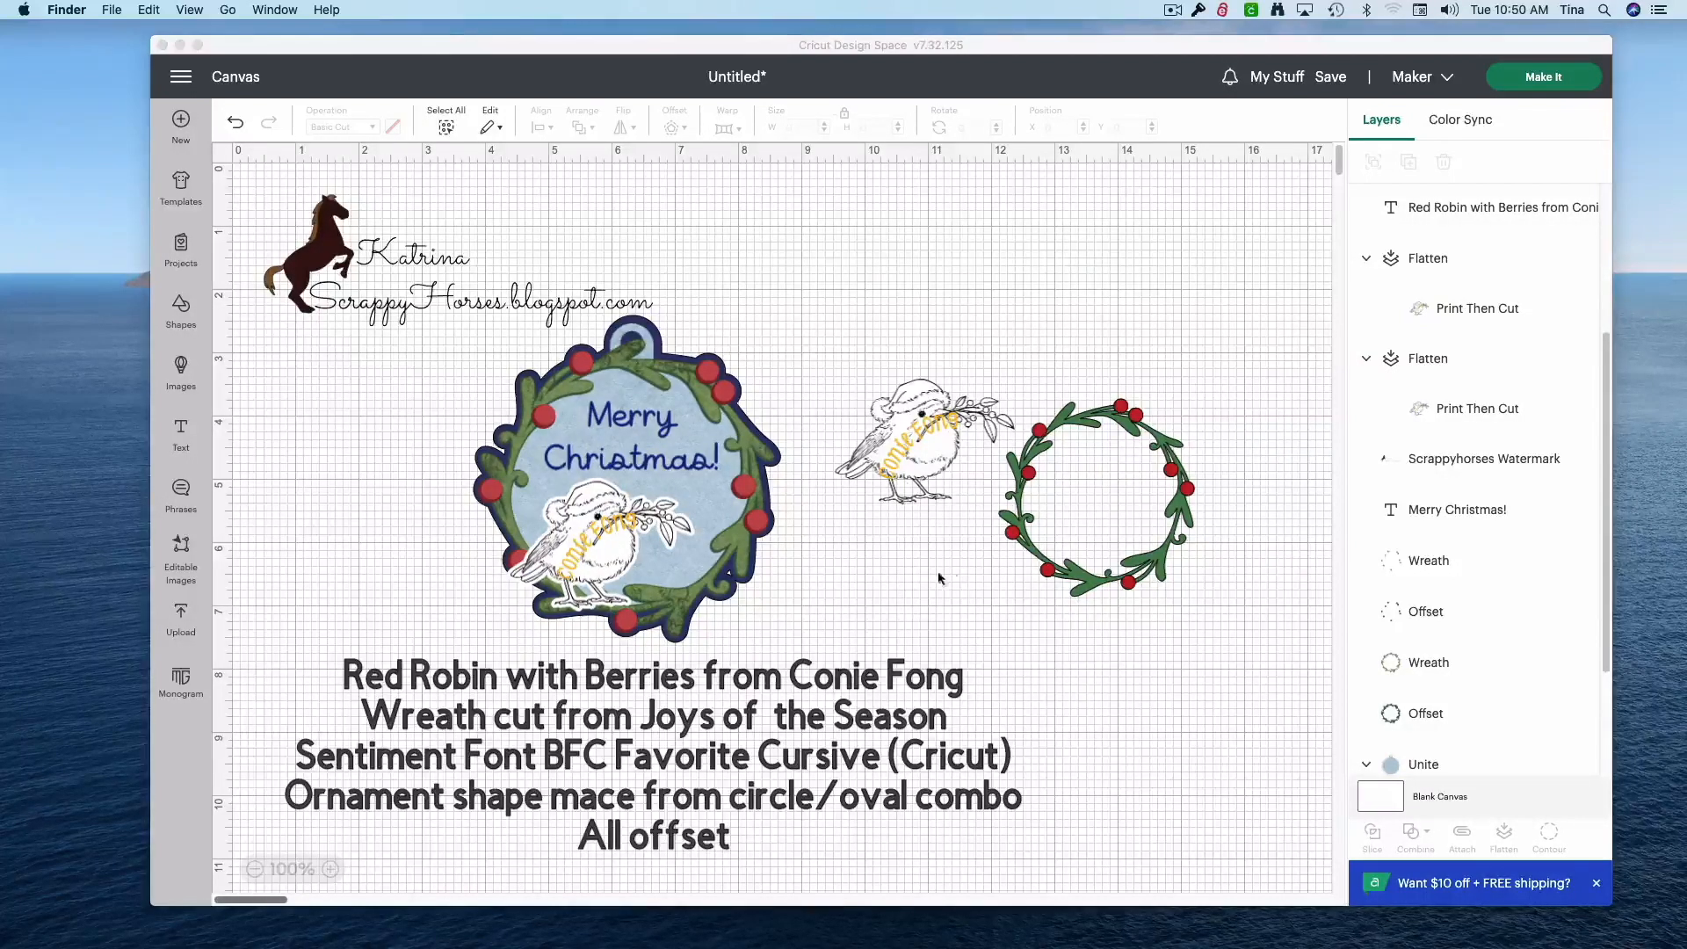
# - Move the patterned green wreath with its berries off the ornament to the empty canvas below the plain wreath
pyautogui.click(1016, 525)
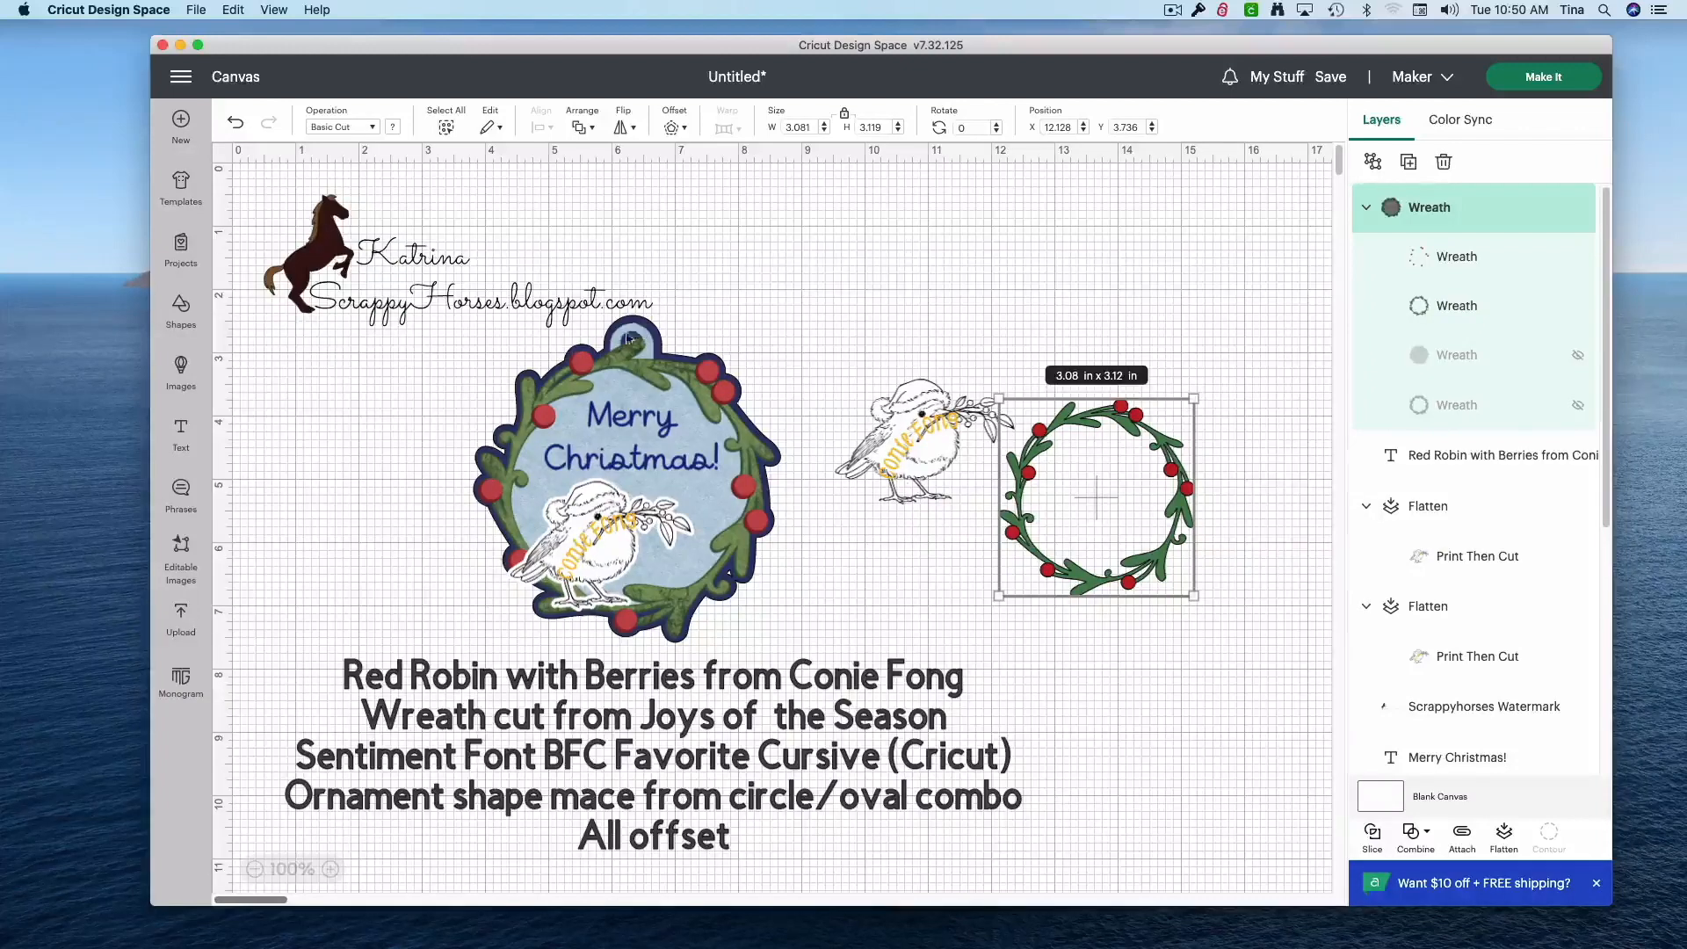
pyautogui.moveTo(657, 372); pyautogui.dragTo(1185, 577)
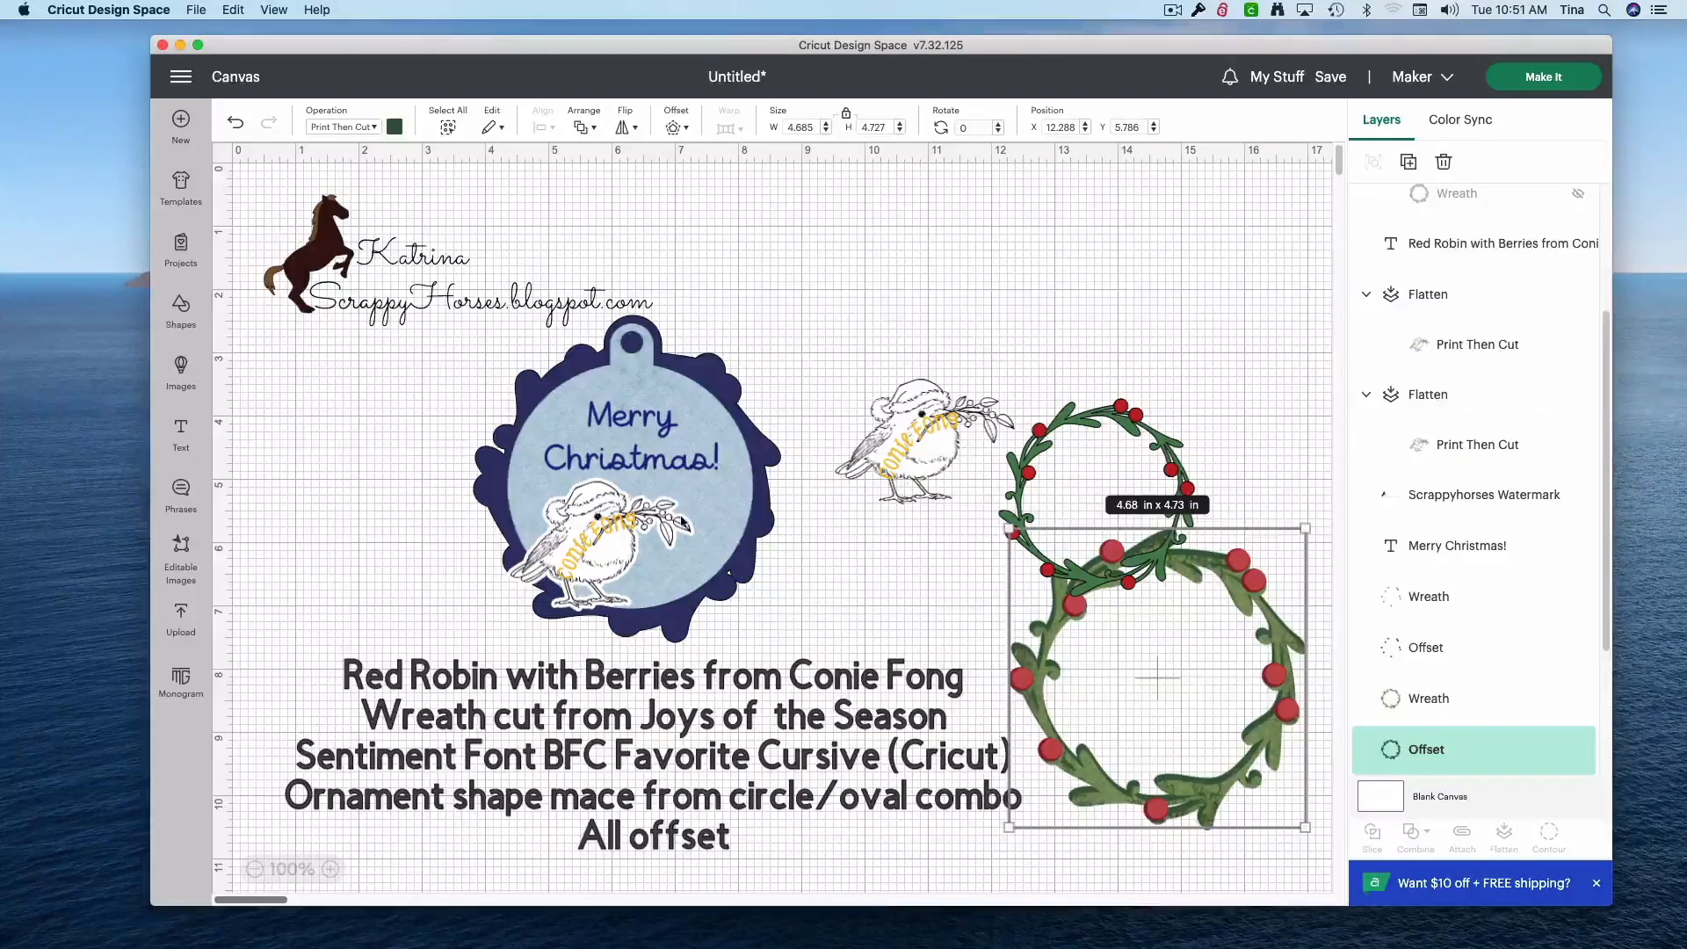
pyautogui.click(700, 506)
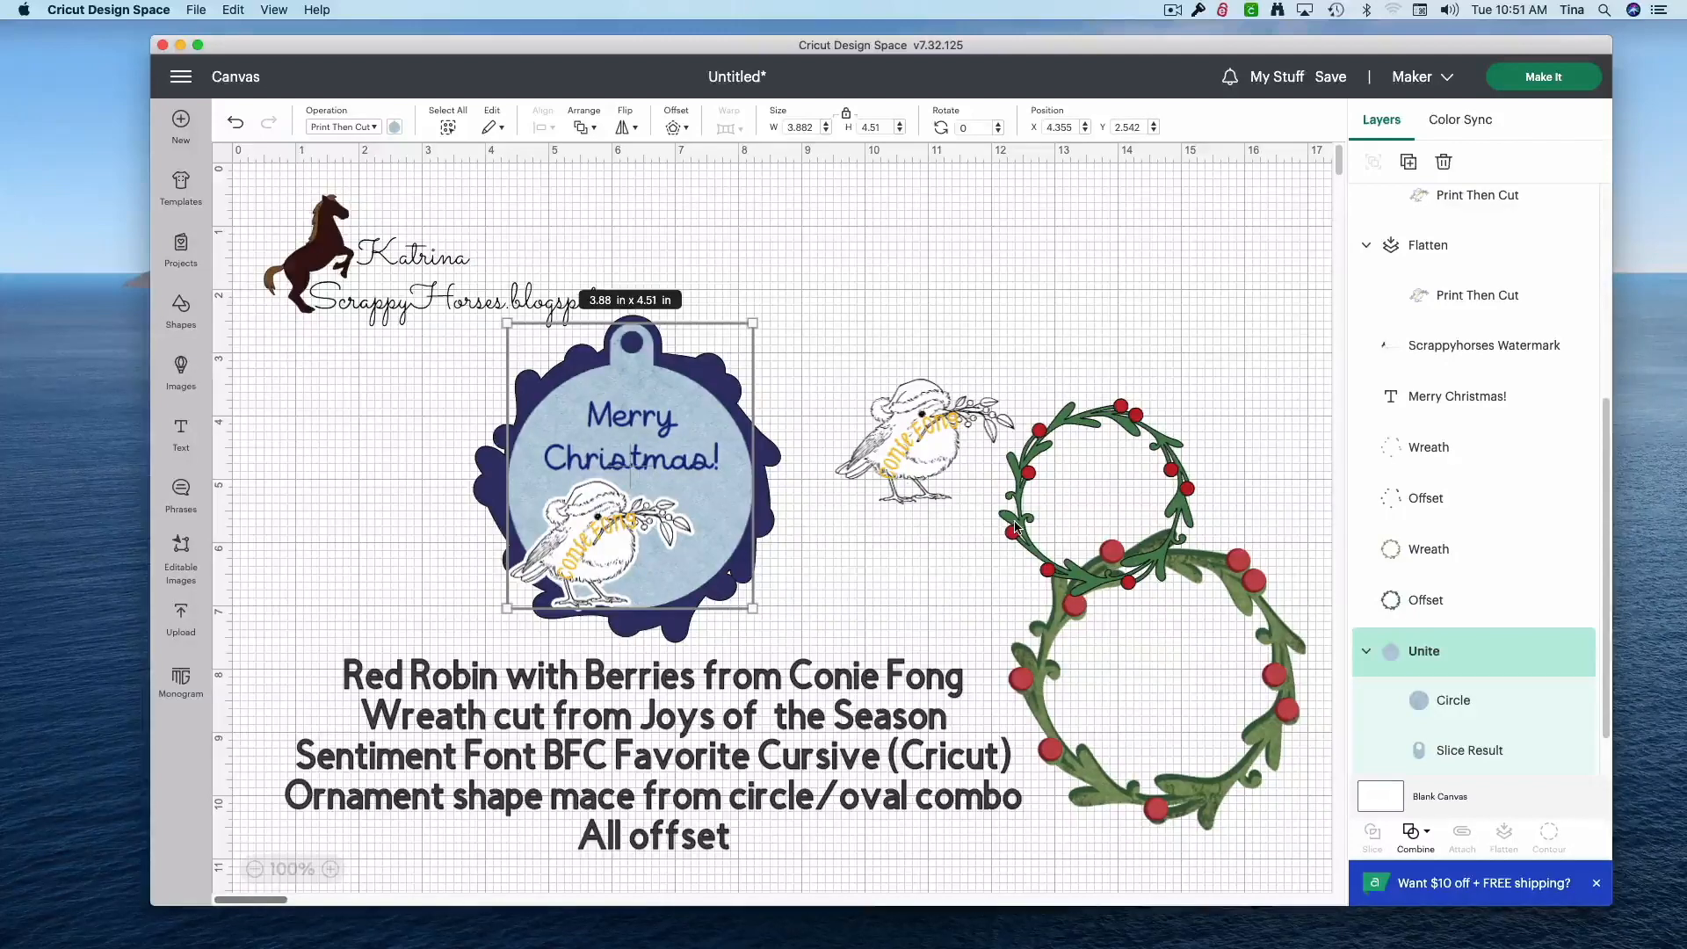
# - Move the plain wreath and the loose bird upward so they stand clear of the patterned wreath
pyautogui.moveTo(1026, 497); pyautogui.dragTo(1030, 362)
pyautogui.click(931, 428)
pyautogui.moveTo(932, 428); pyautogui.dragTo(838, 273)
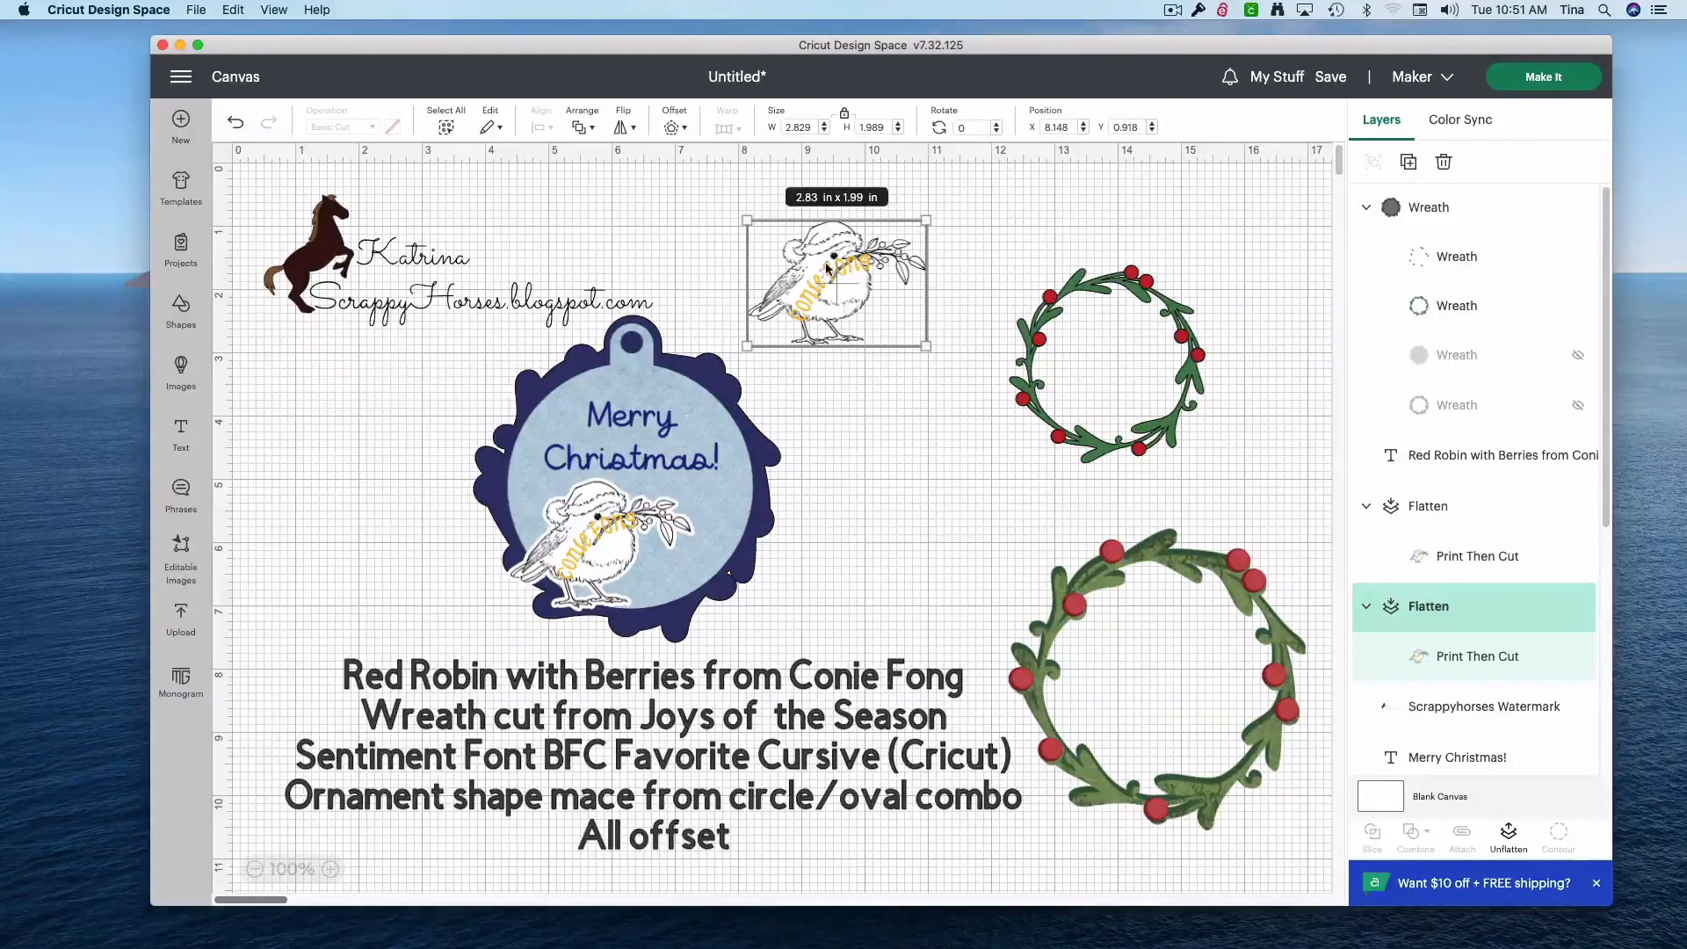
# - Add a narrow, round-cornered, welded offset around the loose bird, about 2.94 x 2.1 in overall, and color it white
pyautogui.click(670, 129)
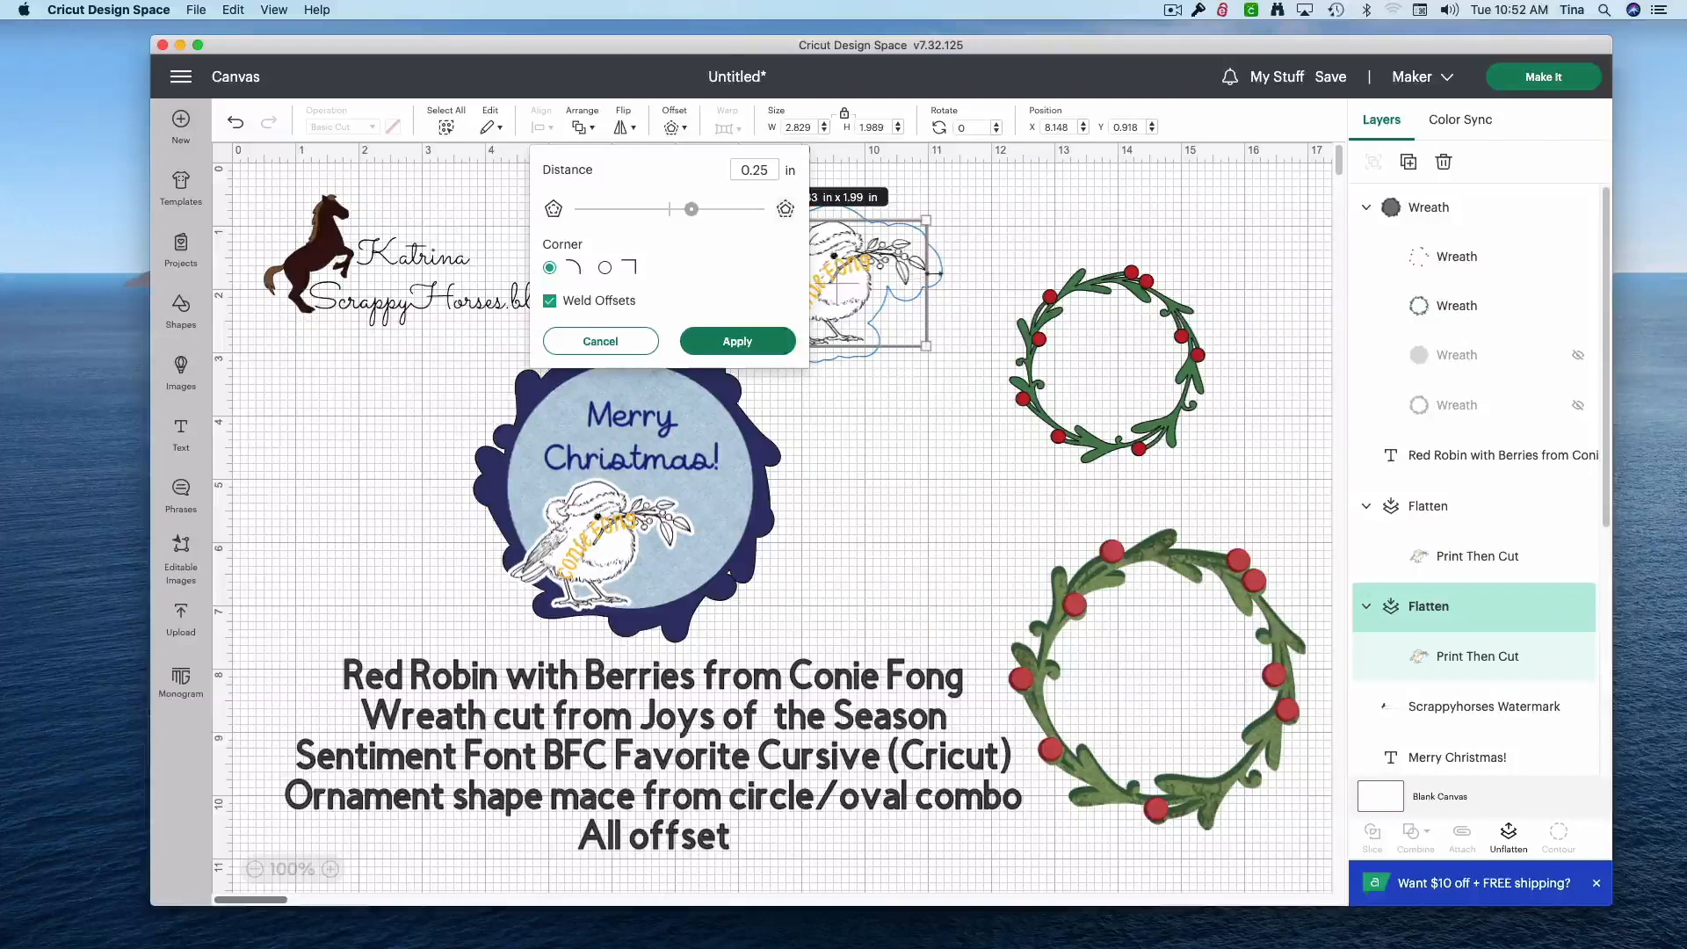
pyautogui.click(691, 211)
pyautogui.moveTo(690, 215); pyautogui.dragTo(678, 216)
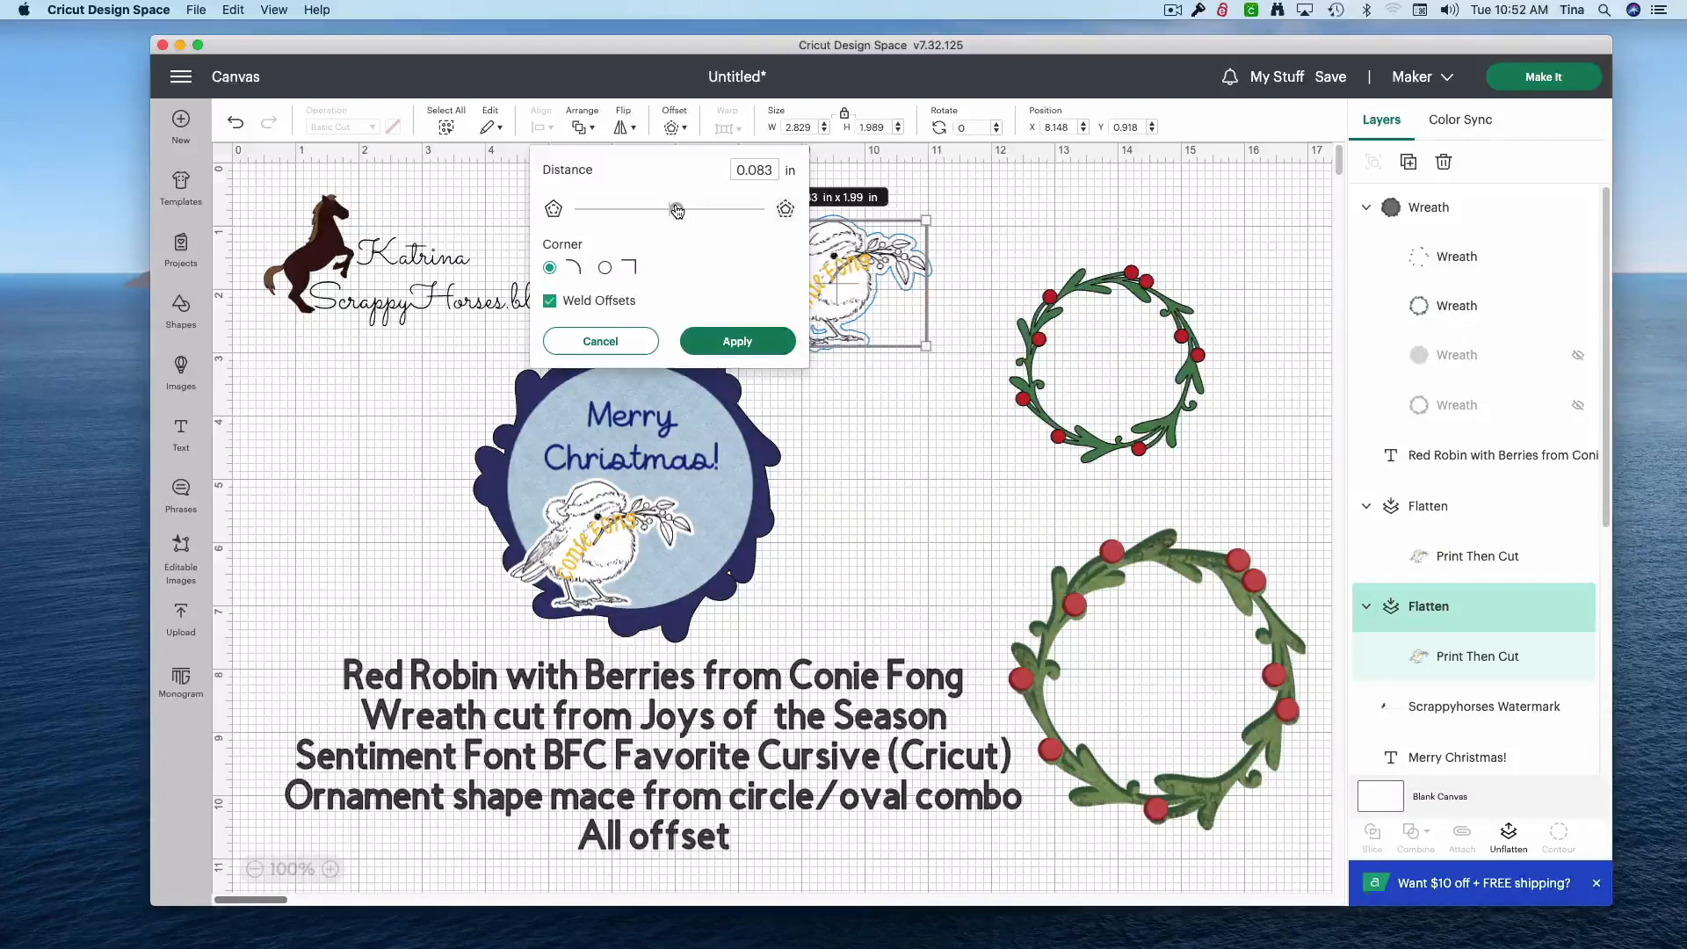
pyautogui.moveTo(677, 209); pyautogui.dragTo(674, 209)
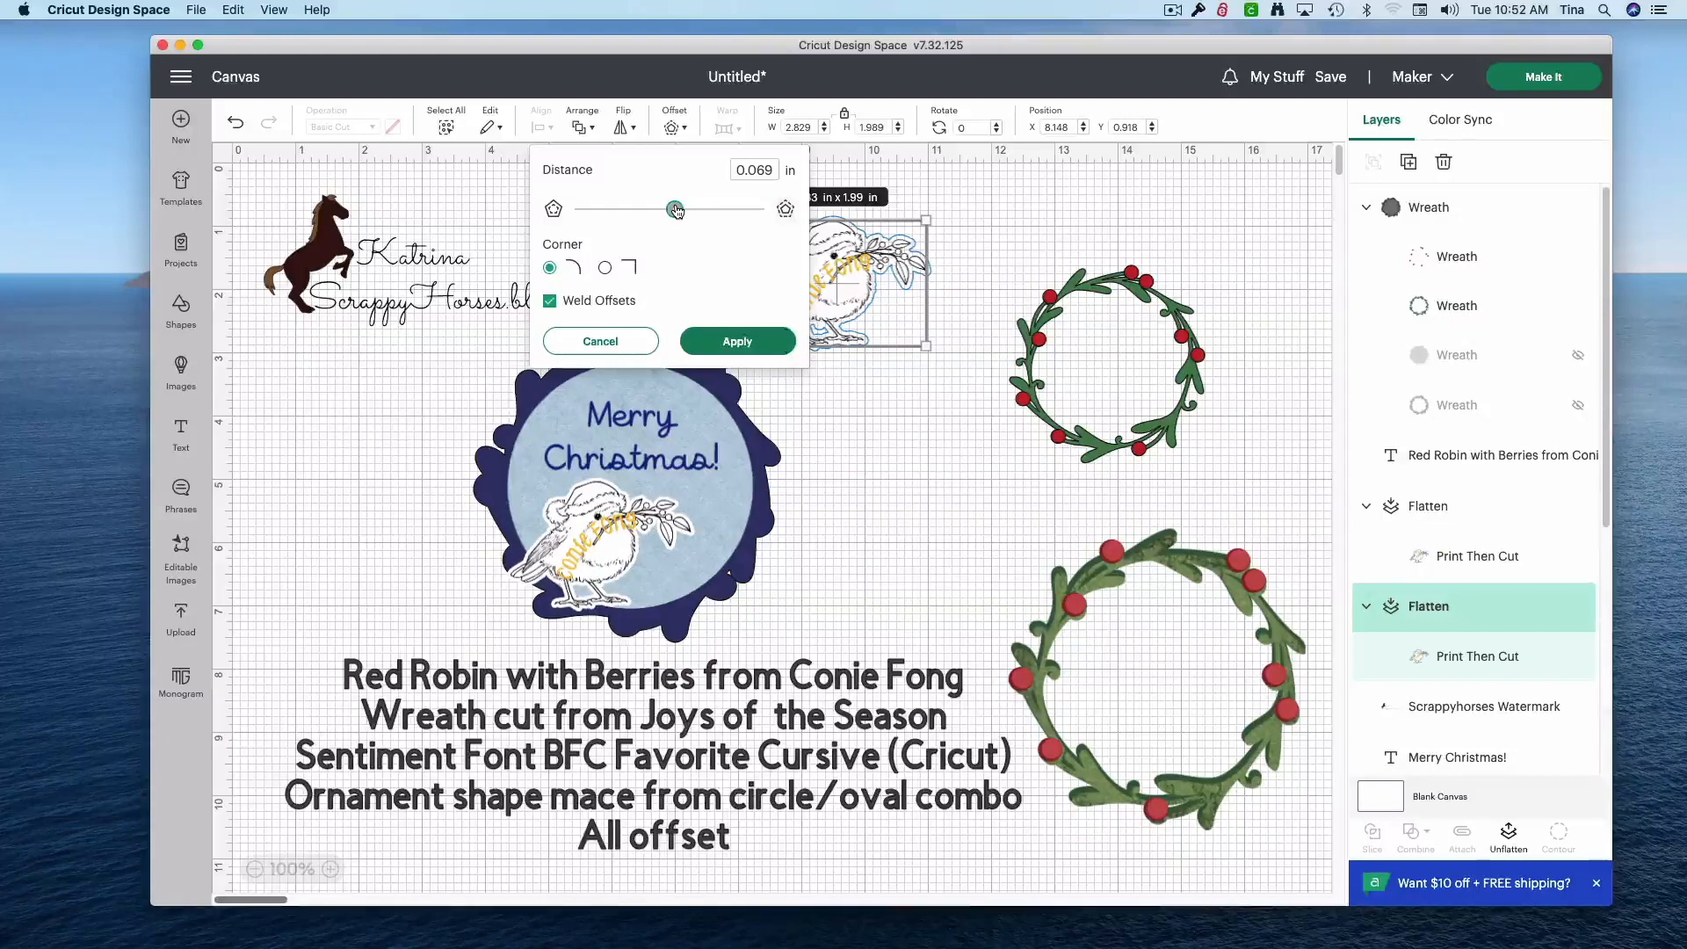
pyautogui.moveTo(676, 209); pyautogui.dragTo(674, 209)
pyautogui.click(742, 357)
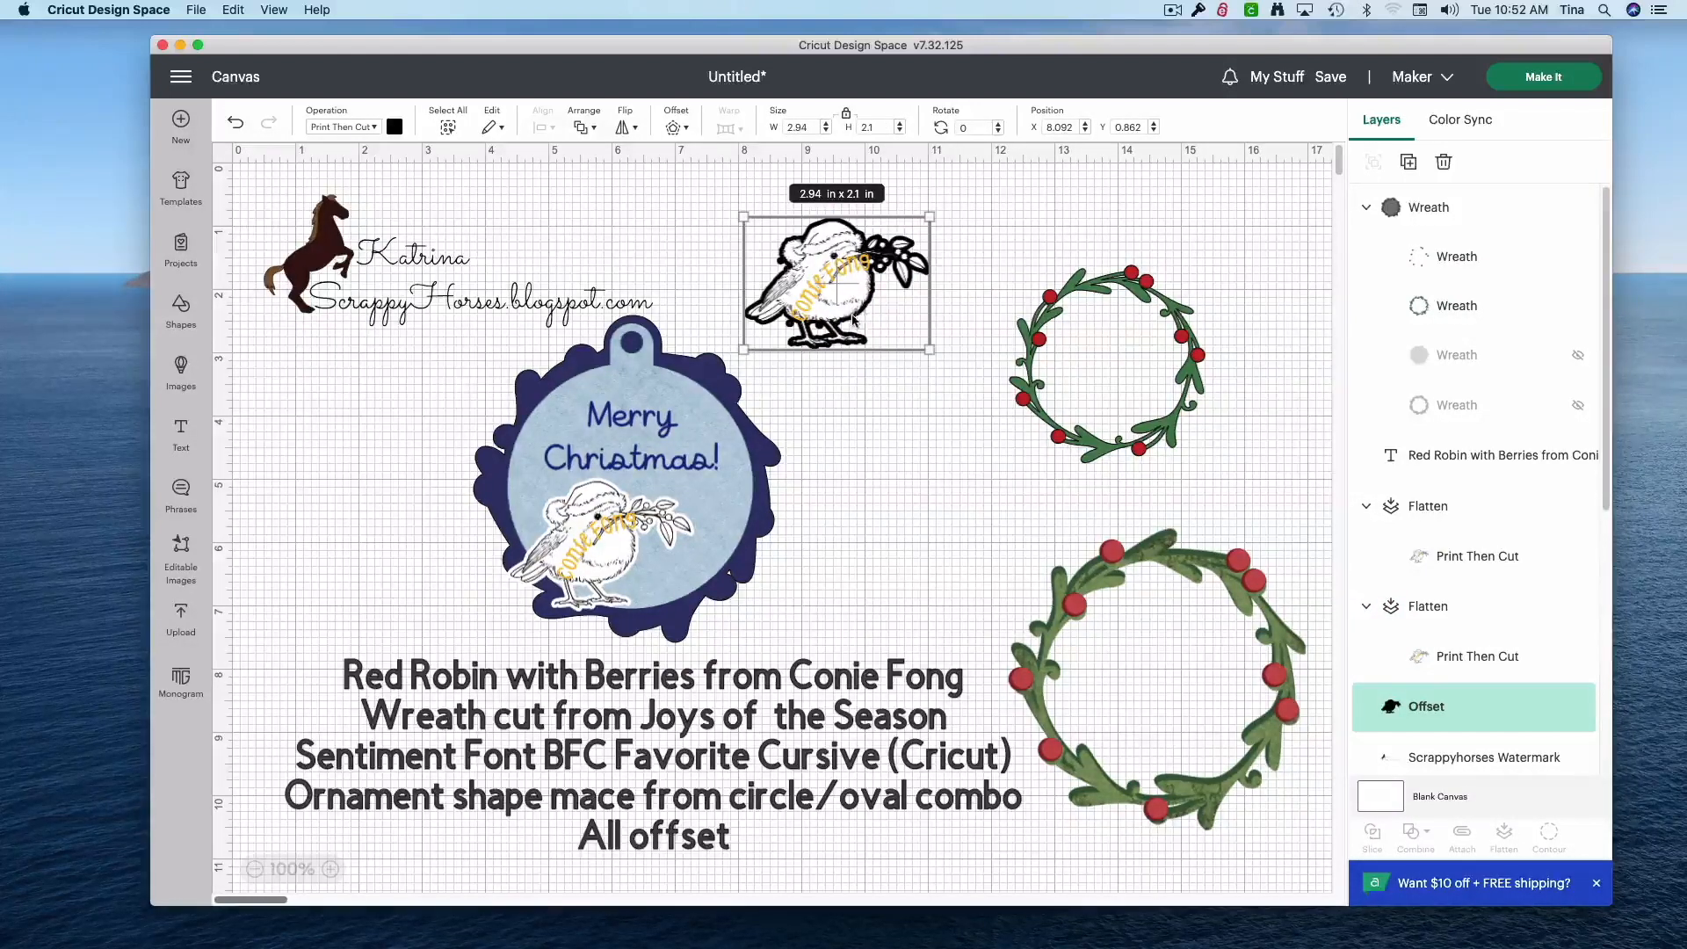
pyautogui.click(394, 126)
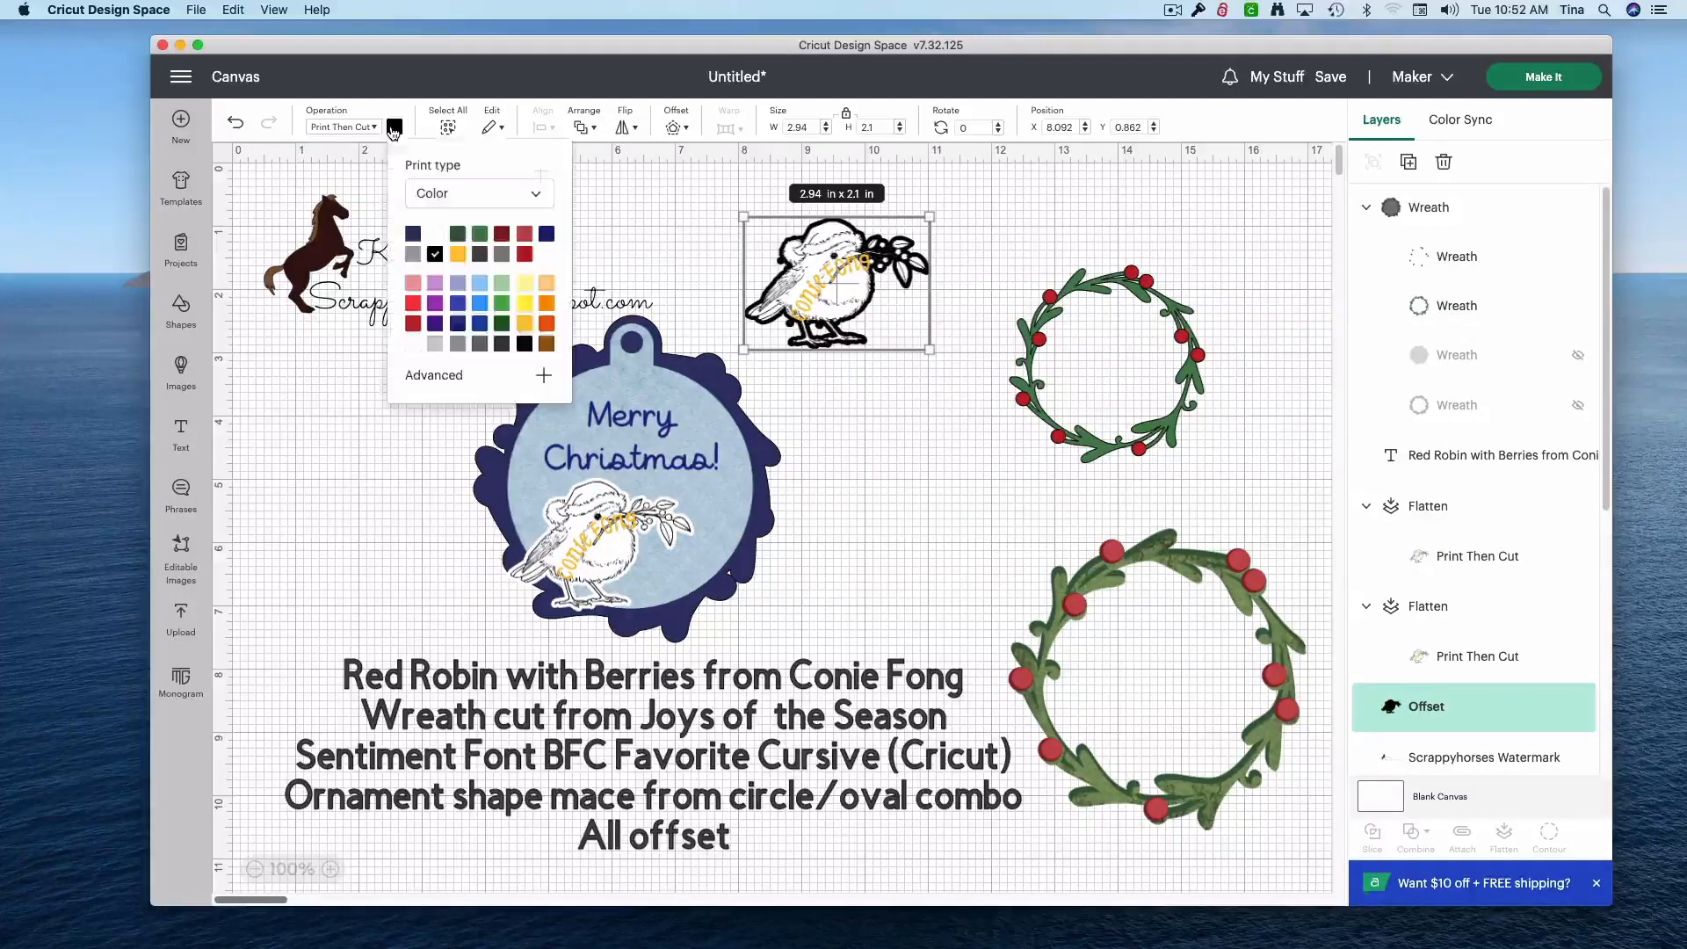
pyautogui.click(439, 233)
# - Flatten the loose bird together with its white offset
pyautogui.moveTo(914, 400); pyautogui.dragTo(744, 215)
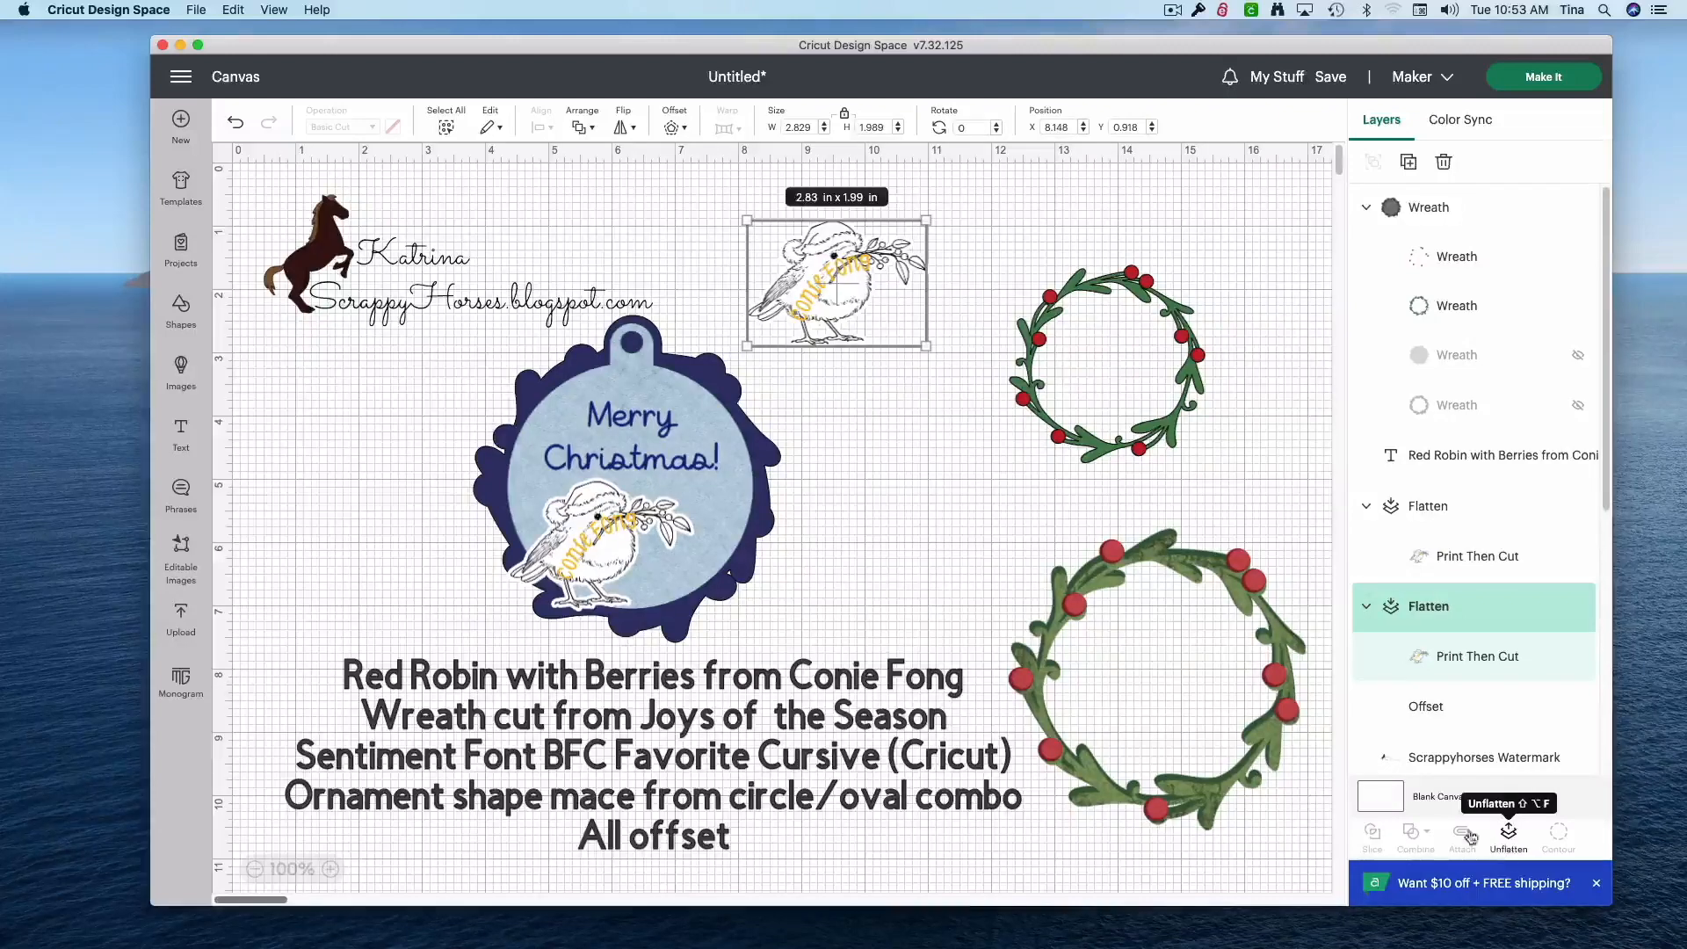
pyautogui.moveTo(938, 404); pyautogui.dragTo(801, 244)
pyautogui.click(1504, 835)
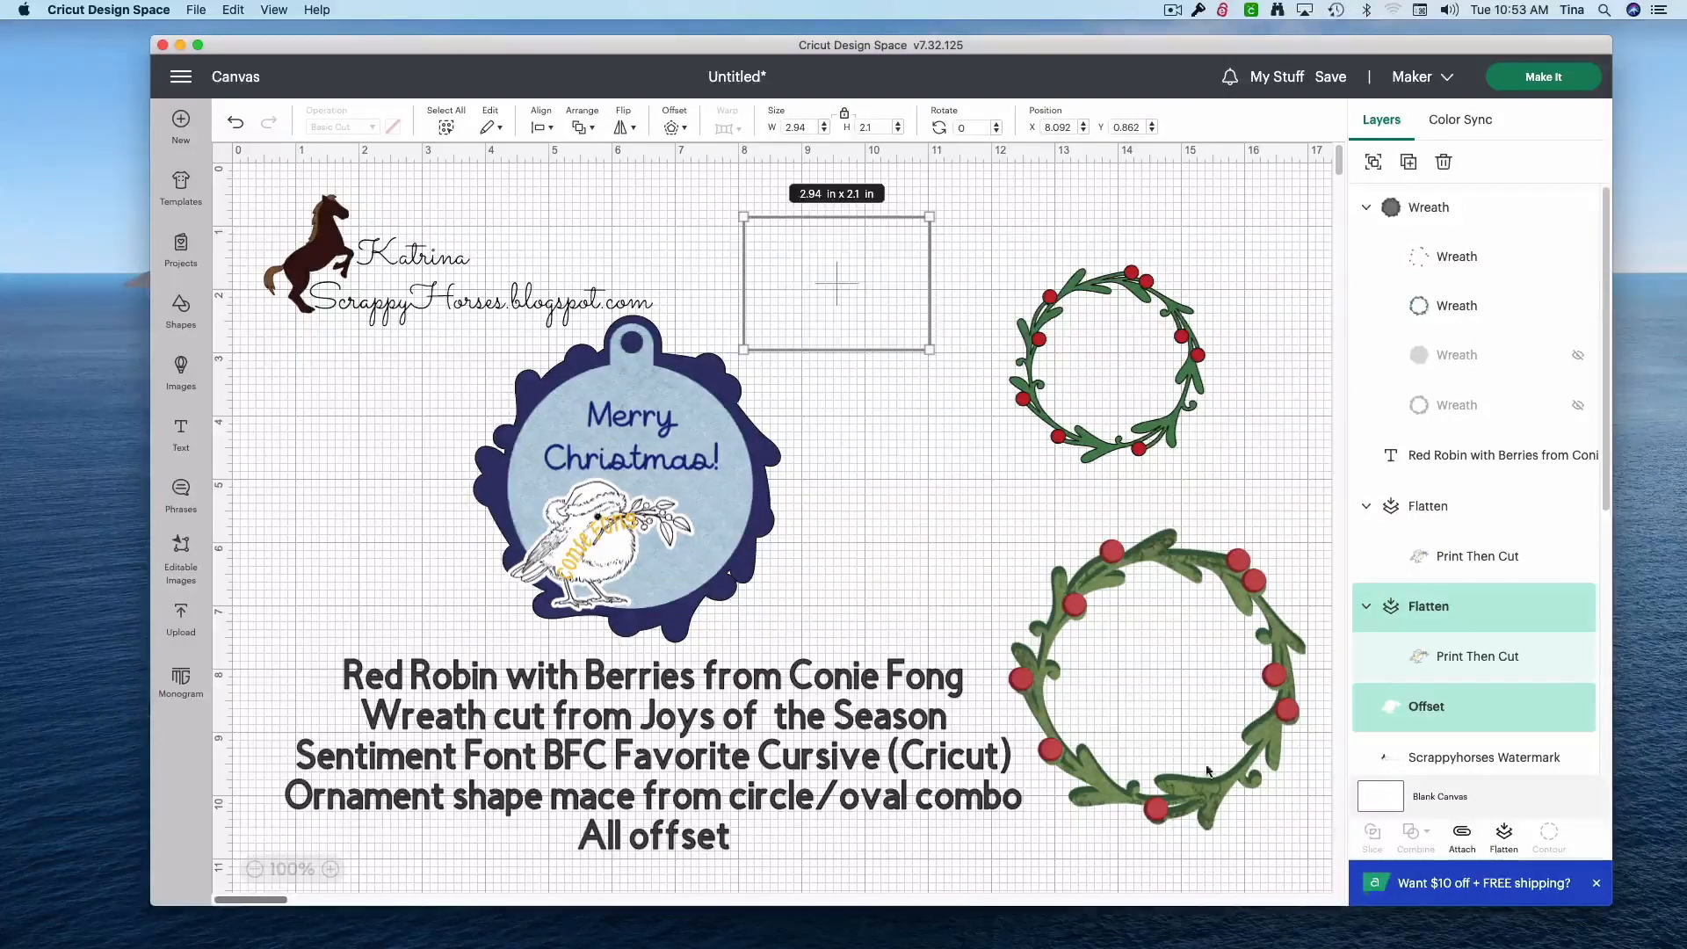
# - Place the flattened bird to the left of the ornament and bring the plain wreath closer on the ornament's right
pyautogui.moveTo(863, 310); pyautogui.dragTo(387, 466)
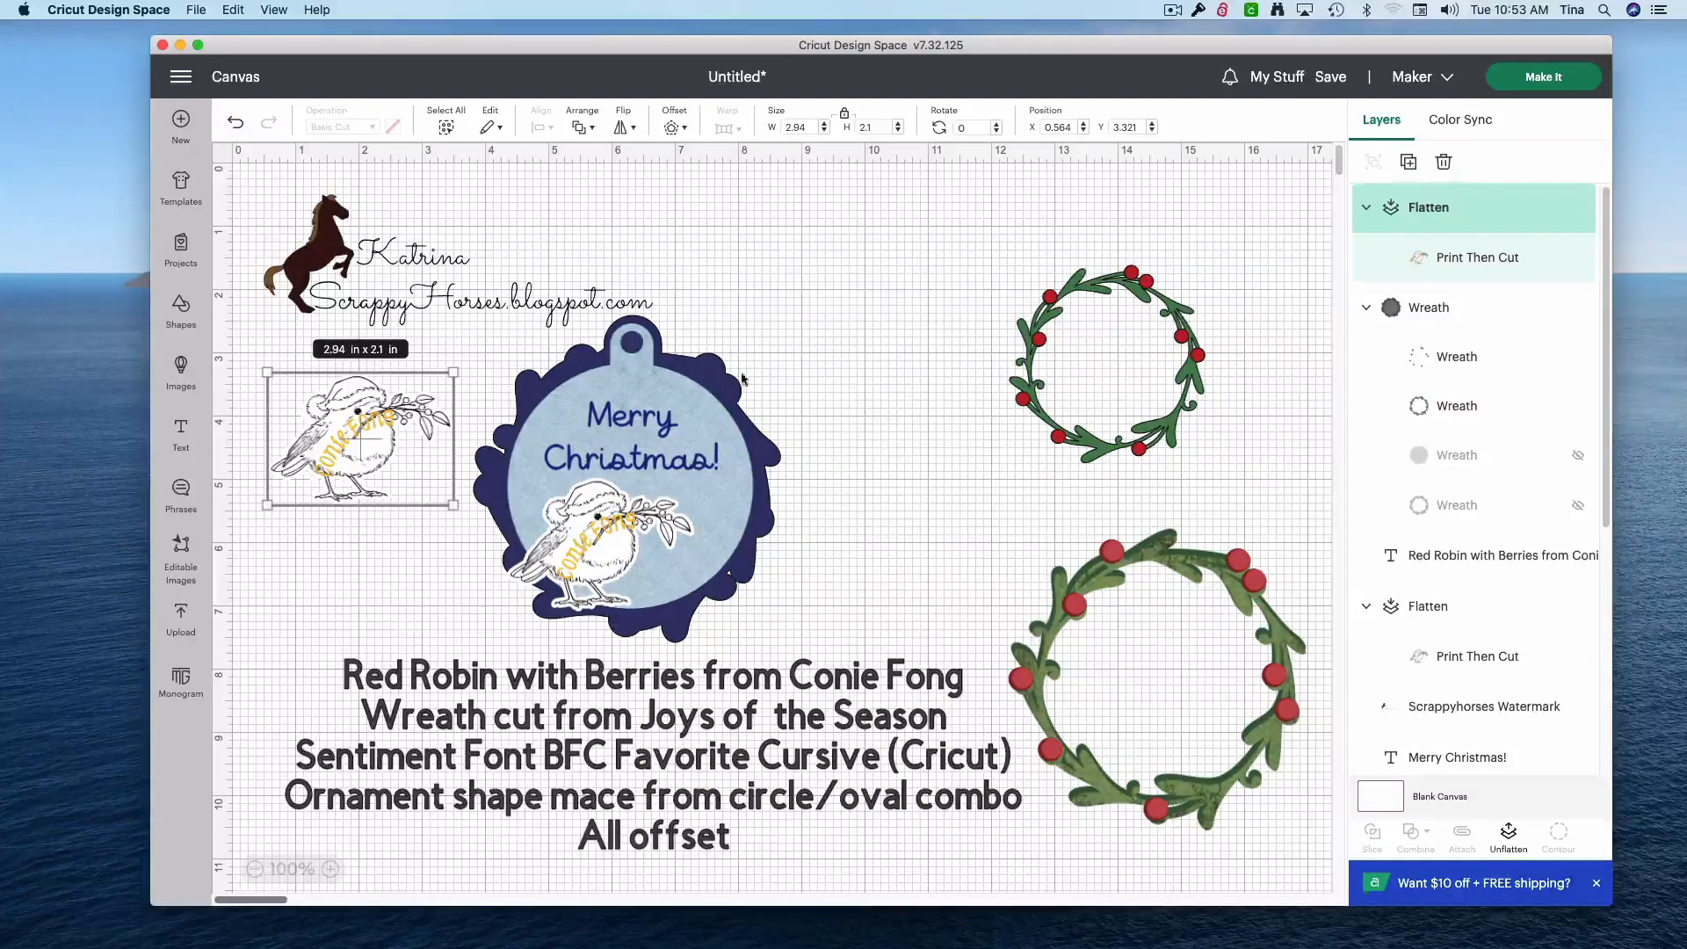
pyautogui.moveTo(1099, 457); pyautogui.dragTo(927, 419)
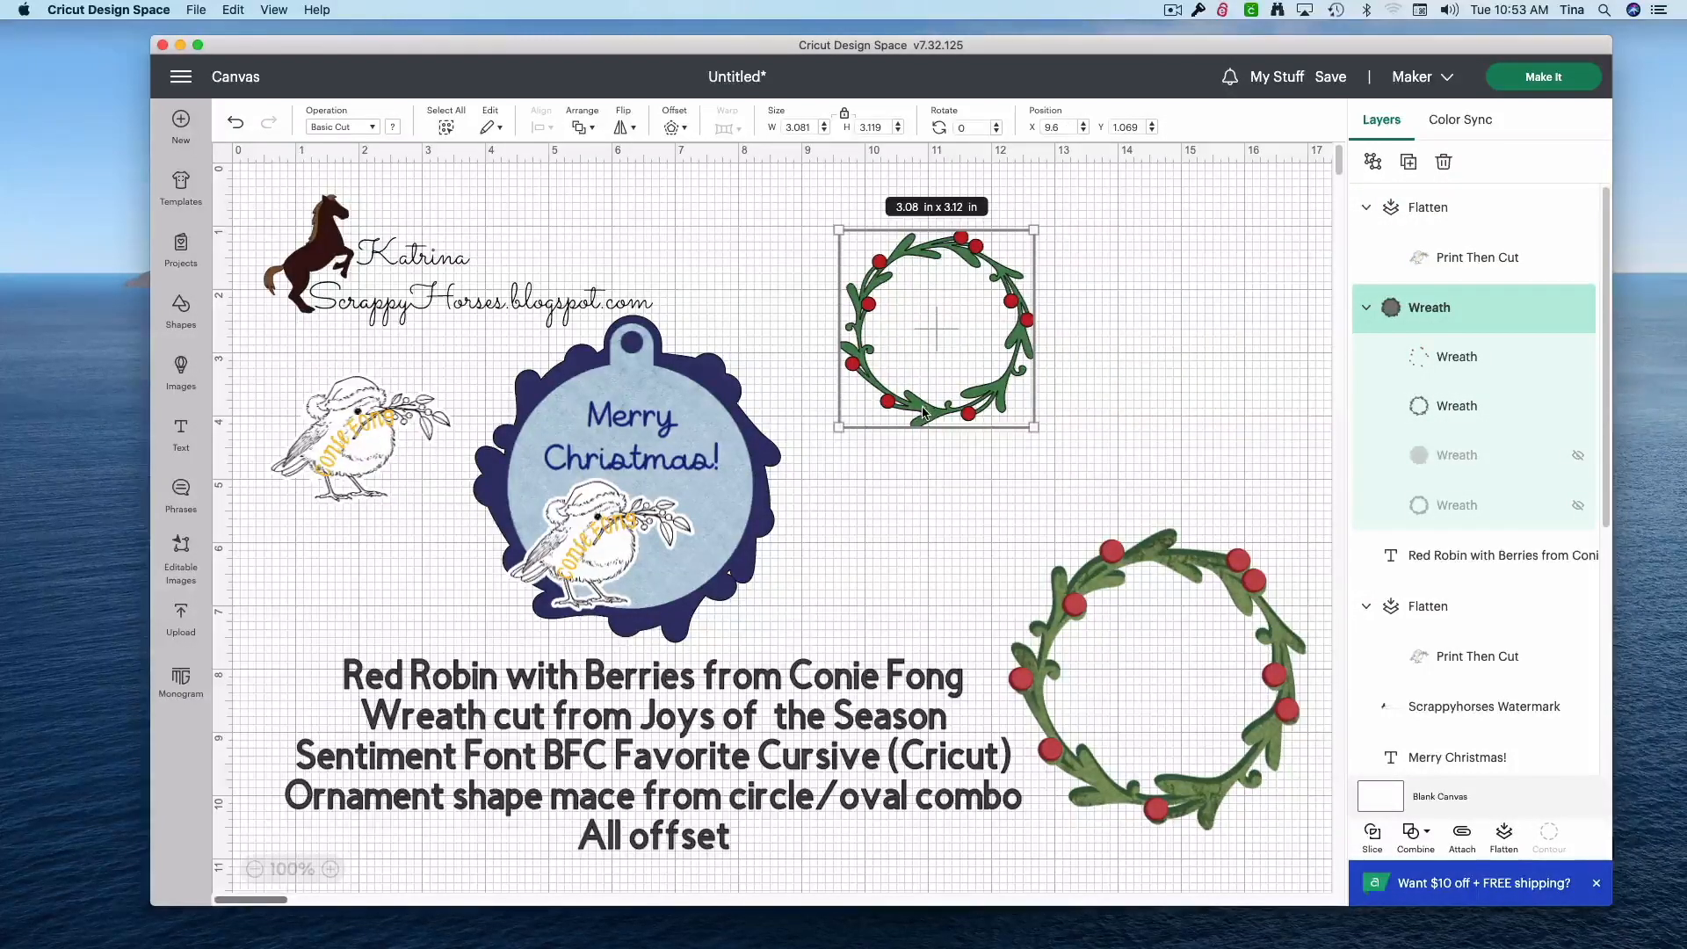
# - Look up the image set containing wreath #M3F184 in the image library and return to the wreath image
pyautogui.click(190, 379)
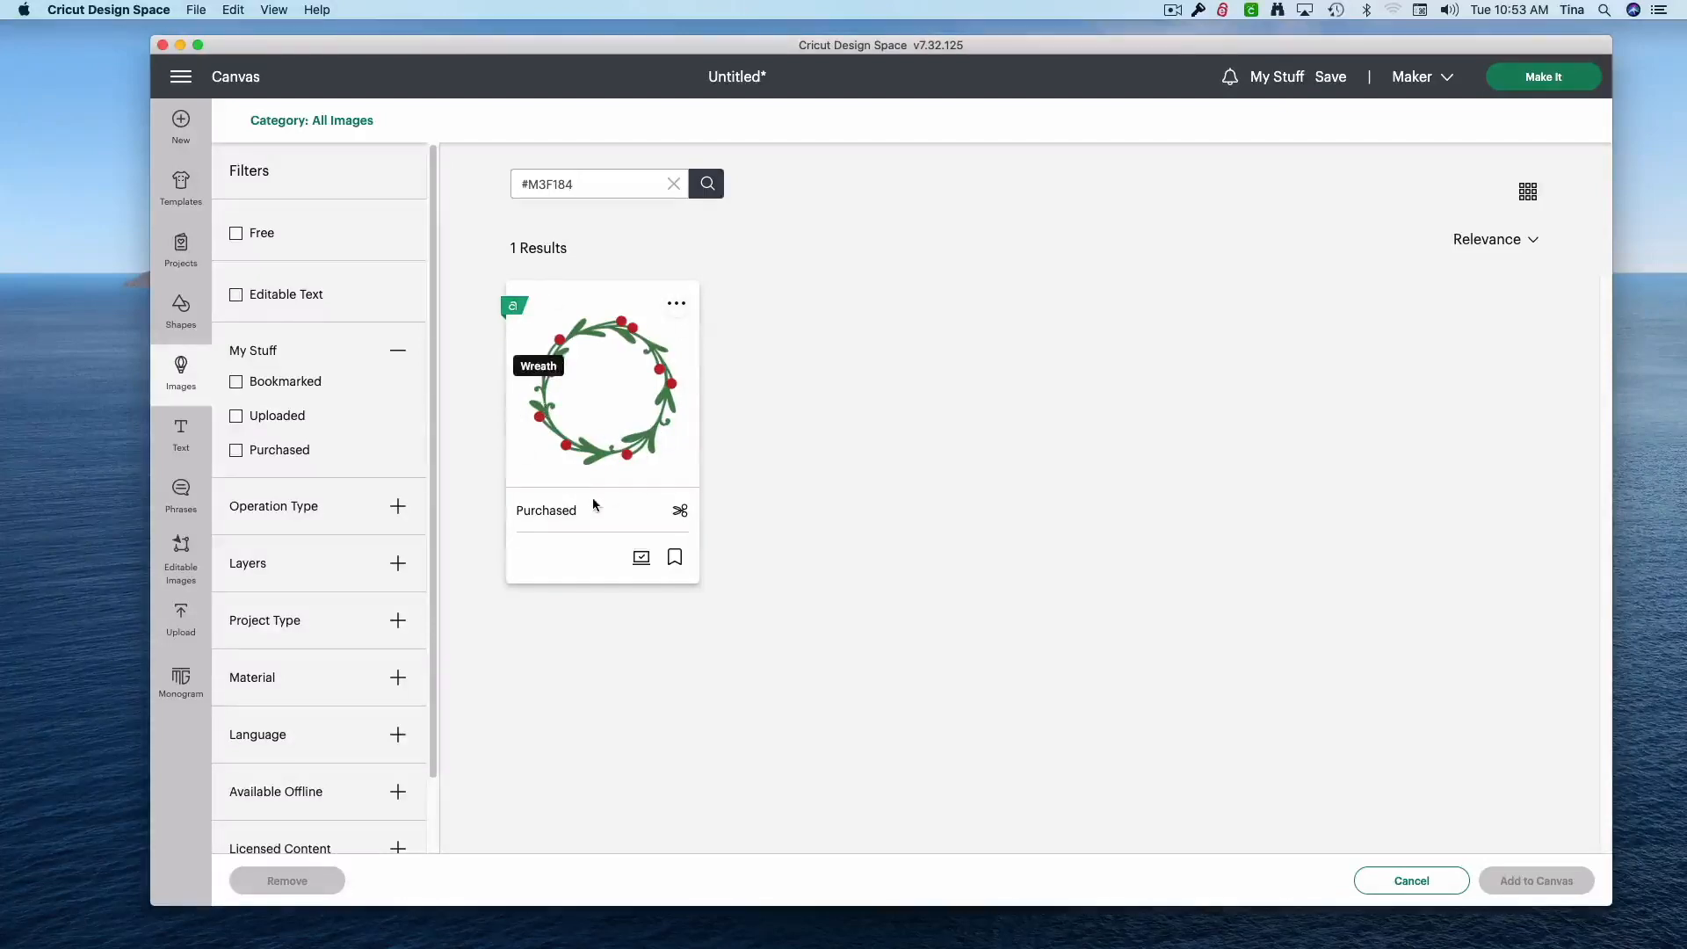
pyautogui.click(677, 308)
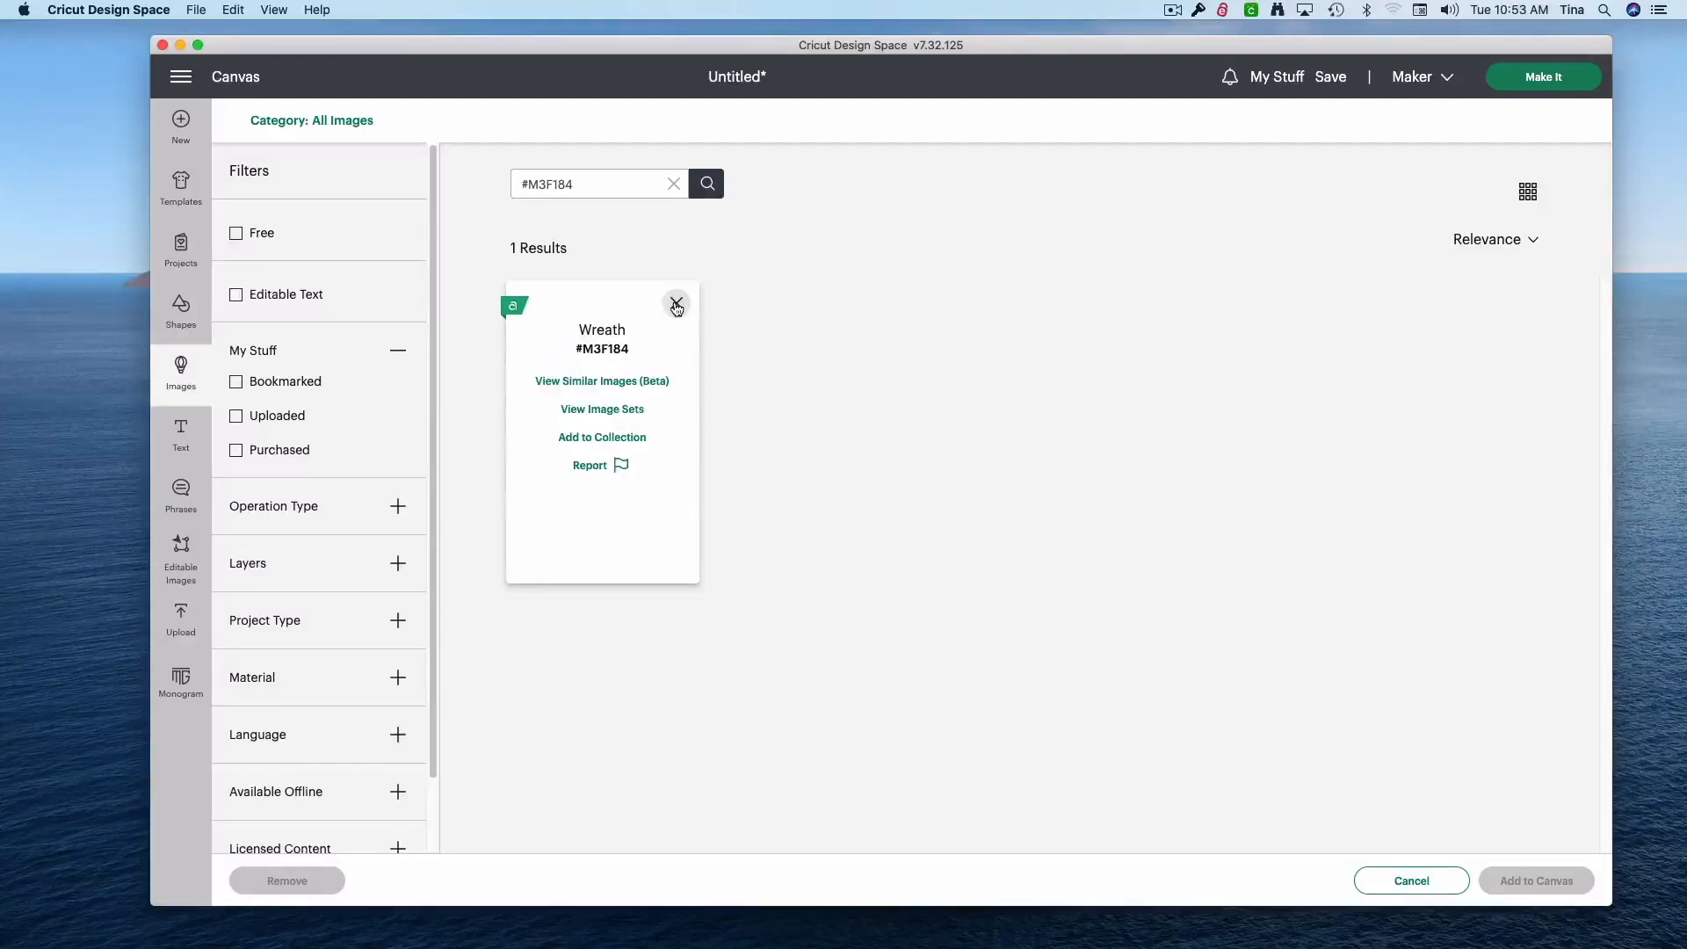
pyautogui.click(632, 409)
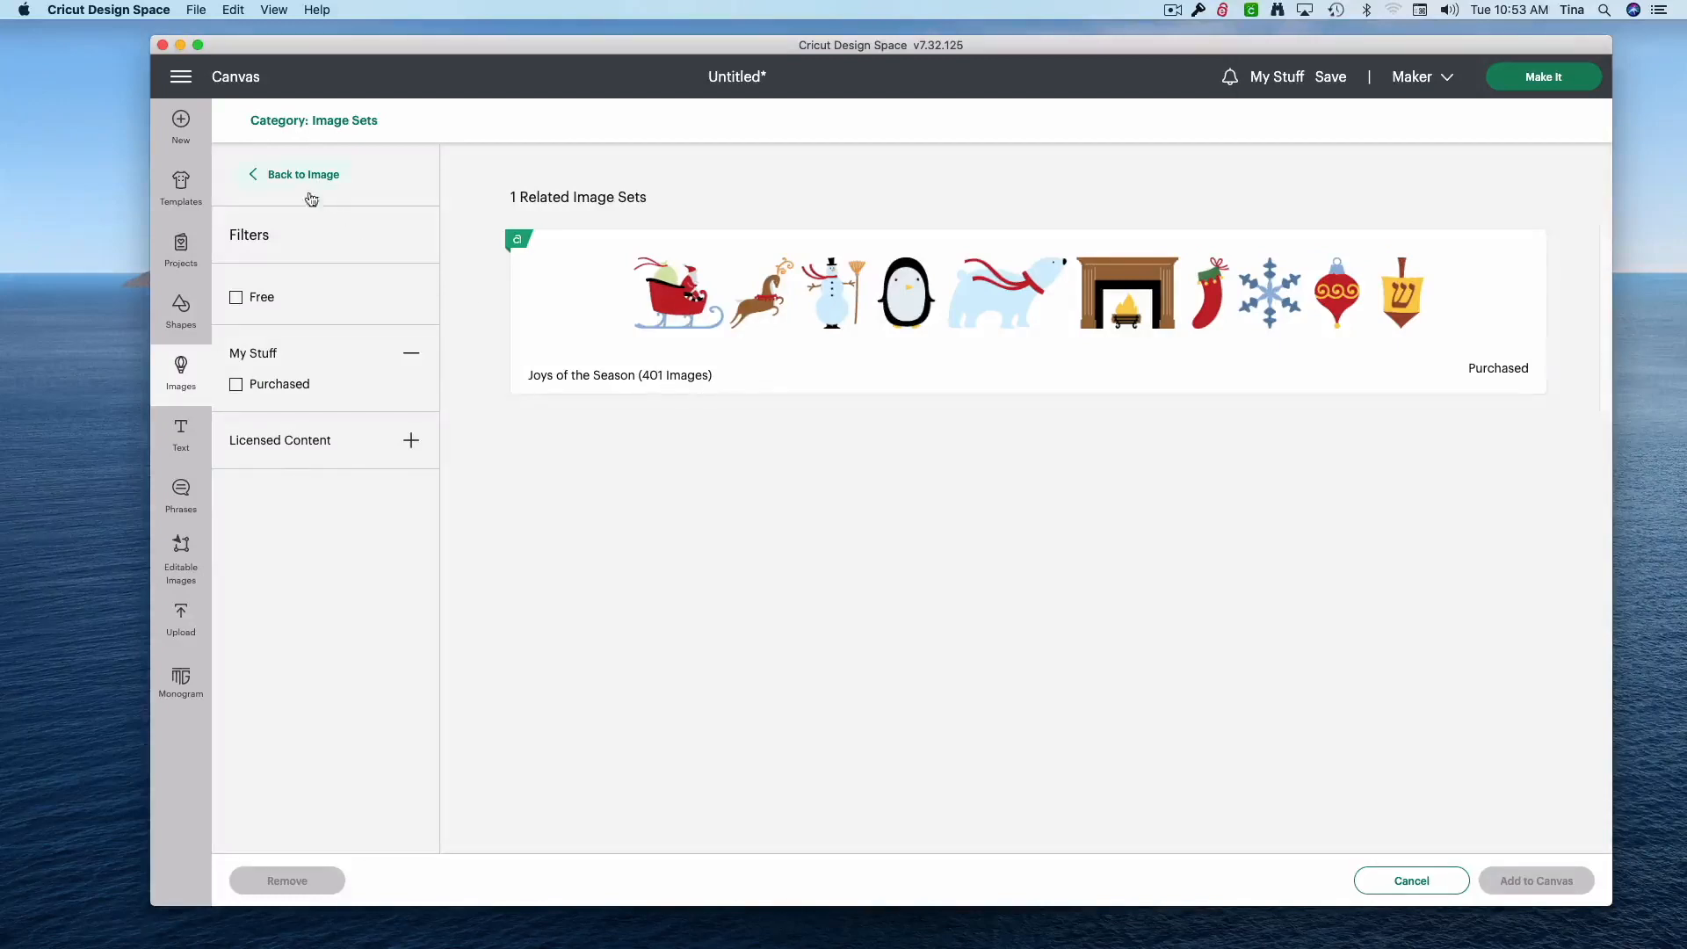
pyautogui.click(249, 173)
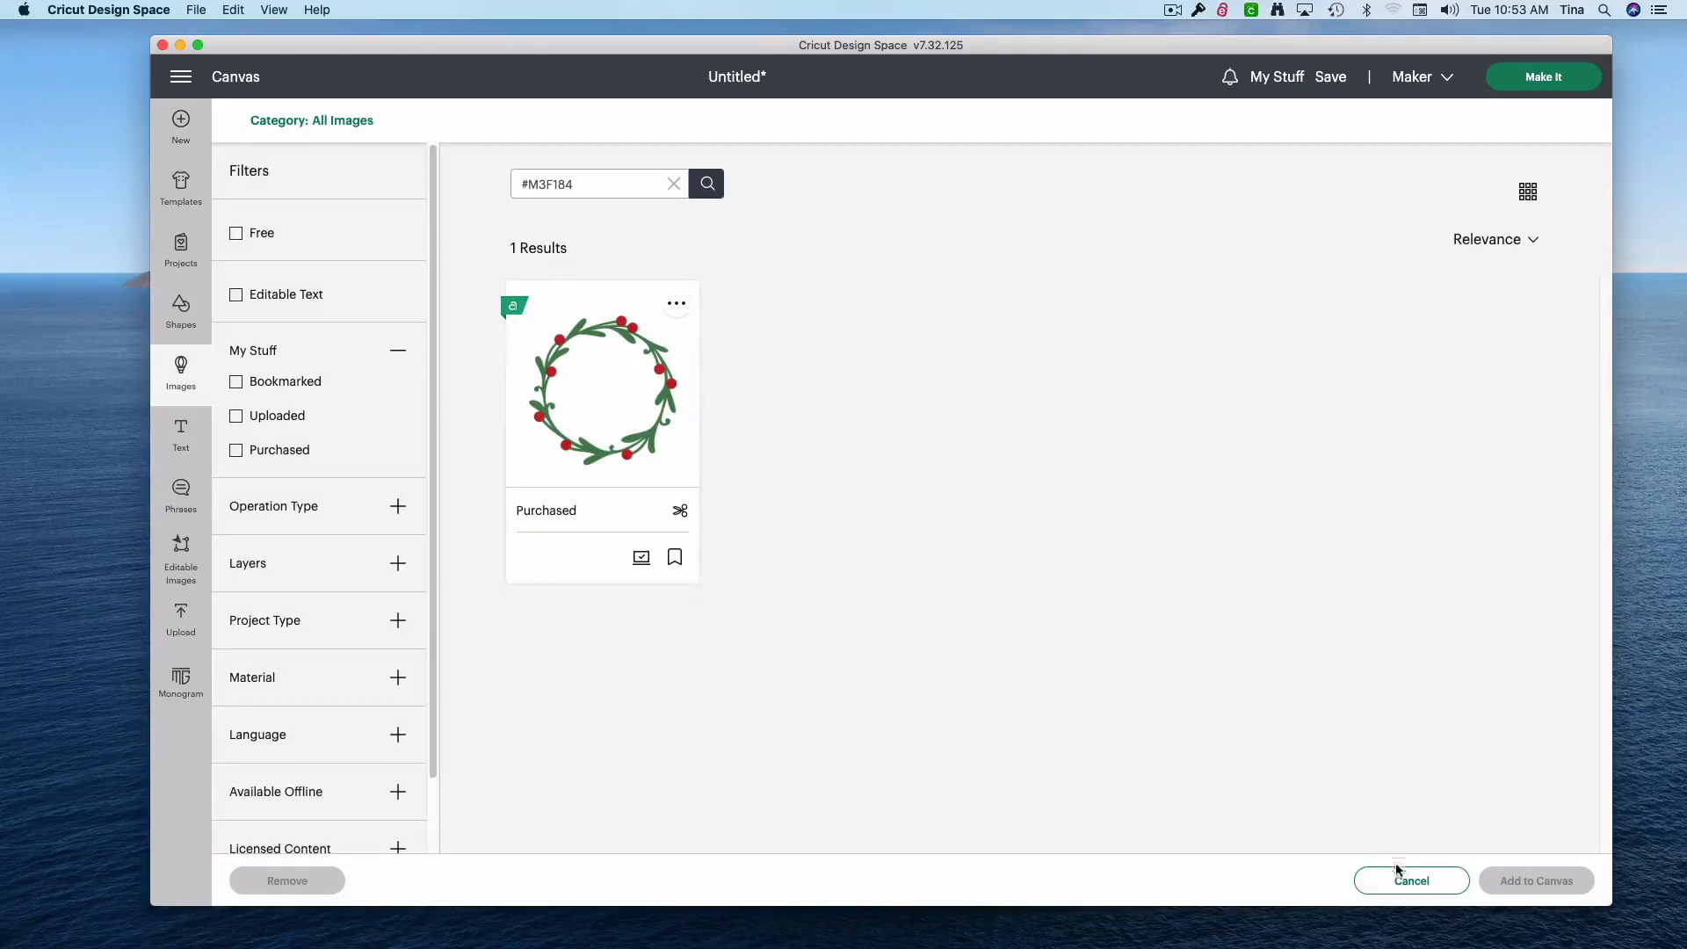
pyautogui.click(629, 402)
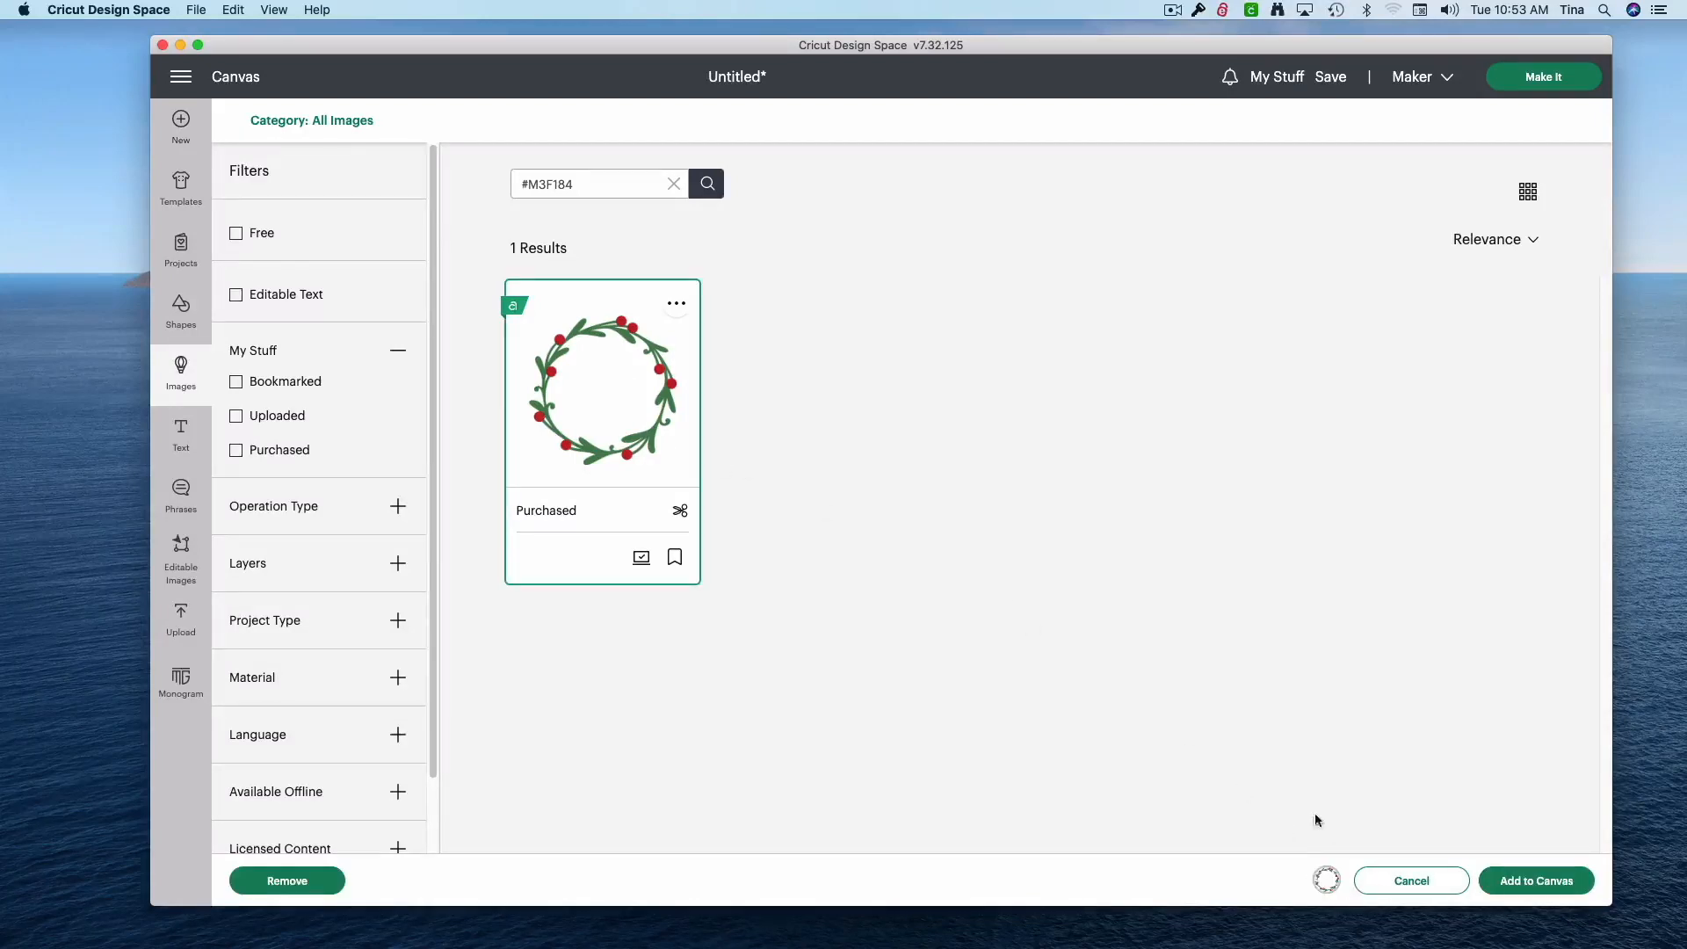
pyautogui.click(1555, 885)
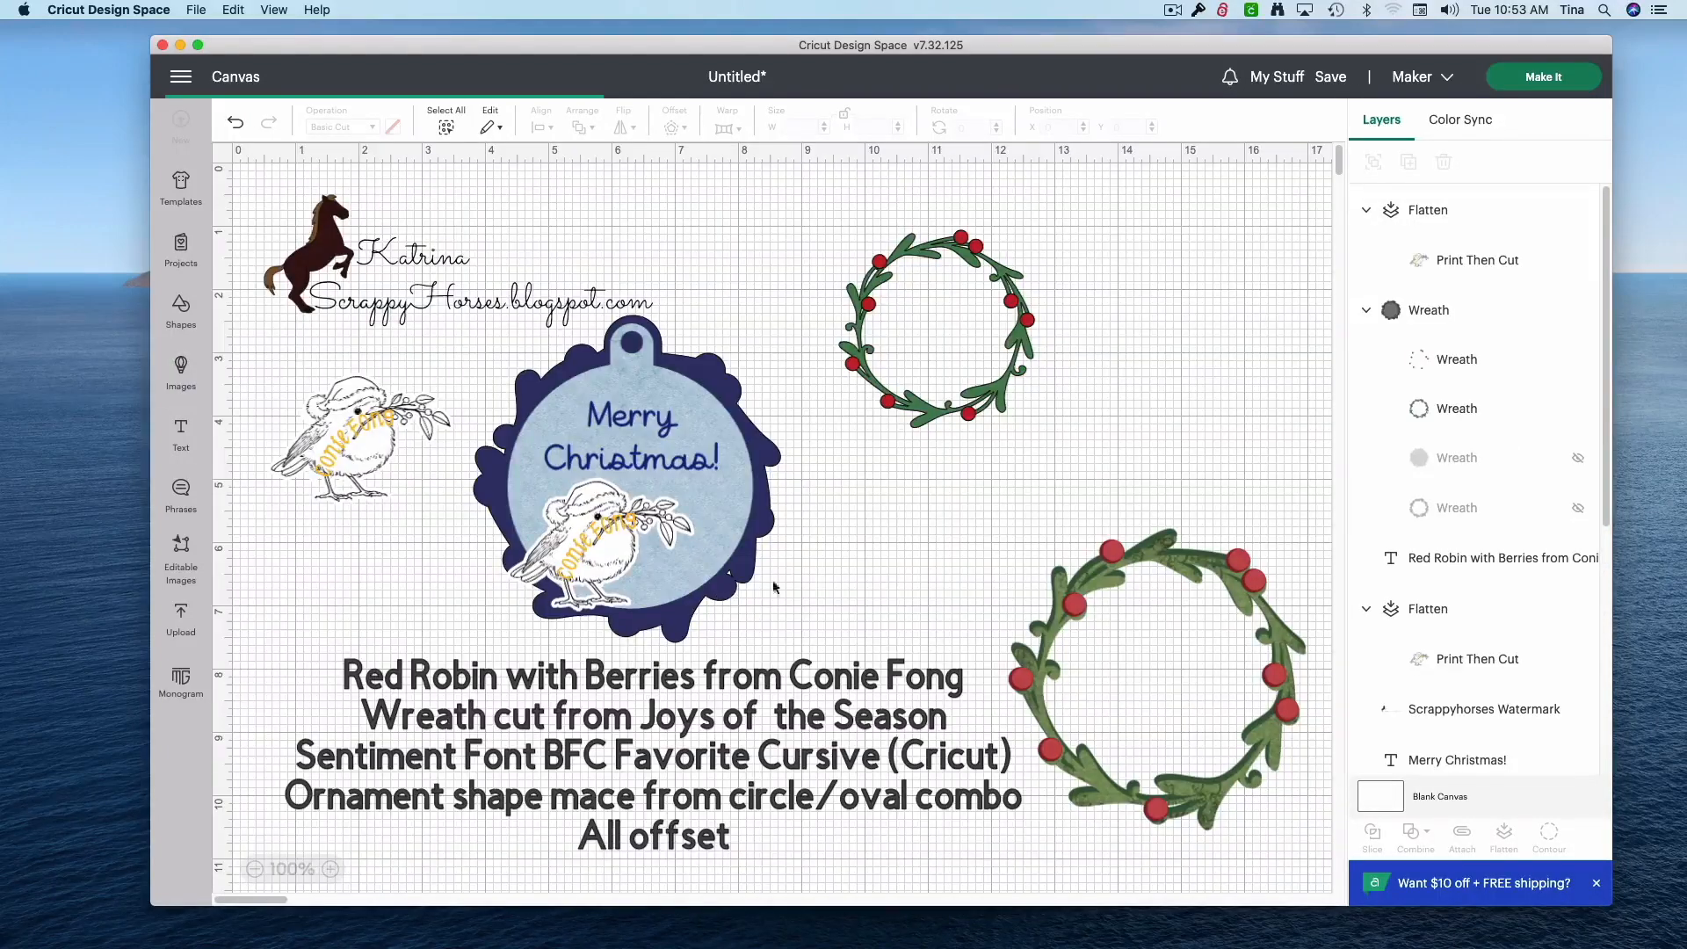
pyautogui.moveTo(402, 372); pyautogui.dragTo(1176, 420)
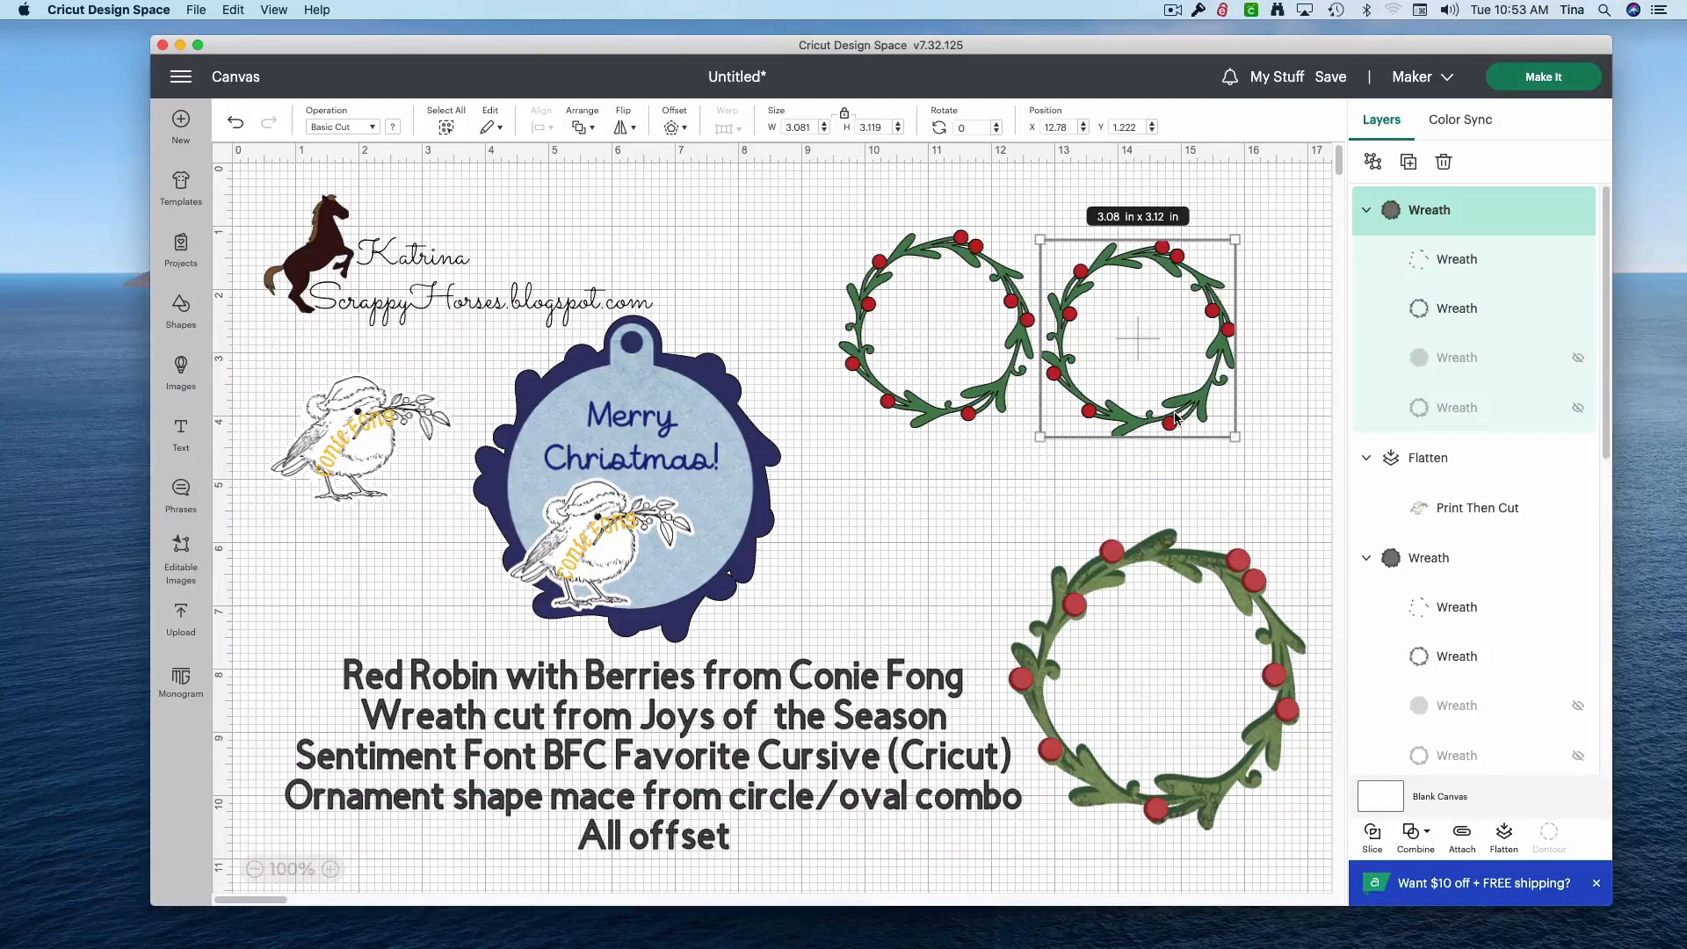
pyautogui.press('Delete')
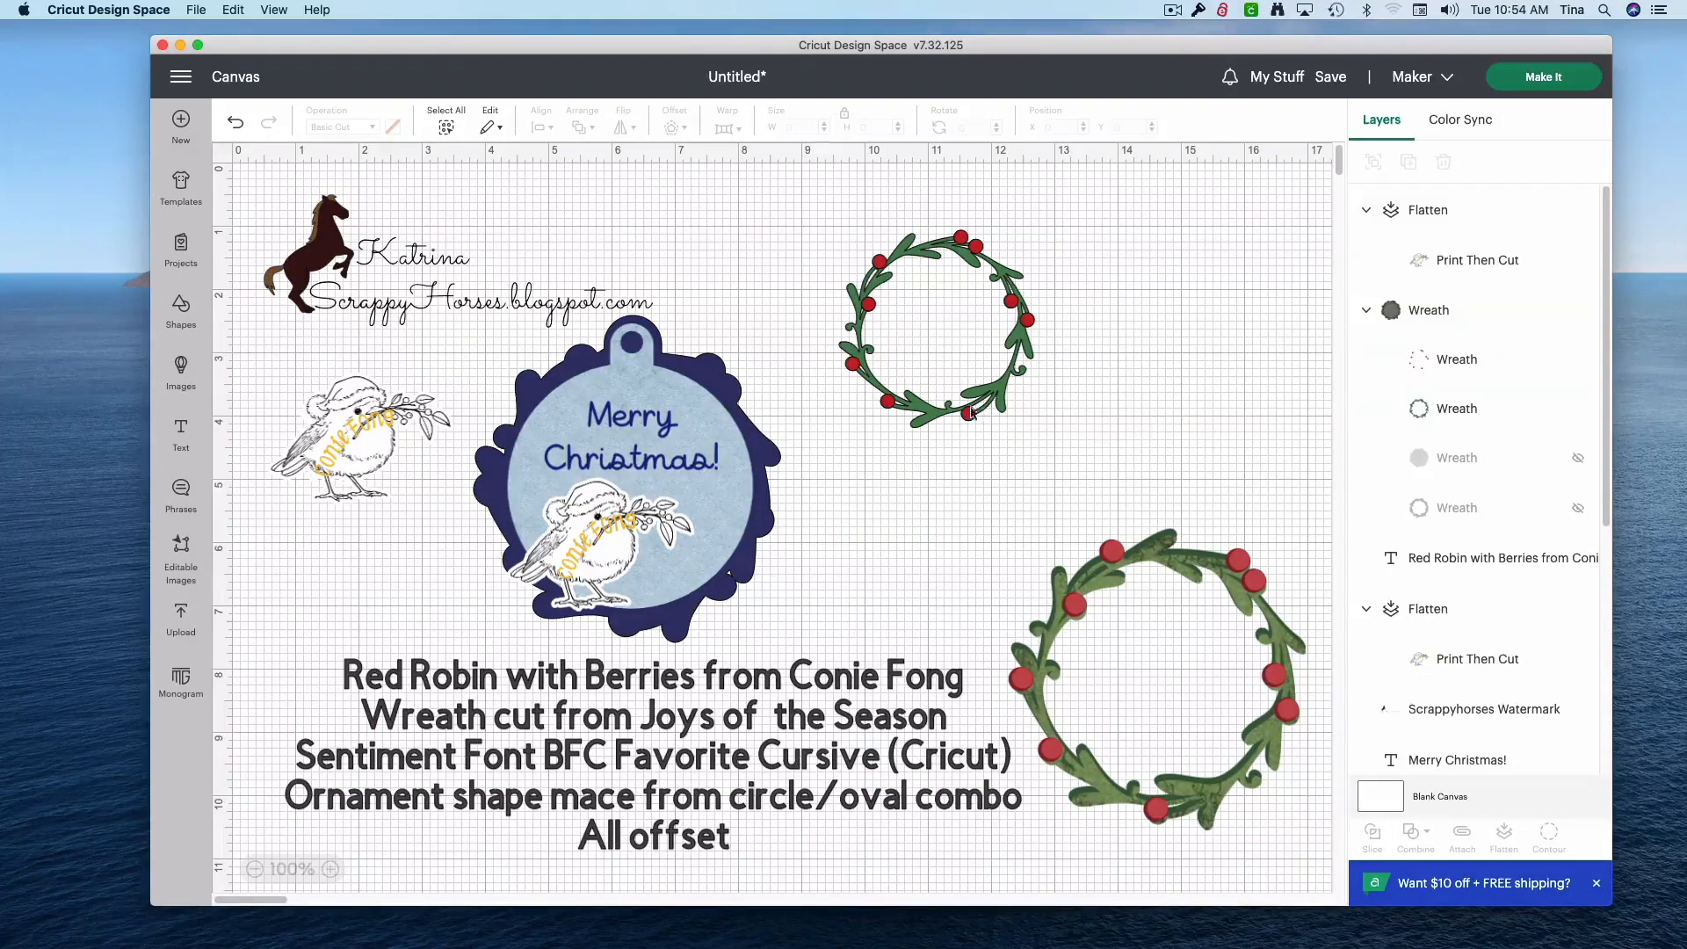
# - Enlarge the plain wreath to about 4.55 x 4.6 in, close to the size of the patterned wreath
pyautogui.moveTo(966, 410); pyautogui.dragTo(1092, 518)
pyautogui.click(1010, 551)
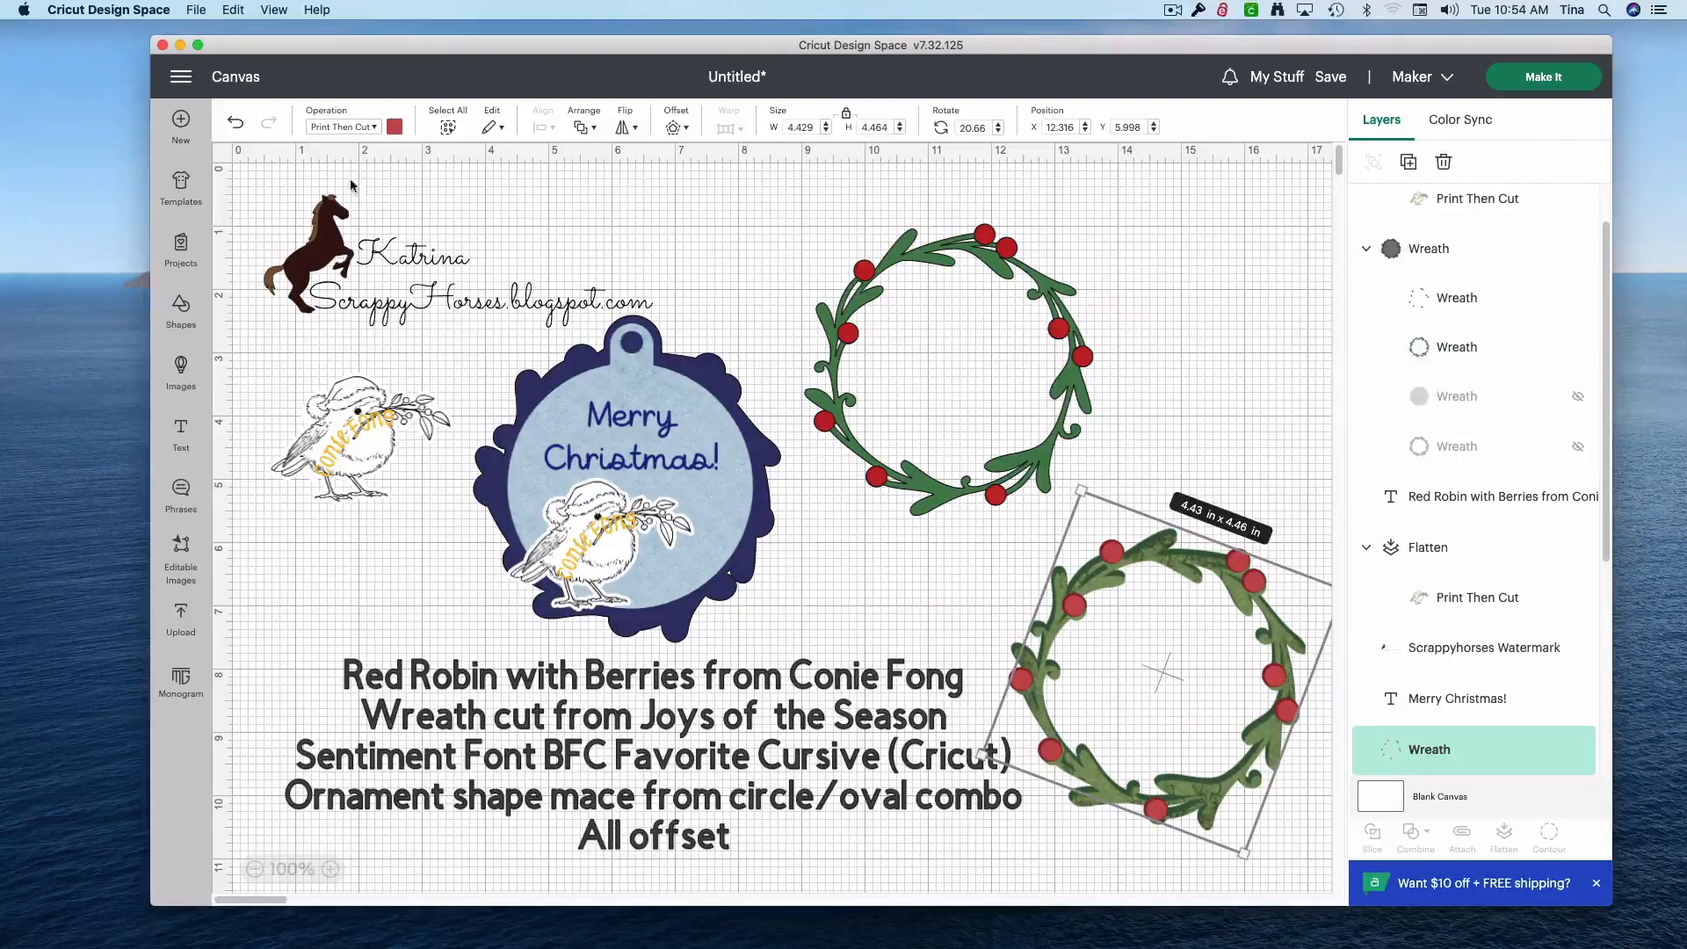
pyautogui.click(861, 295)
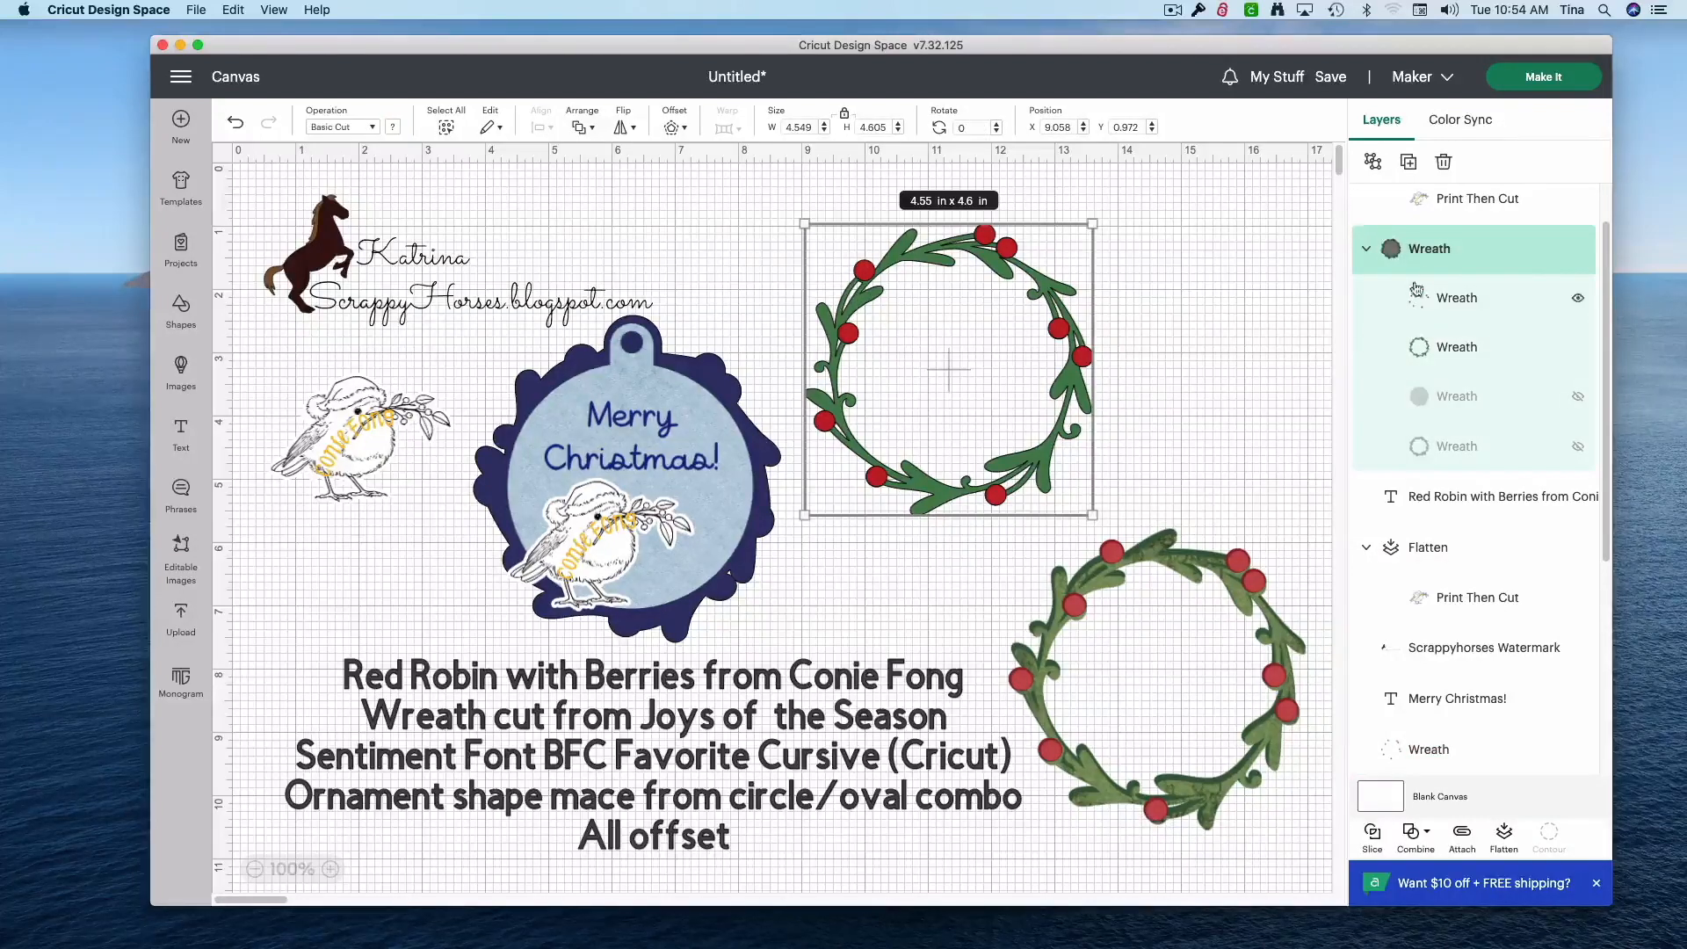
# - Set the enlarged wreath's green leaf layer to the Print Then Cut operation
pyautogui.click(1434, 359)
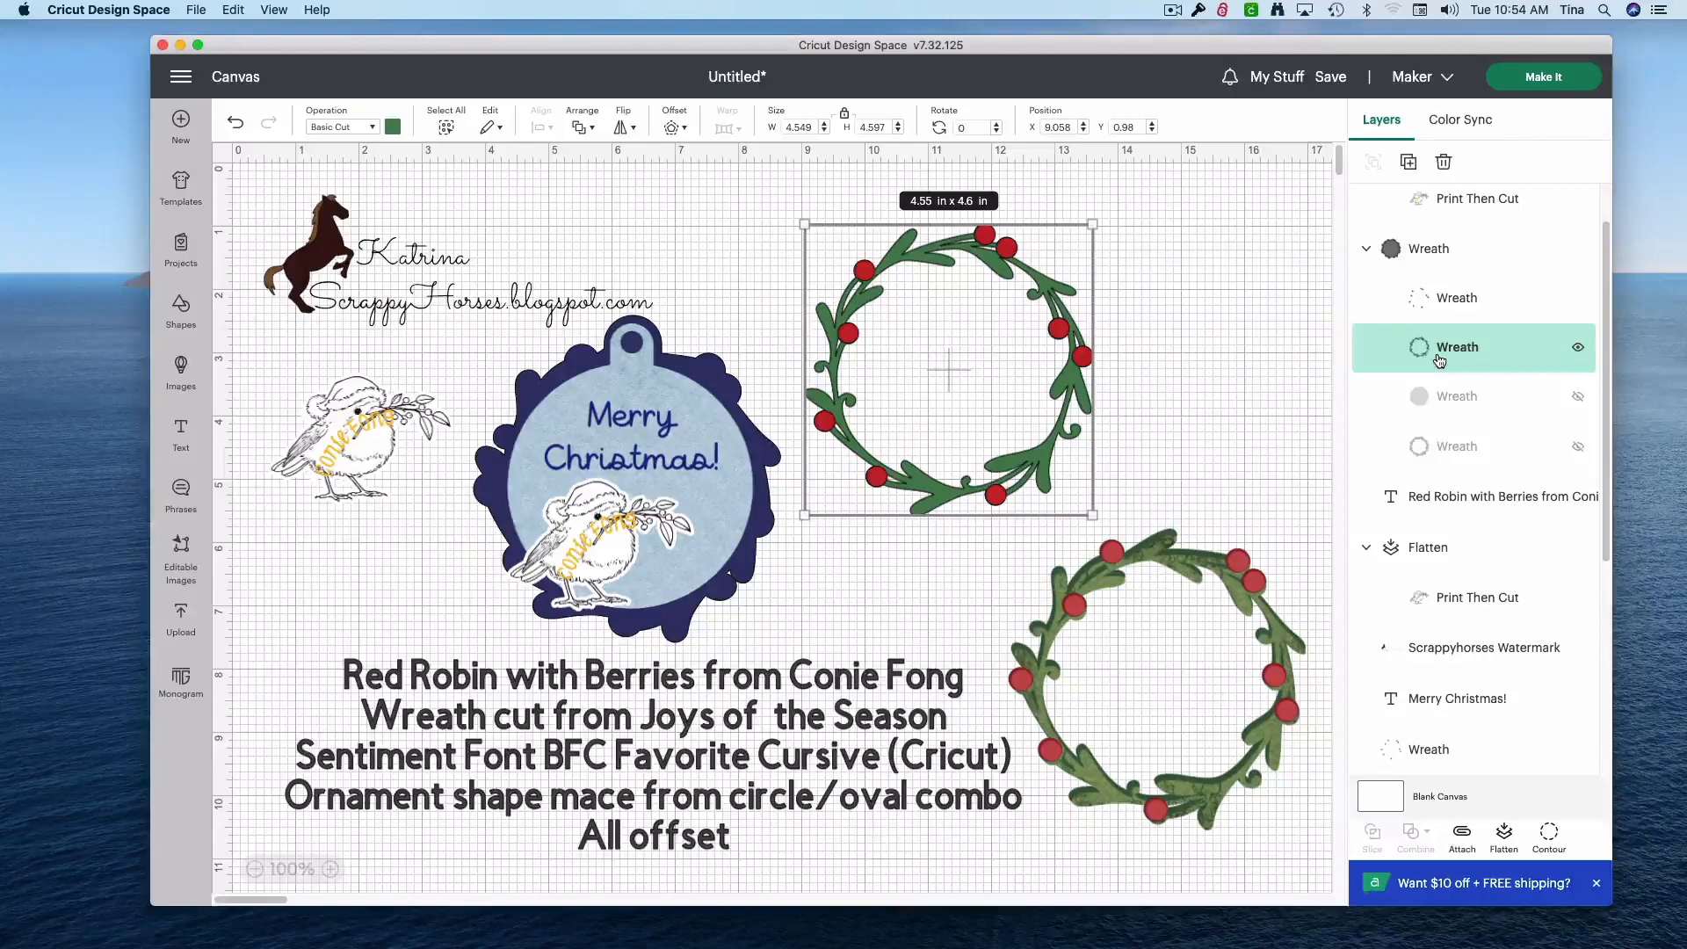
pyautogui.click(372, 129)
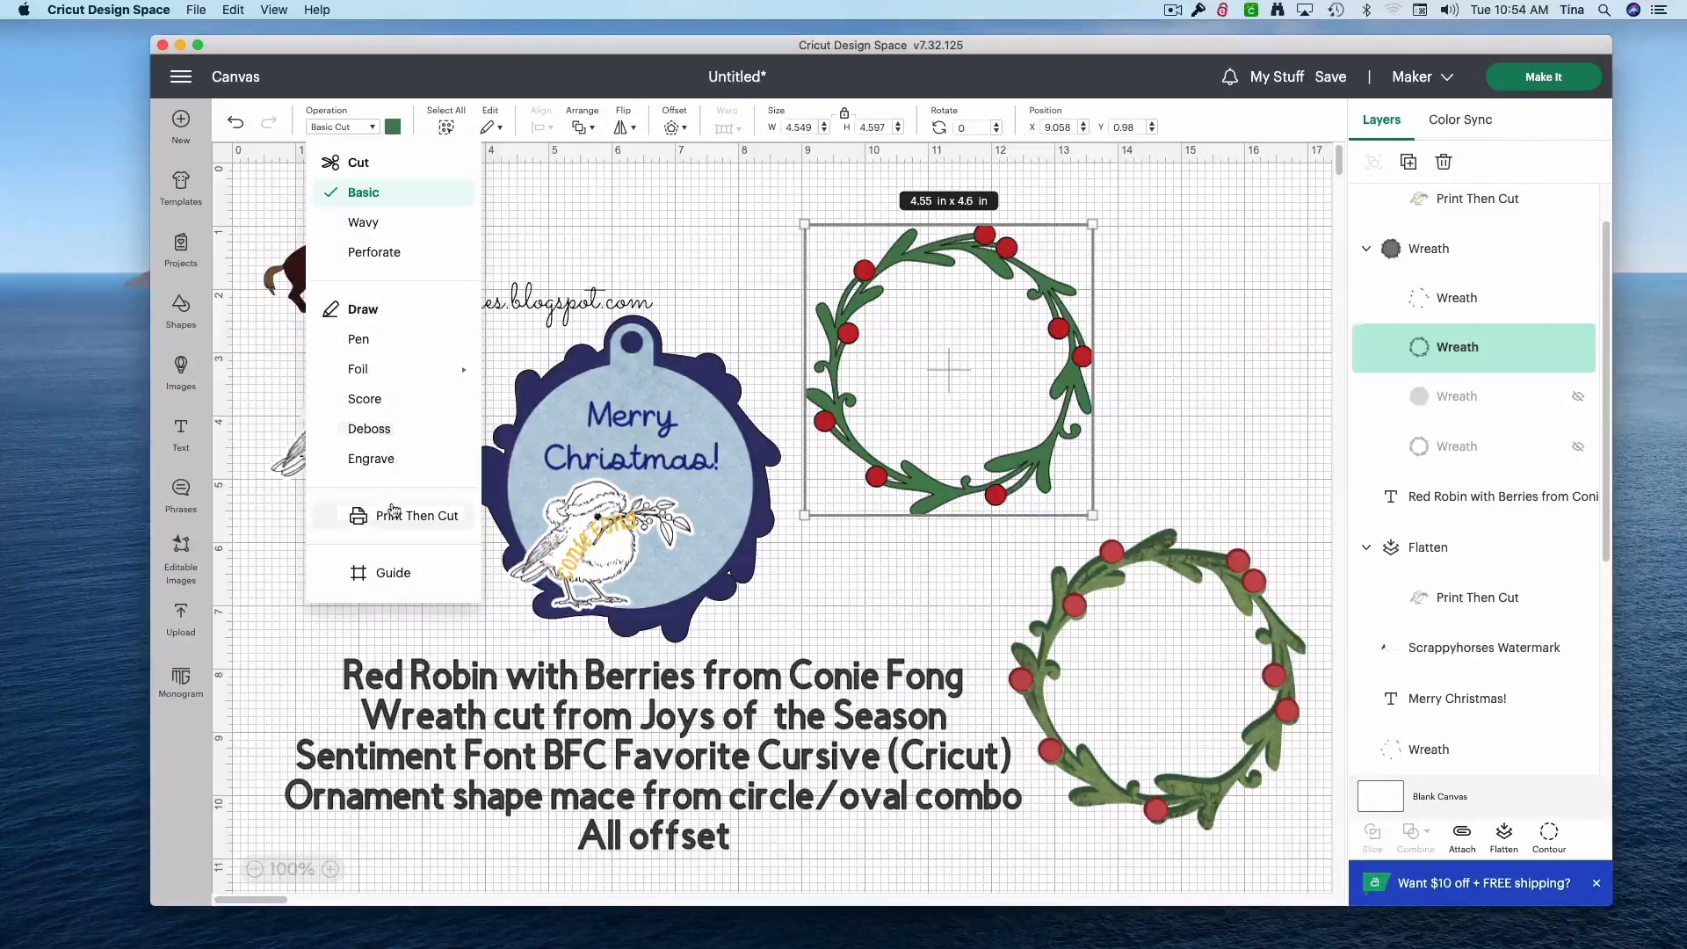
pyautogui.click(408, 515)
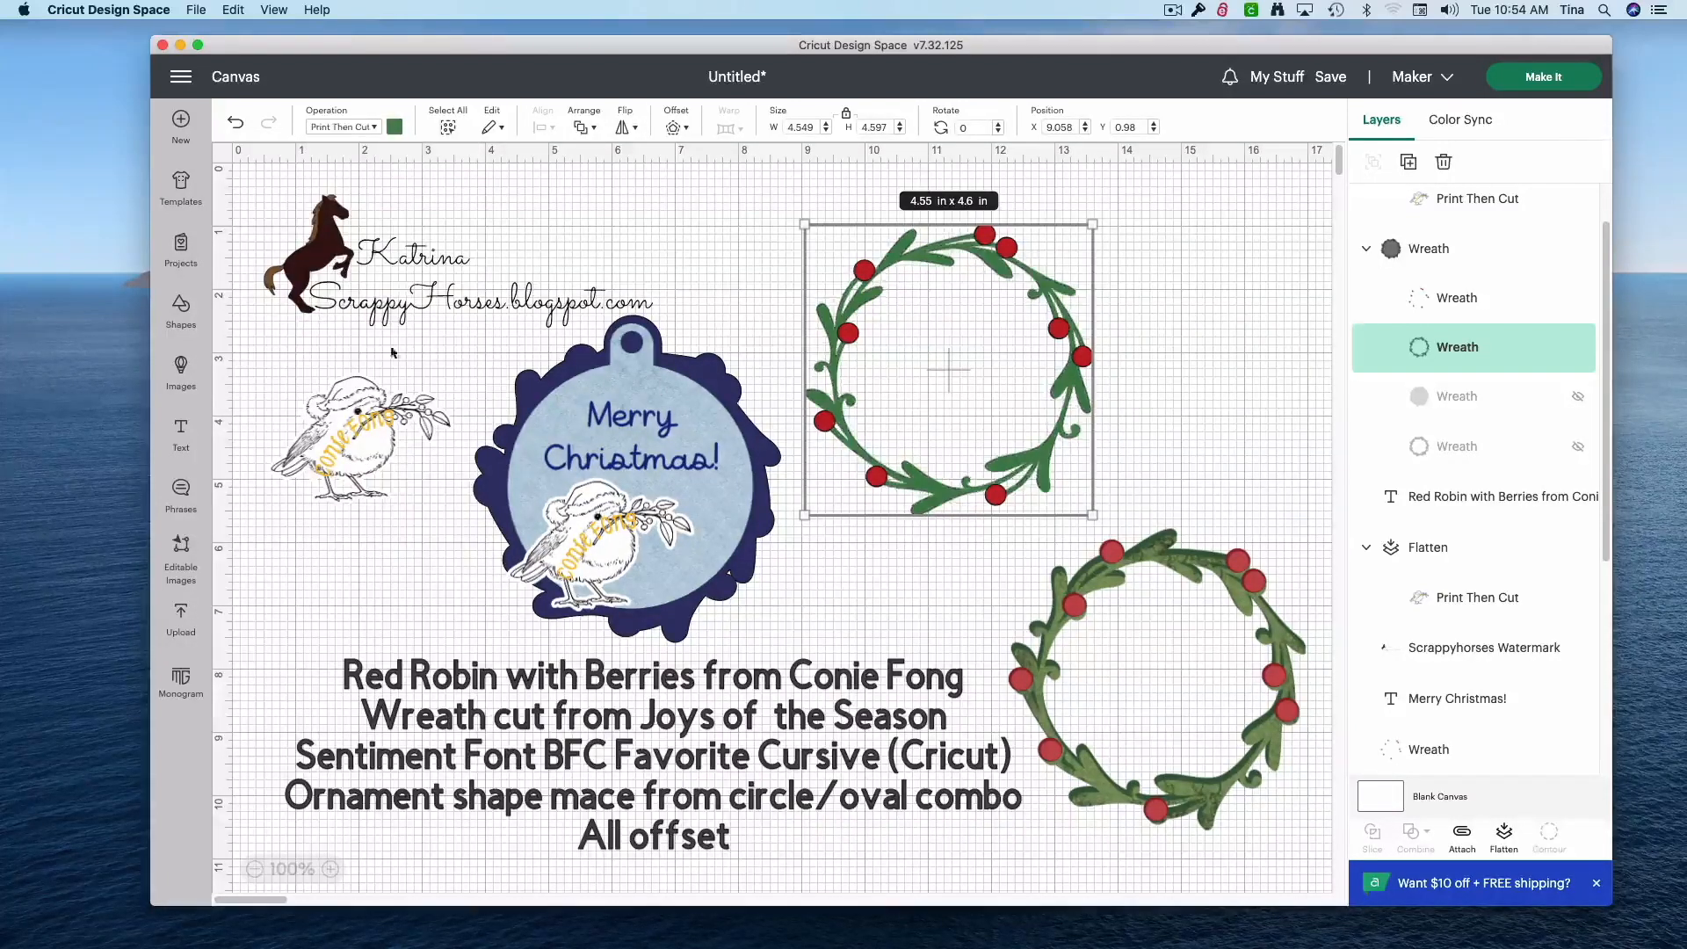
# - Fill the wreath's green leaf layer with the mottled olive-green pattern instead of a solid color
pyautogui.click(395, 128)
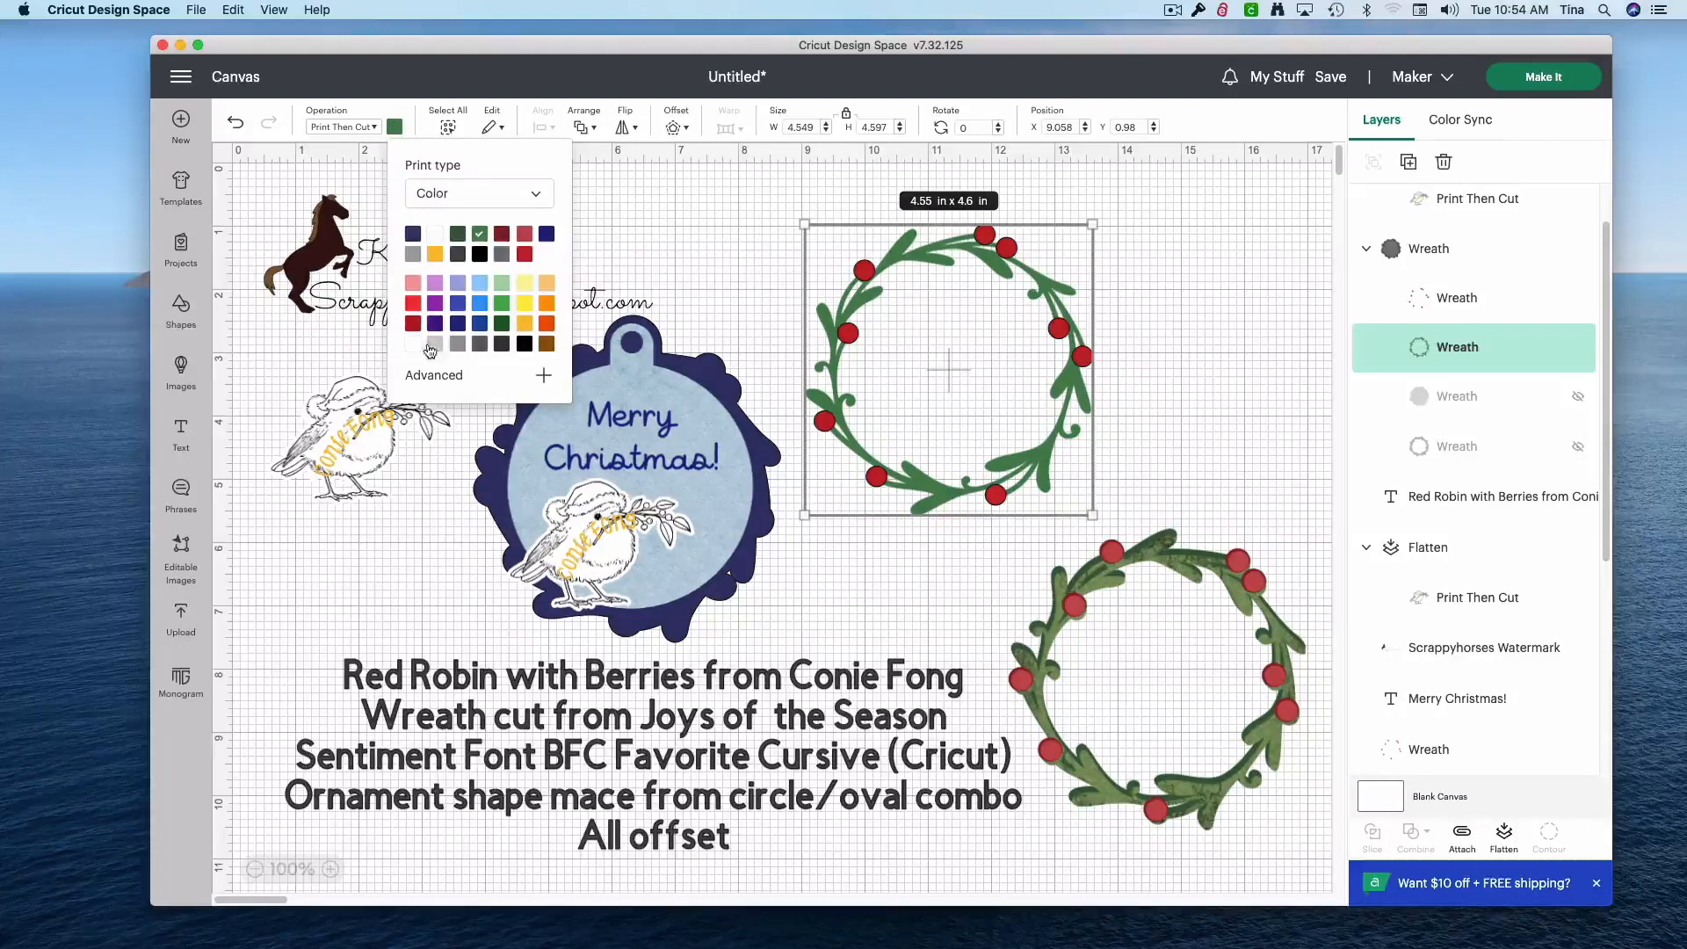
pyautogui.click(439, 199)
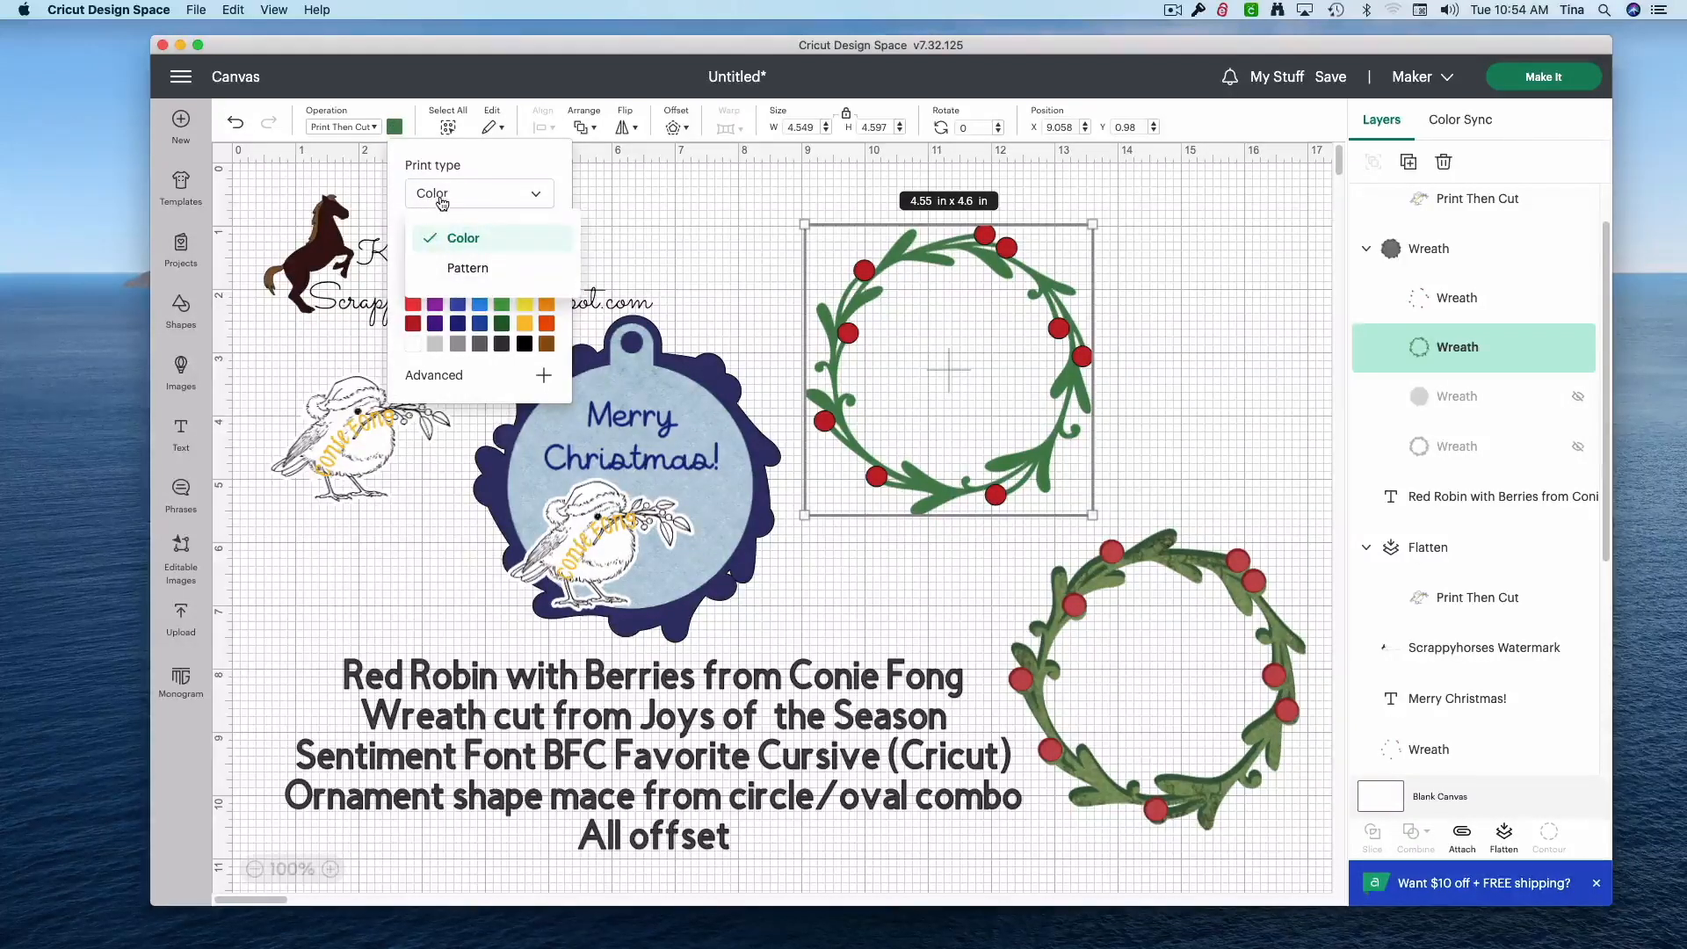
pyautogui.click(457, 268)
pyautogui.scroll(-10, 495, 310)
pyautogui.scroll(-10, 492, 310)
pyautogui.scroll(-10, 492, 310)
pyautogui.scroll(-4, 492, 309)
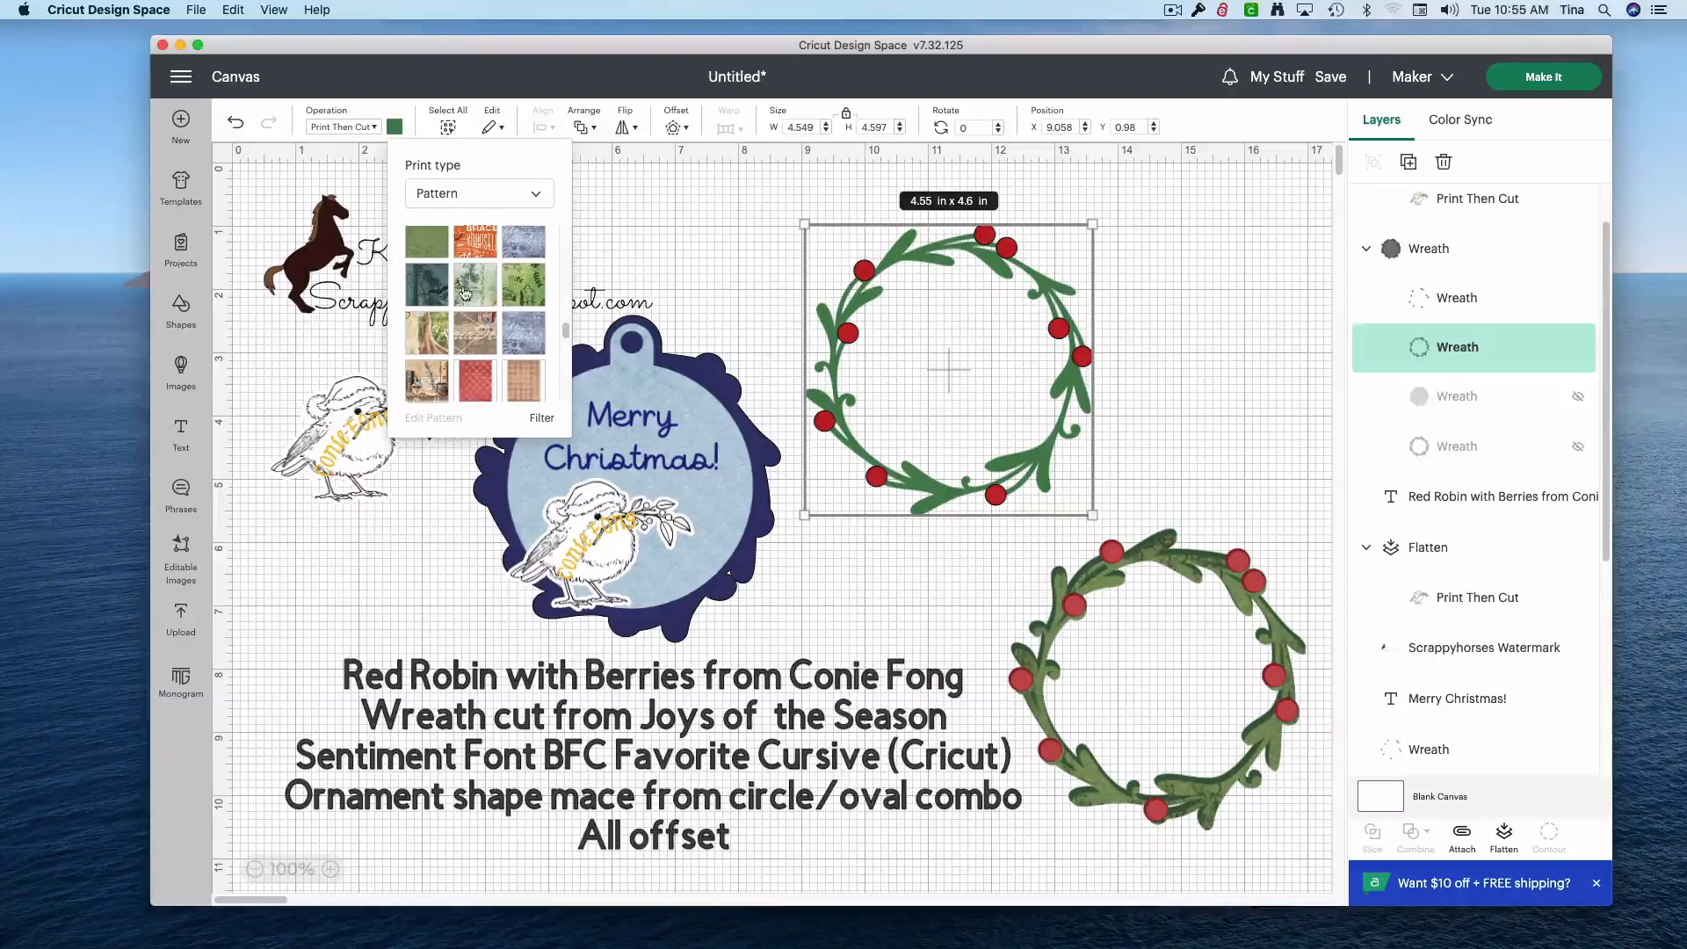
pyautogui.scroll(-5, 461, 288)
pyautogui.scroll(5, 460, 284)
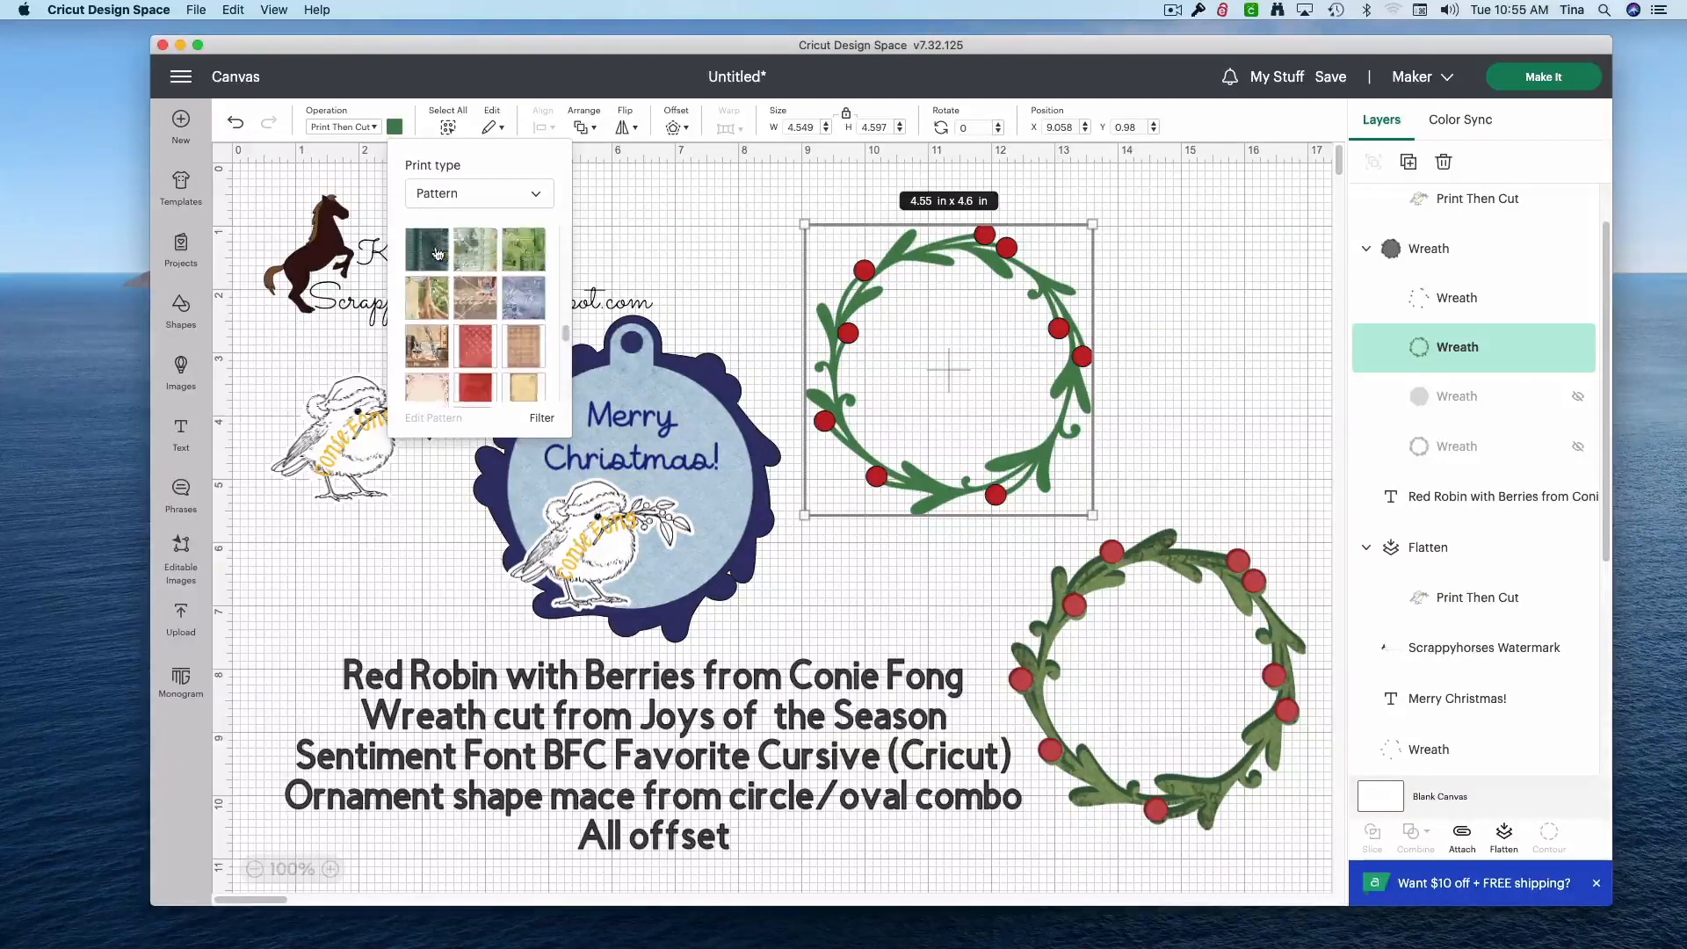
pyautogui.click(426, 281)
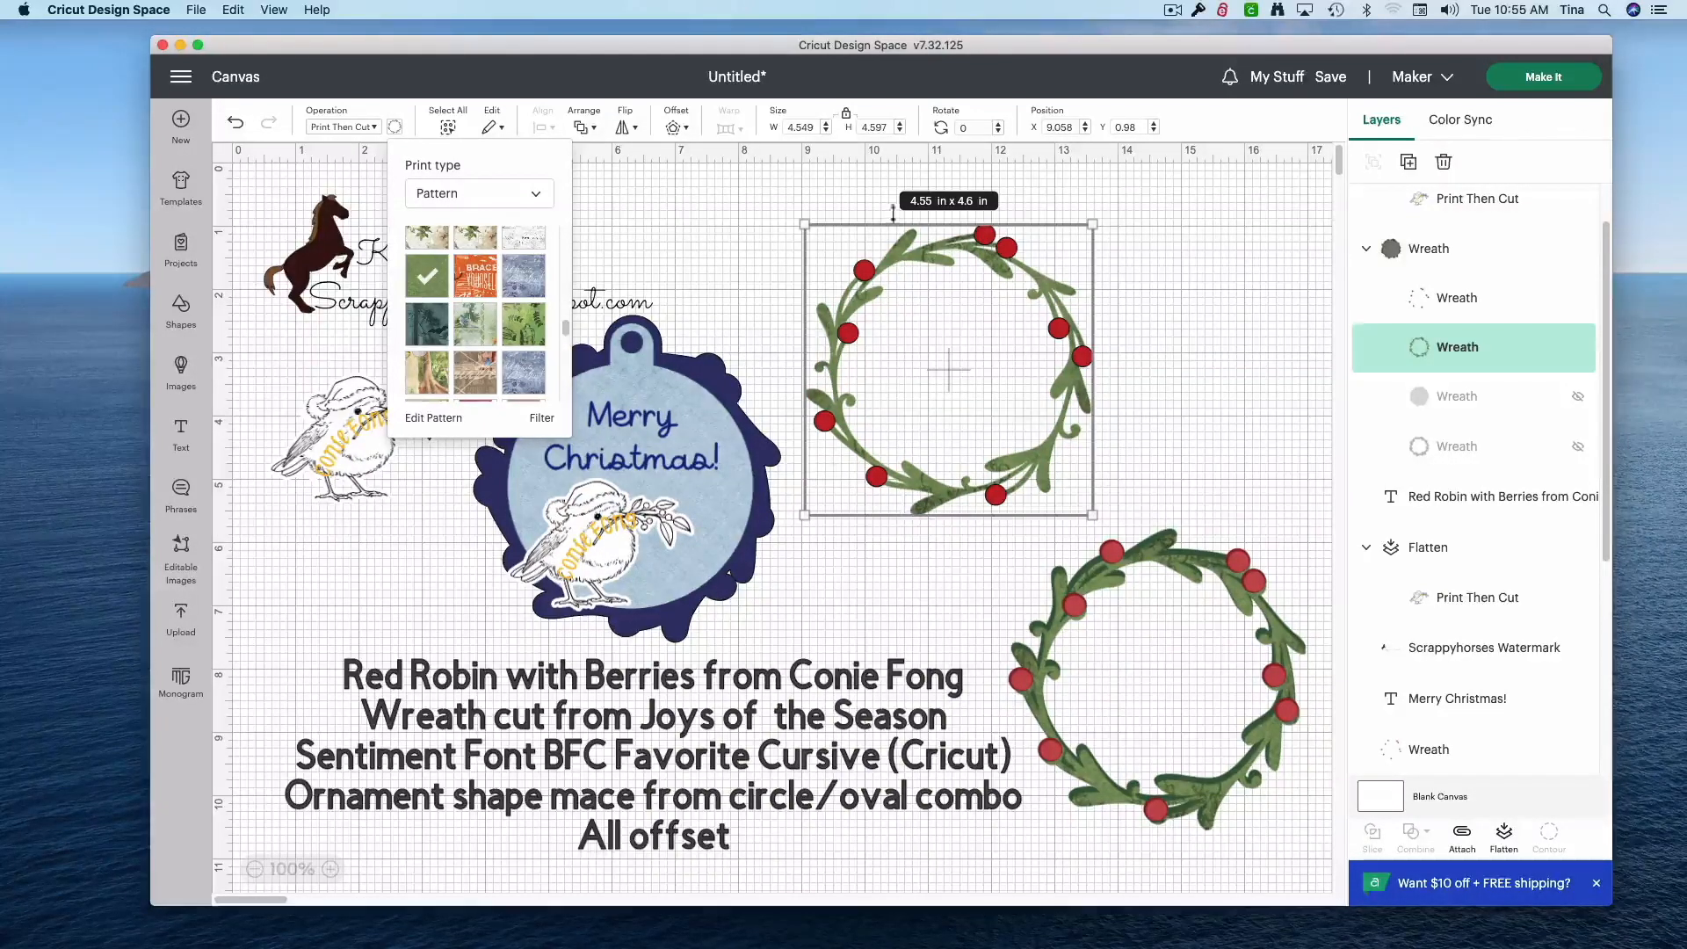
pyautogui.click(1177, 414)
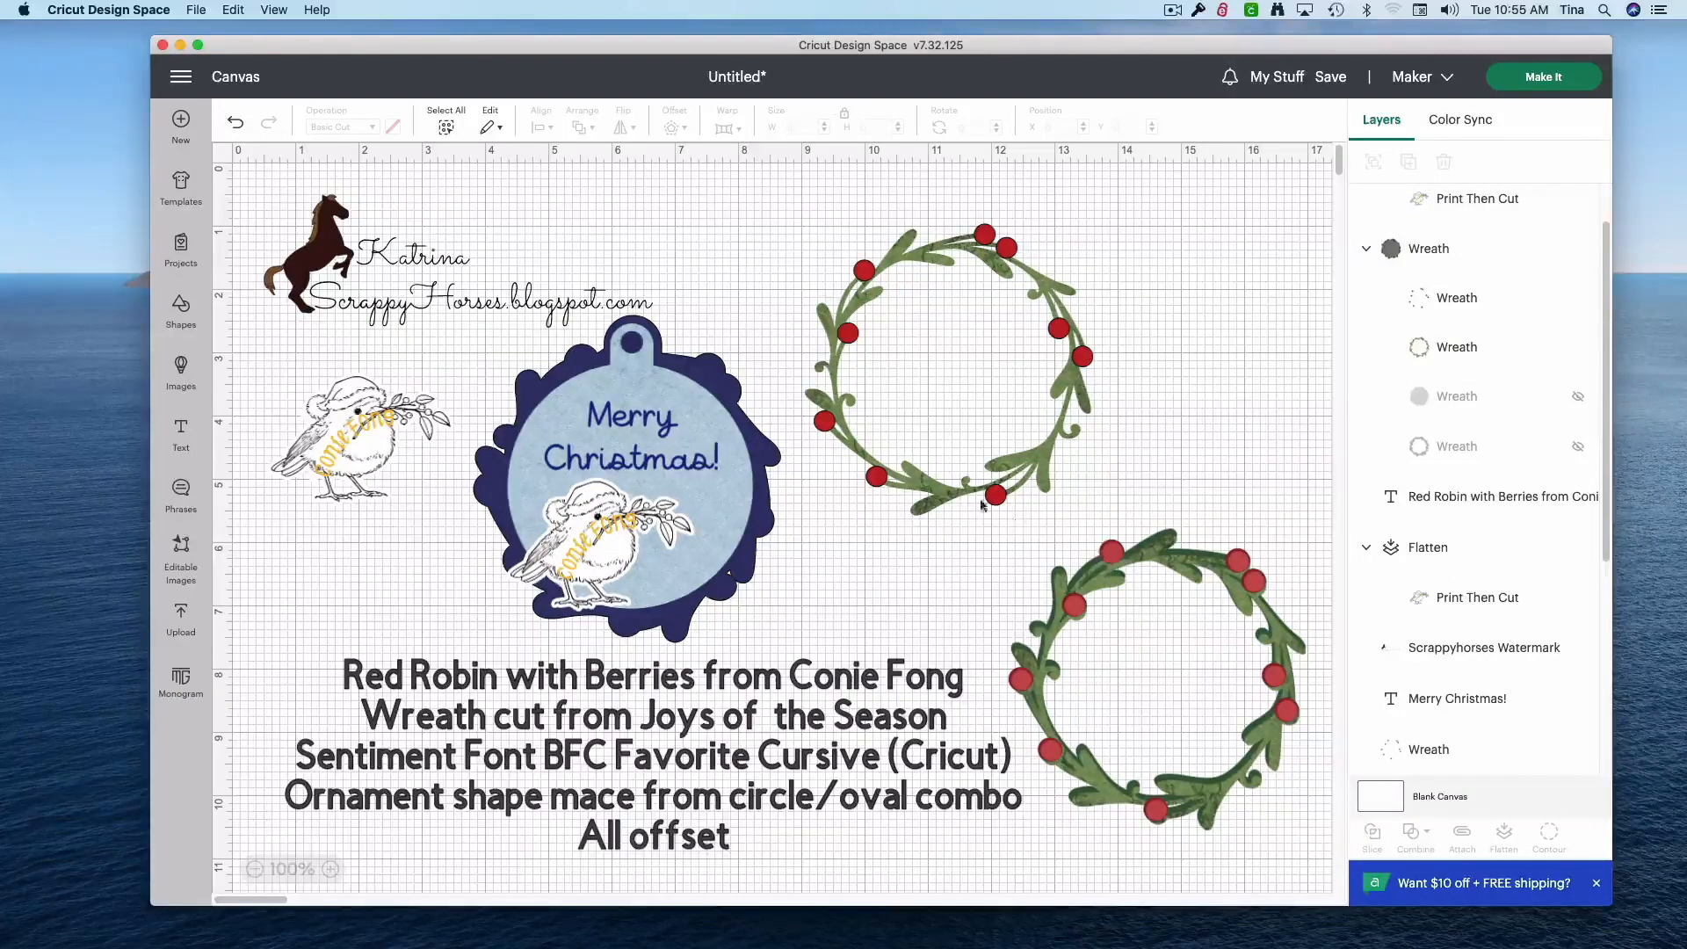
# - Duplicate the red berry layer of the enlarged wreath
pyautogui.click(1440, 303)
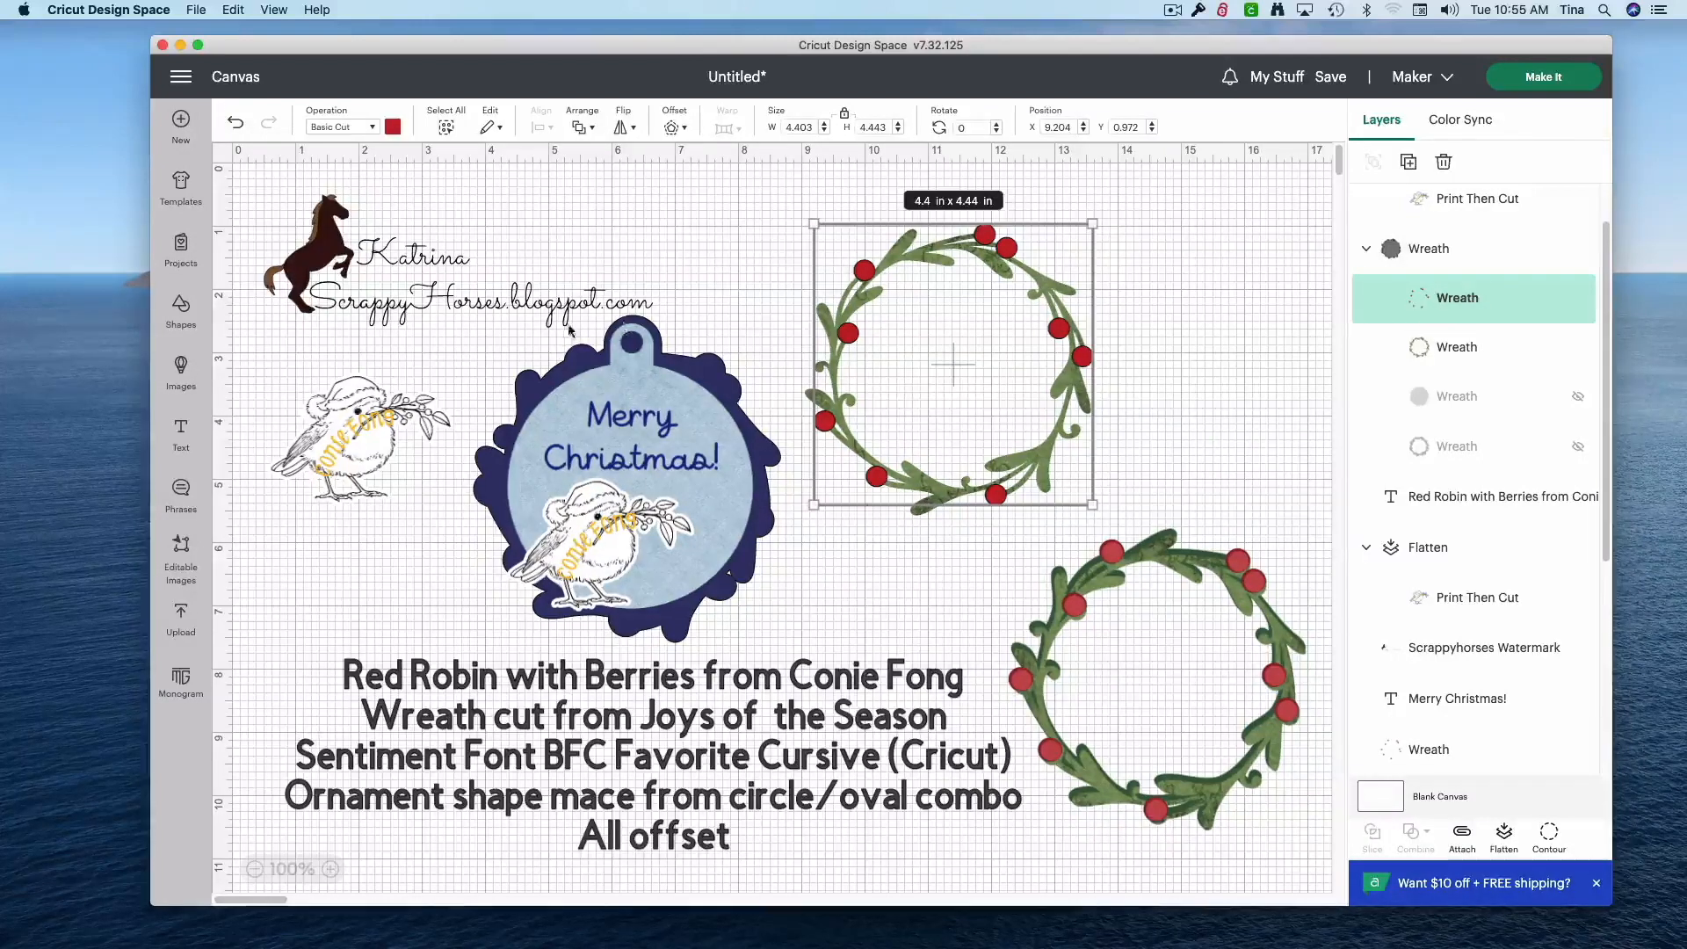
pyautogui.rightClick(1468, 306)
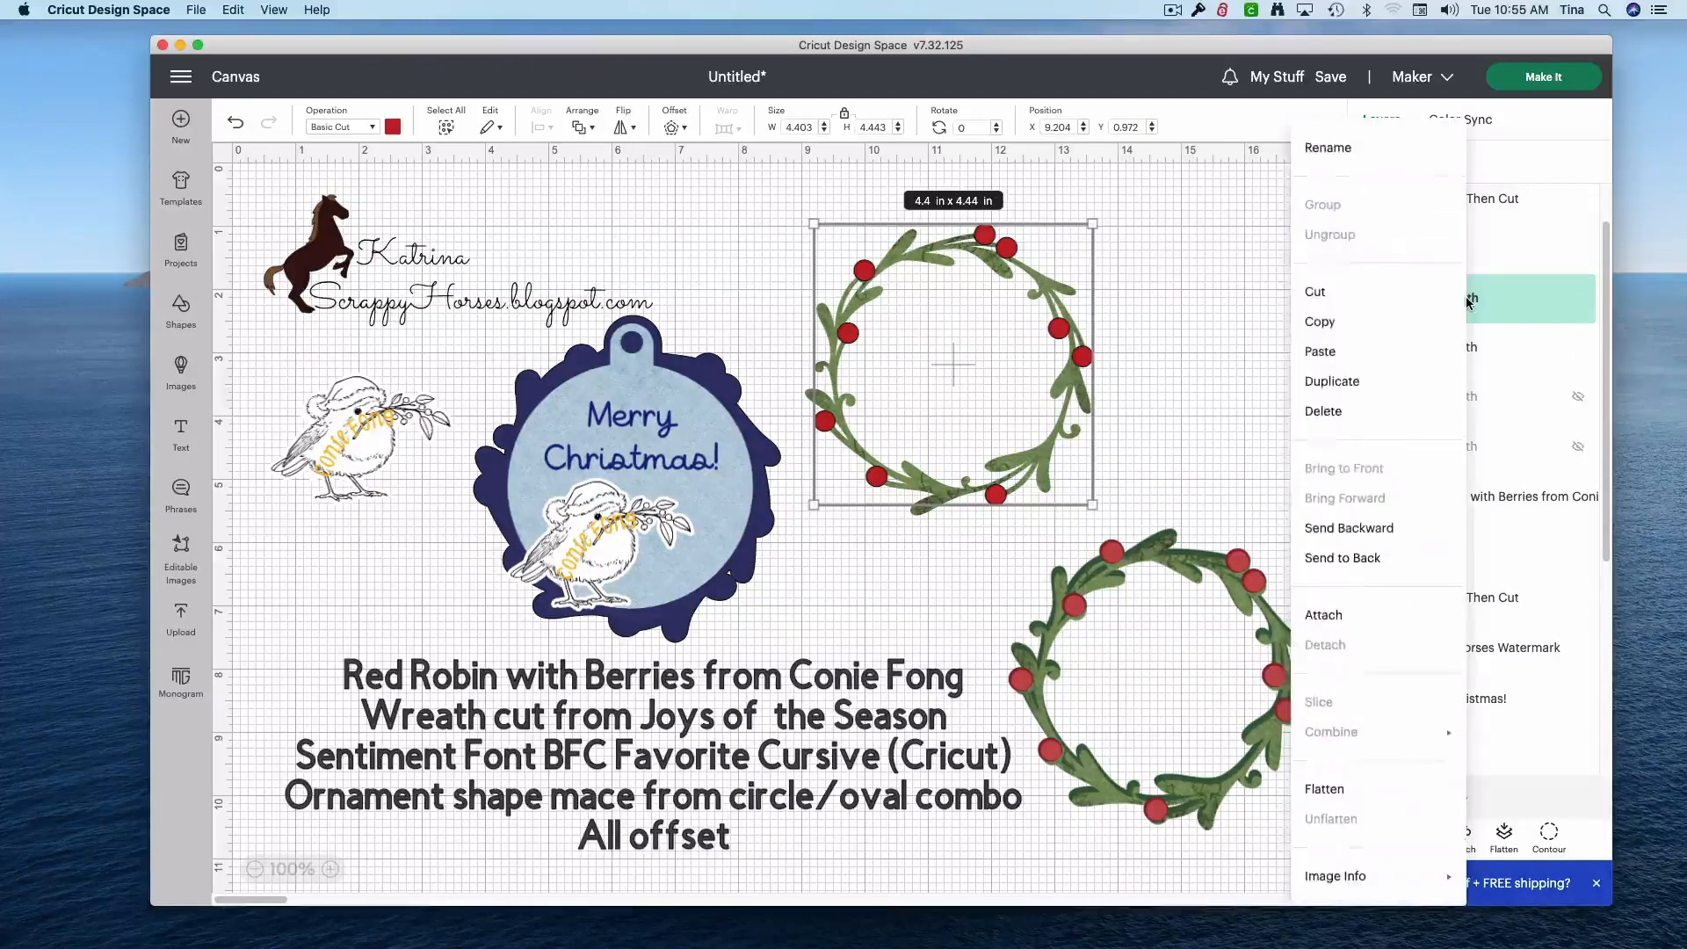
pyautogui.click(1350, 382)
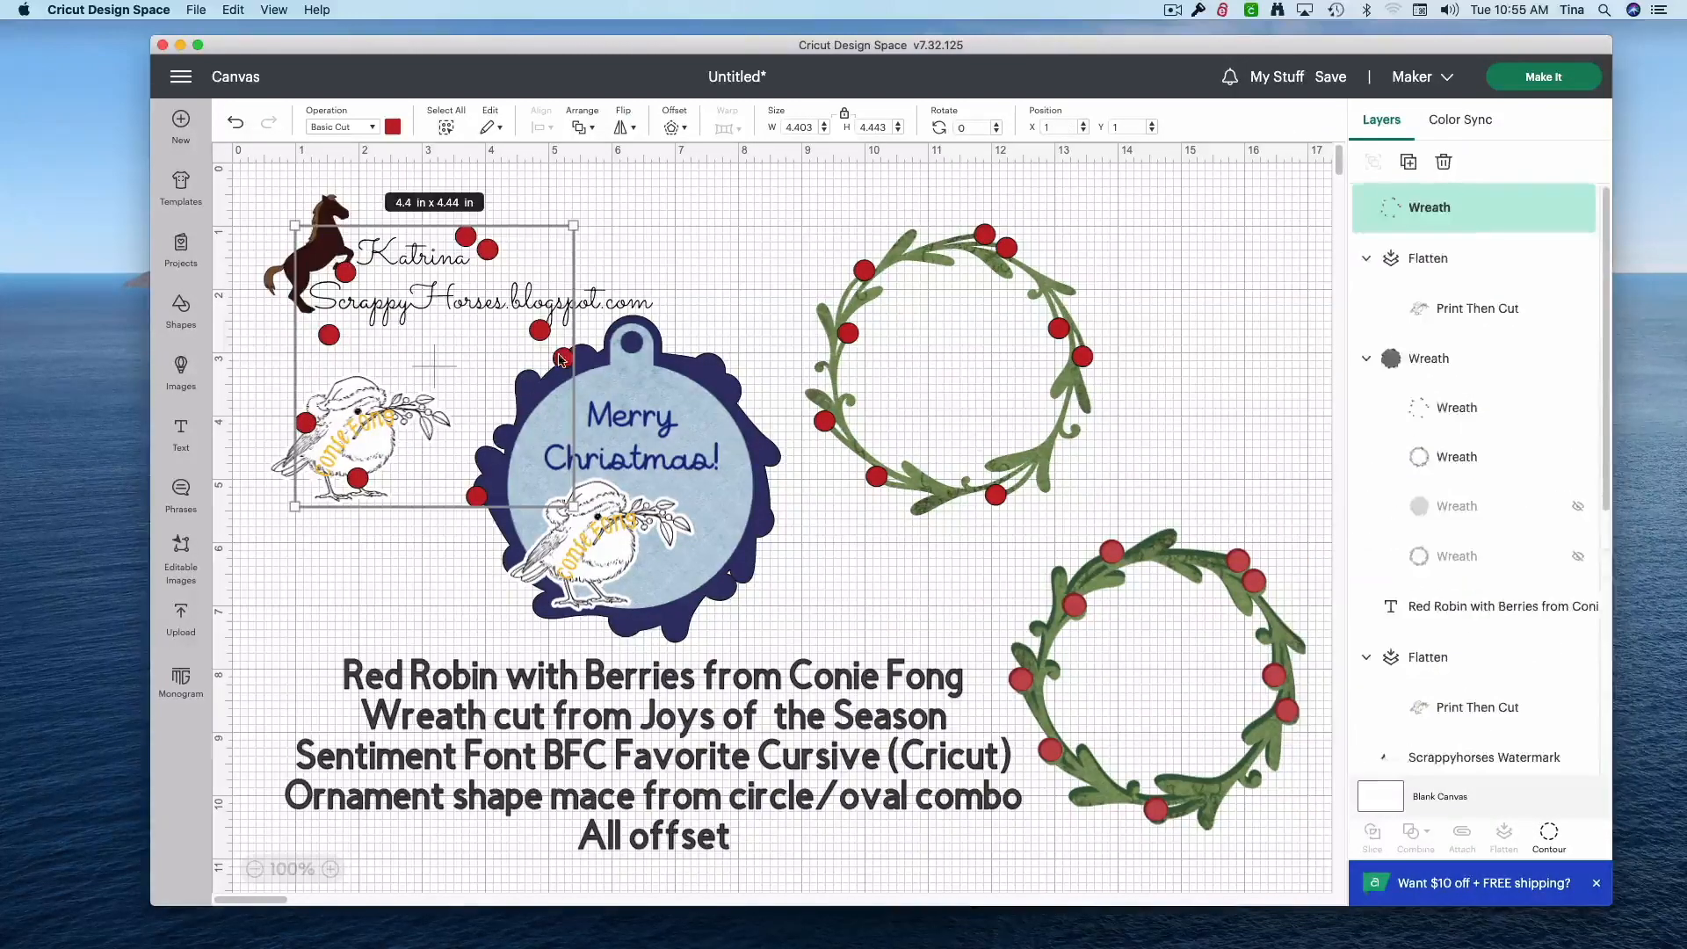
# - Position the duplicated berry layer over the enlarged wreath's berries at about 4.32 x 4.36 in and recolor it lighter red #c24e52
pyautogui.moveTo(560, 360); pyautogui.dragTo(1081, 358)
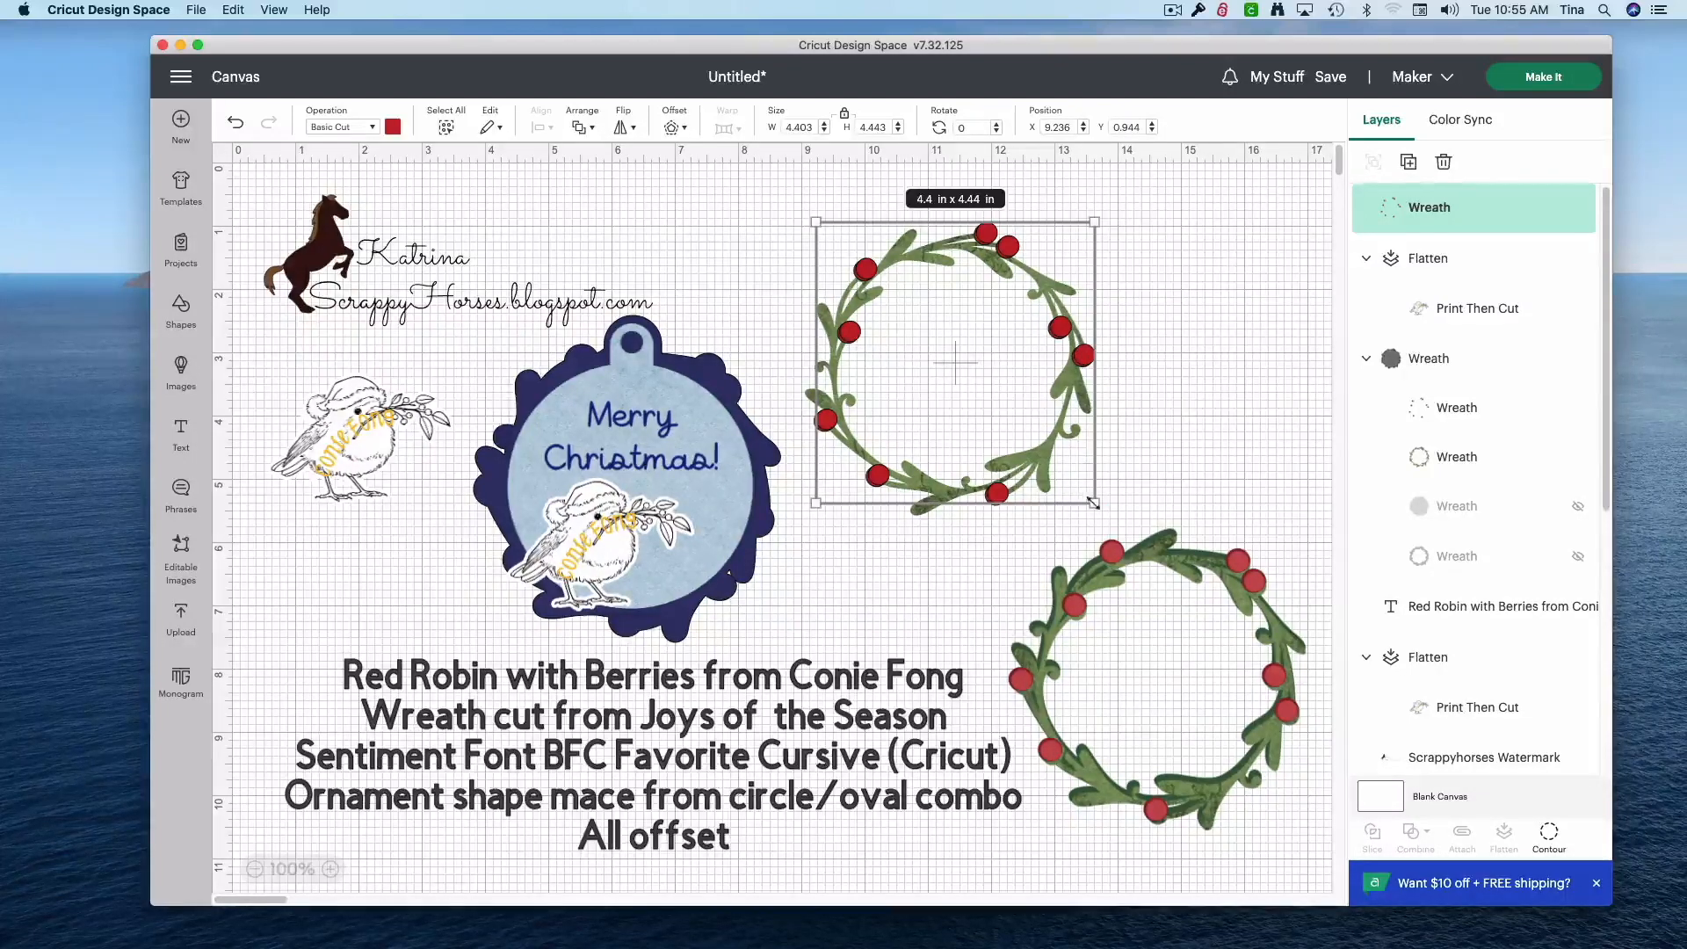
pyautogui.moveTo(1093, 502); pyautogui.dragTo(1088, 502)
pyautogui.click(391, 127)
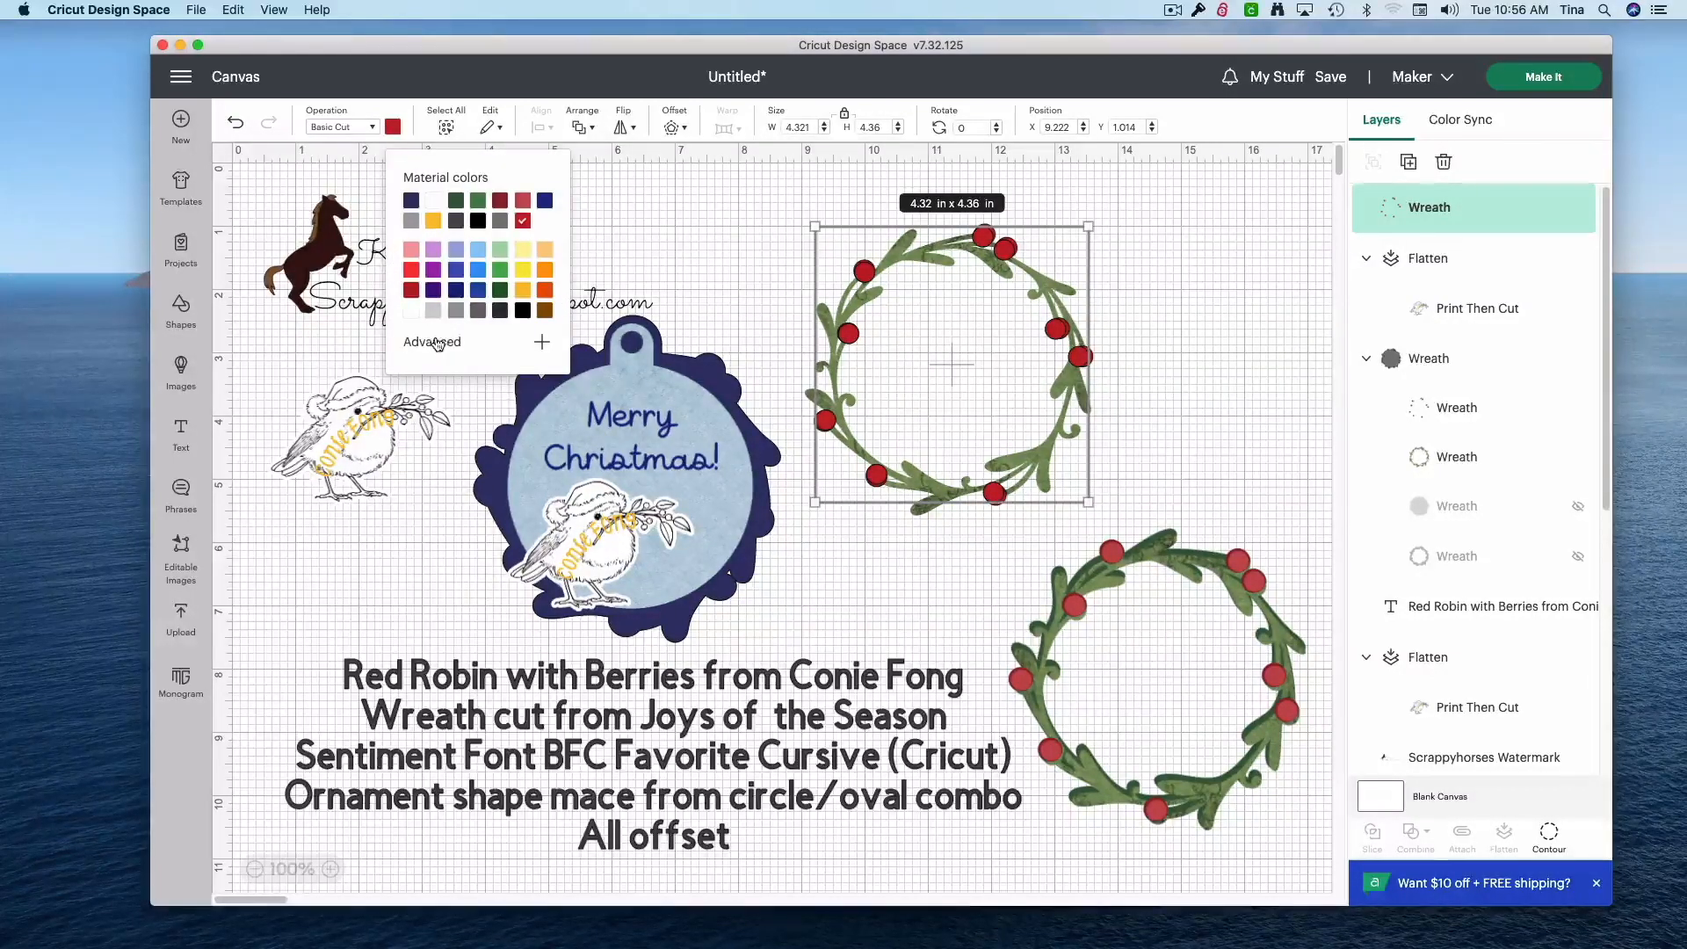
pyautogui.click(437, 344)
pyautogui.moveTo(536, 380); pyautogui.dragTo(494, 388)
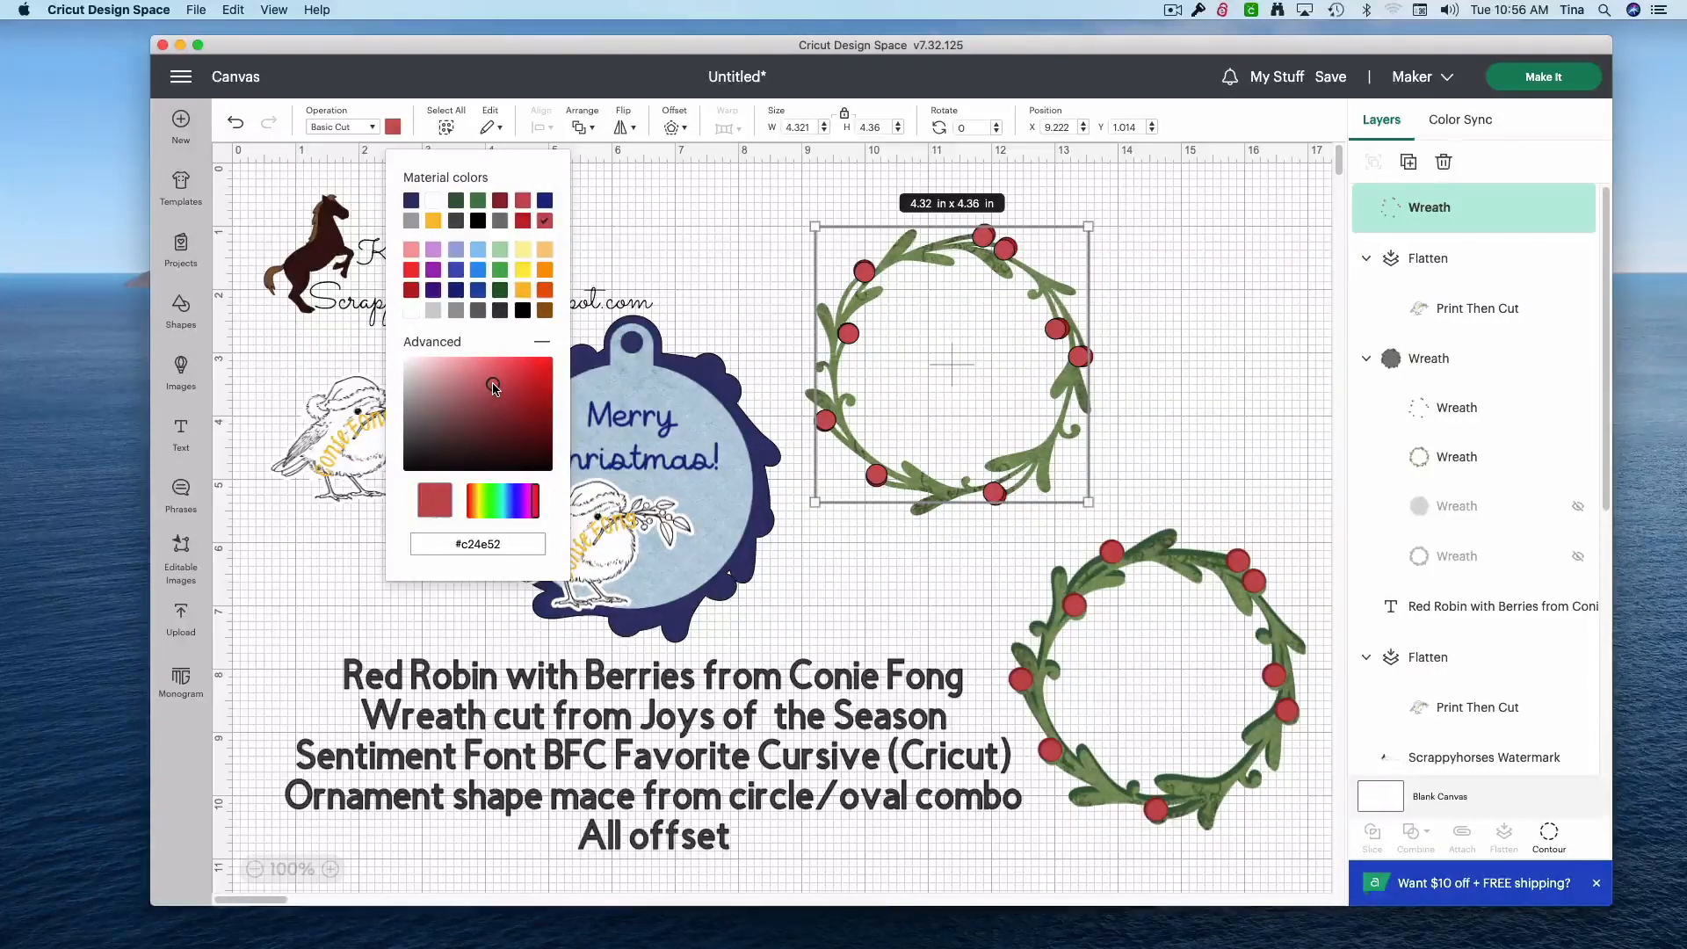
pyautogui.click(1175, 466)
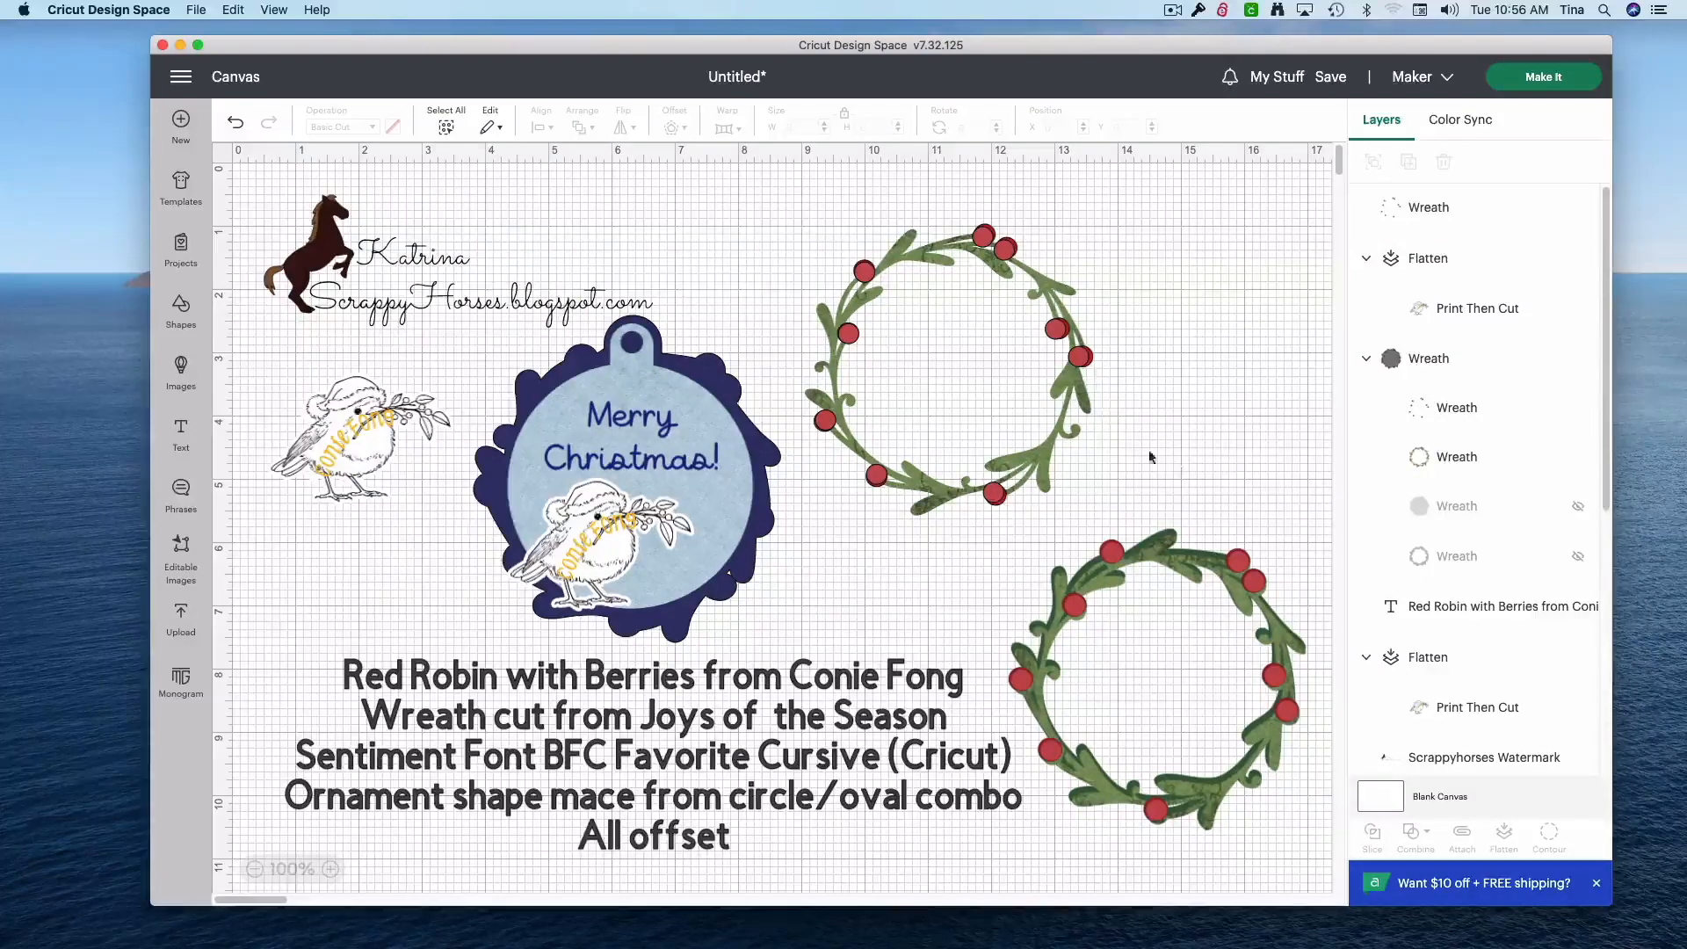
# - Align the lighter berries on the wreath and group them with it, moving the group away from the ornament
pyautogui.moveTo(1079, 364); pyautogui.dragTo(1079, 363)
pyautogui.moveTo(1164, 458); pyautogui.dragTo(817, 255)
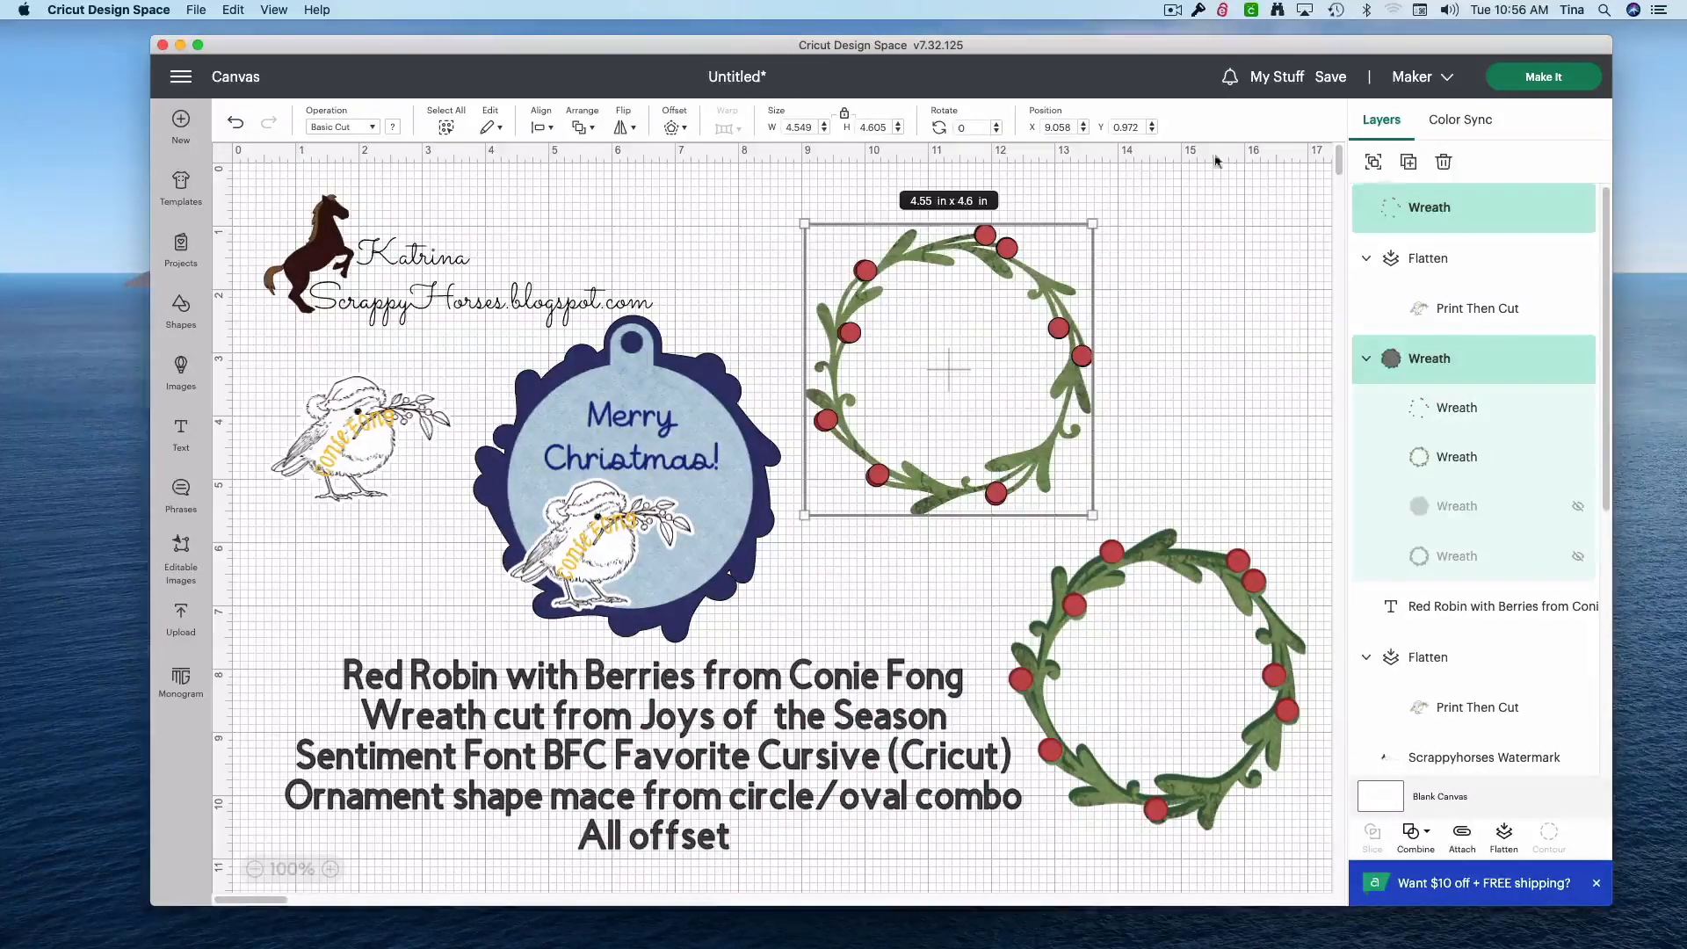
pyautogui.click(1373, 161)
pyautogui.moveTo(1081, 403); pyautogui.dragTo(1229, 380)
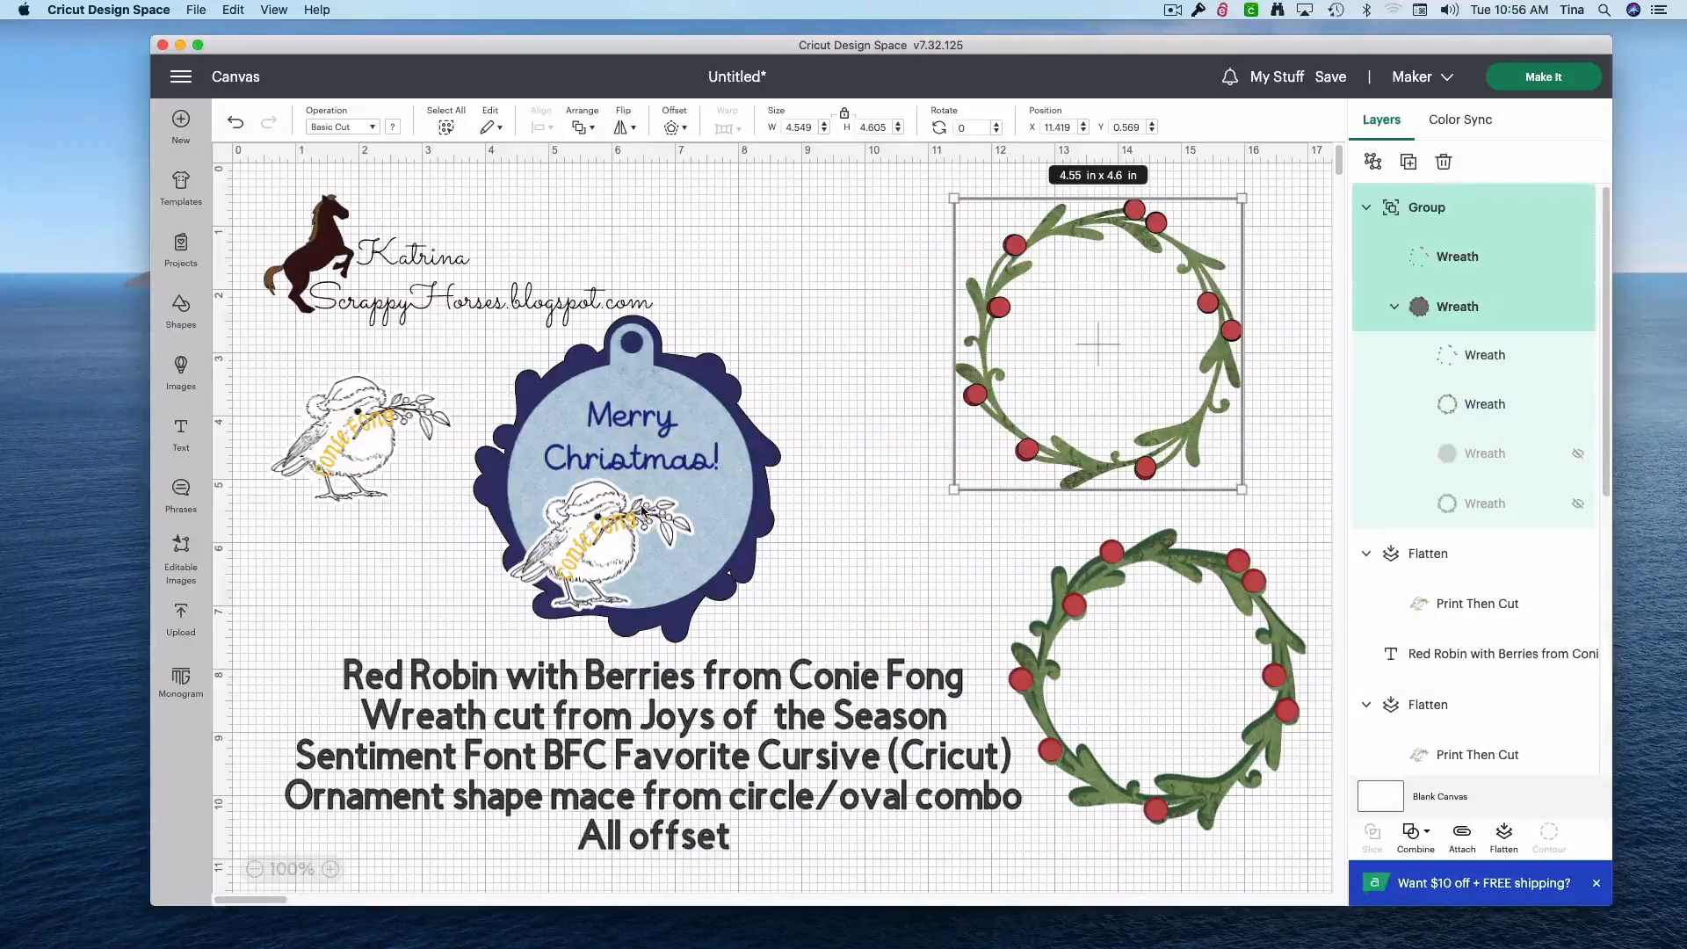
# - Unhide the black backing outline layer in the enlarged wreath's group
pyautogui.click(1104, 622)
pyautogui.click(1223, 367)
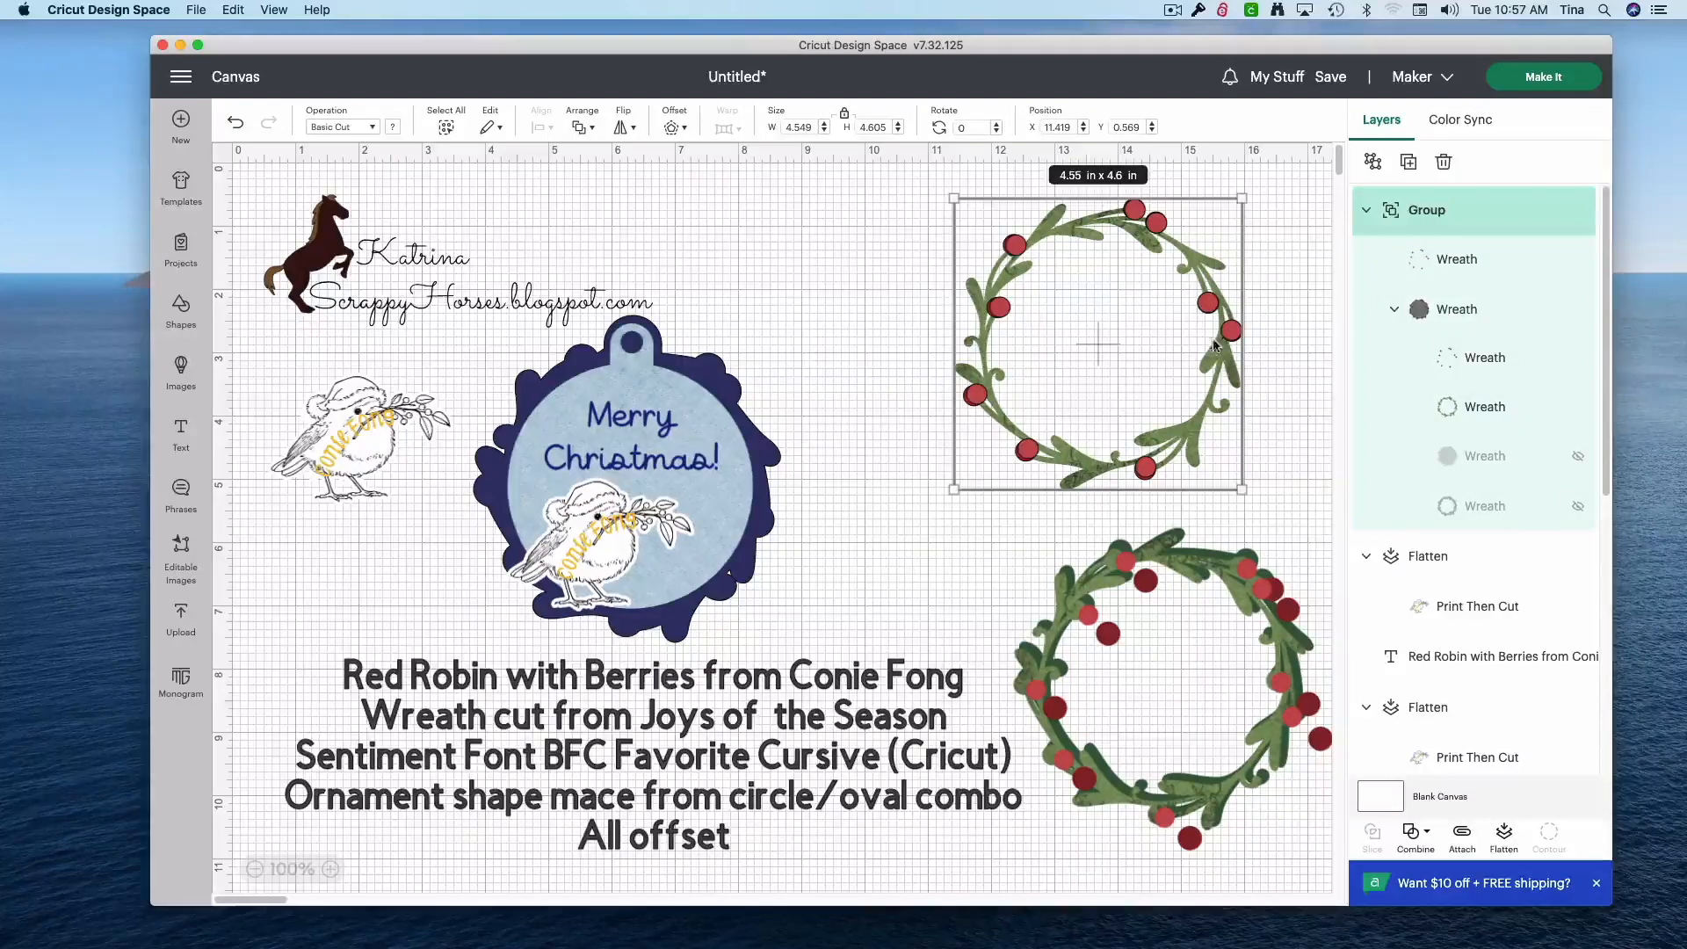
pyautogui.click(1578, 507)
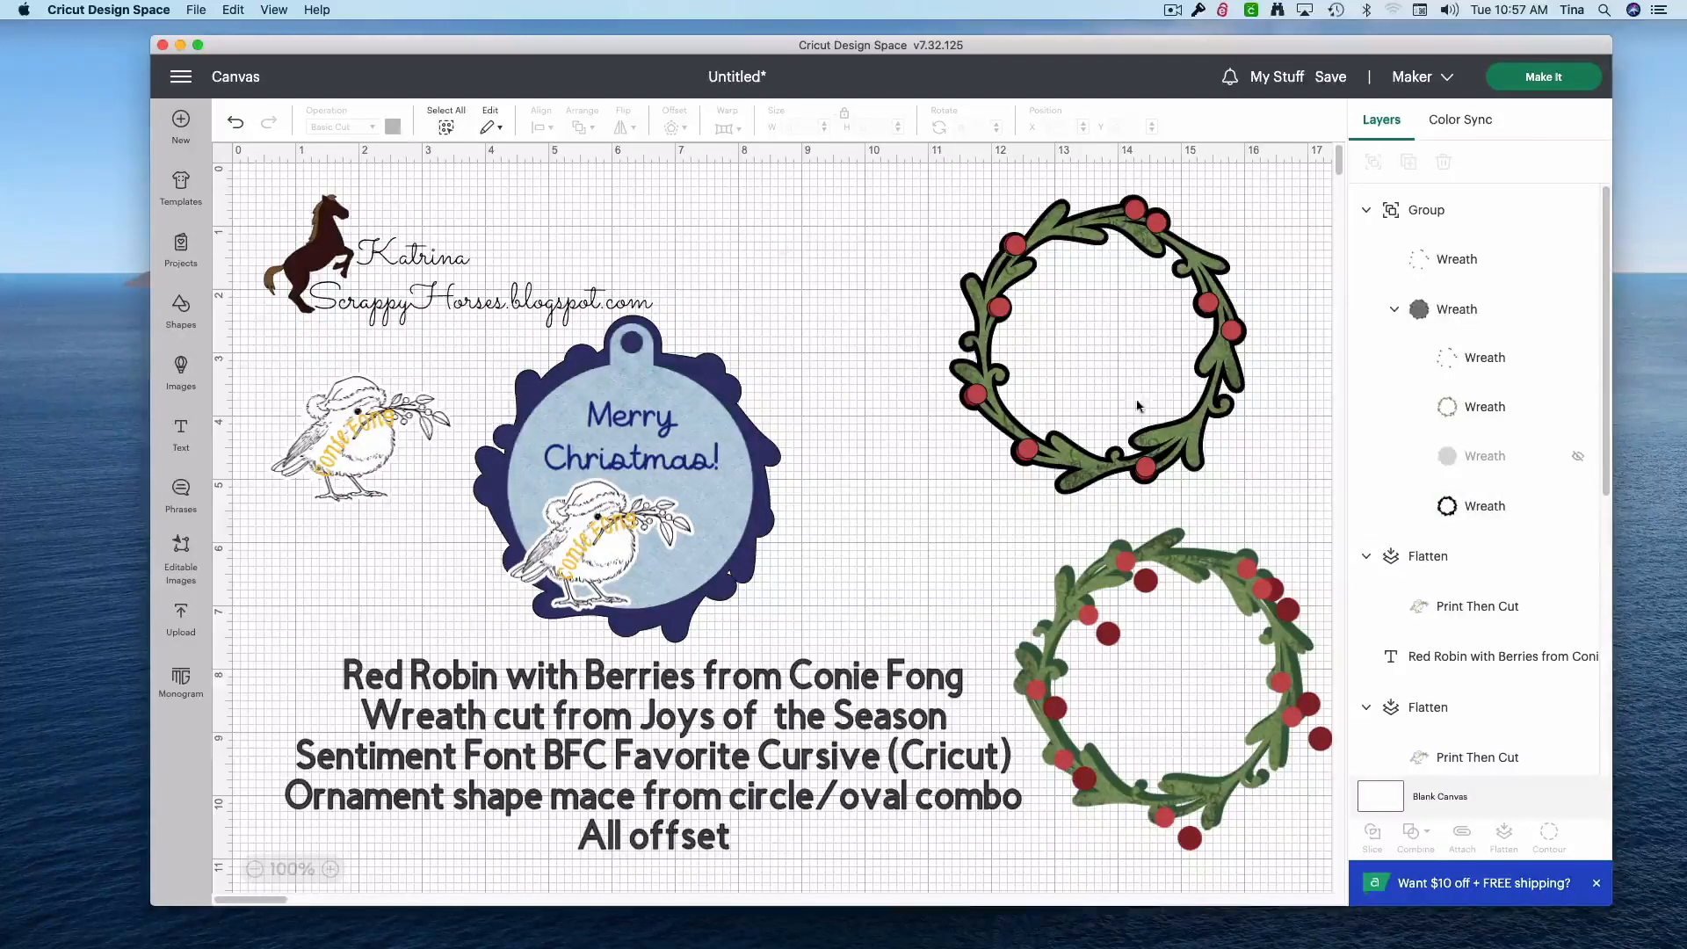
# - Recolor the enlarged wreath's backing layer from the material colors to dark green
pyautogui.click(1060, 358)
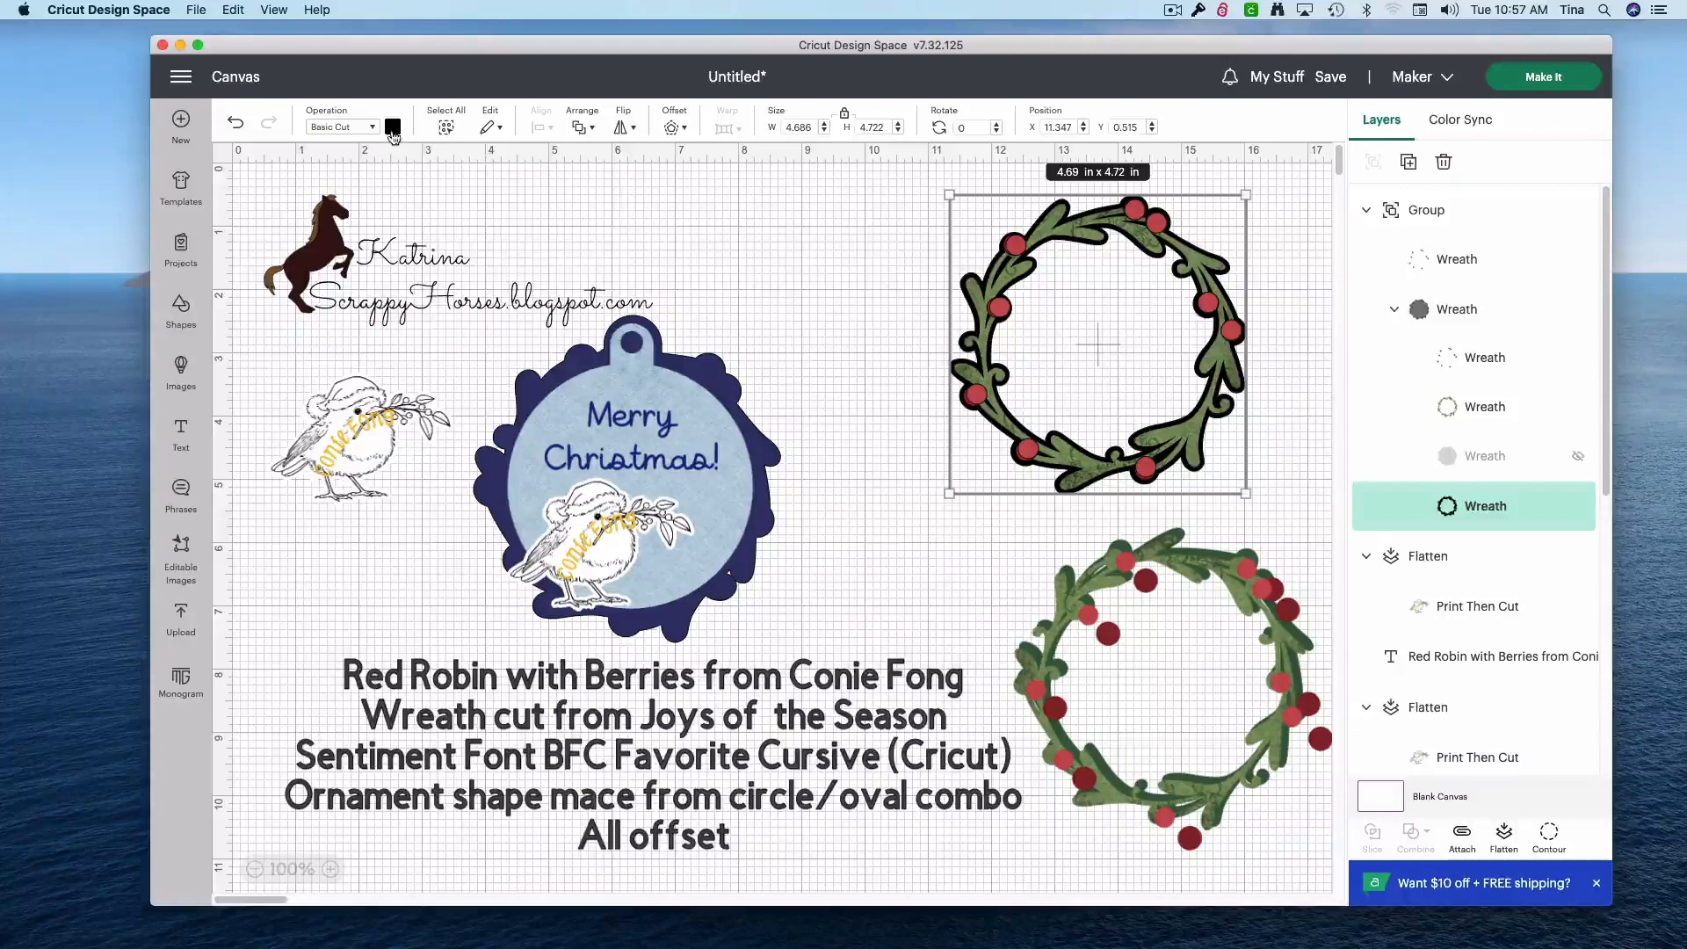
pyautogui.click(394, 128)
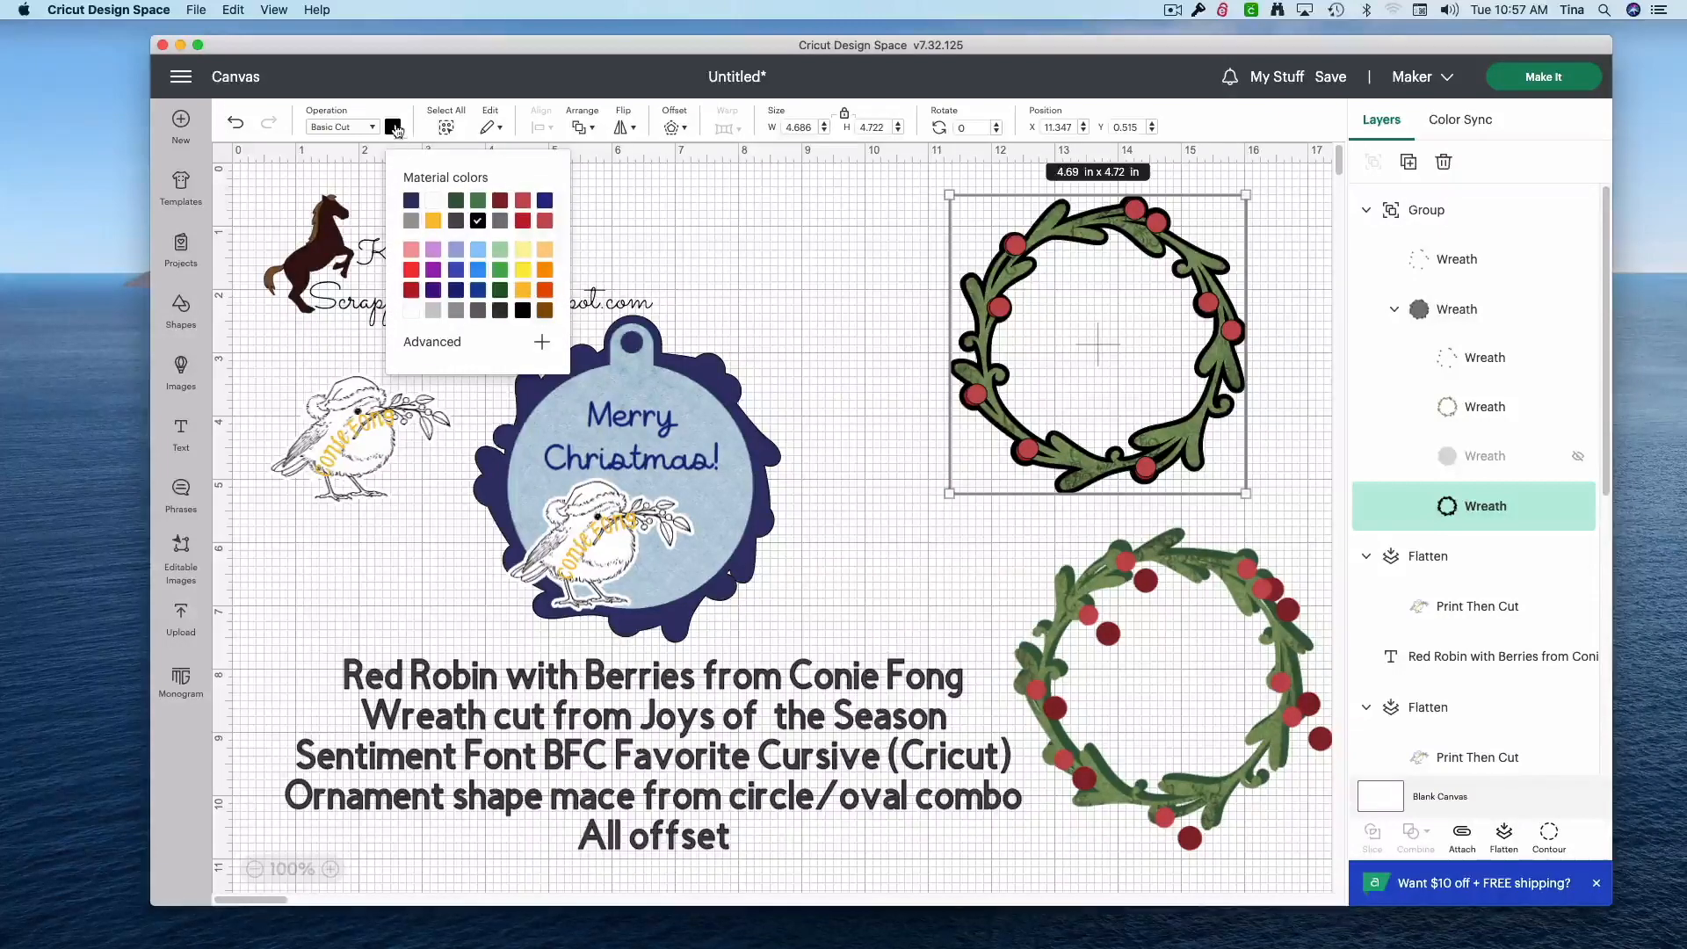
pyautogui.click(456, 201)
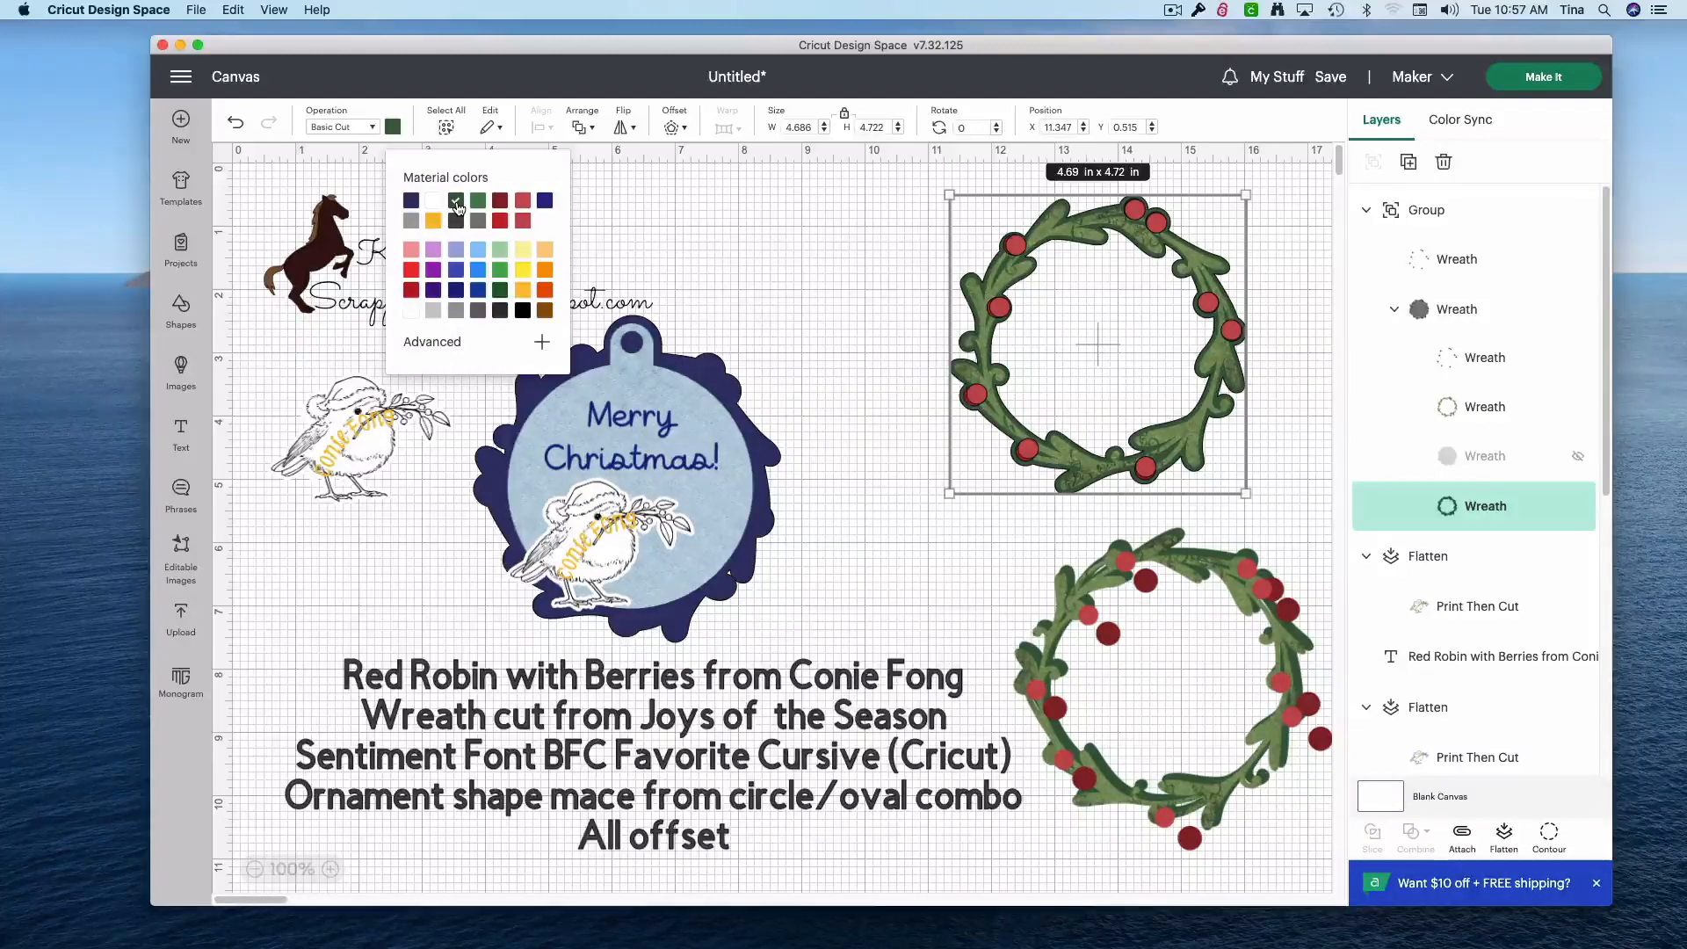
pyautogui.click(773, 463)
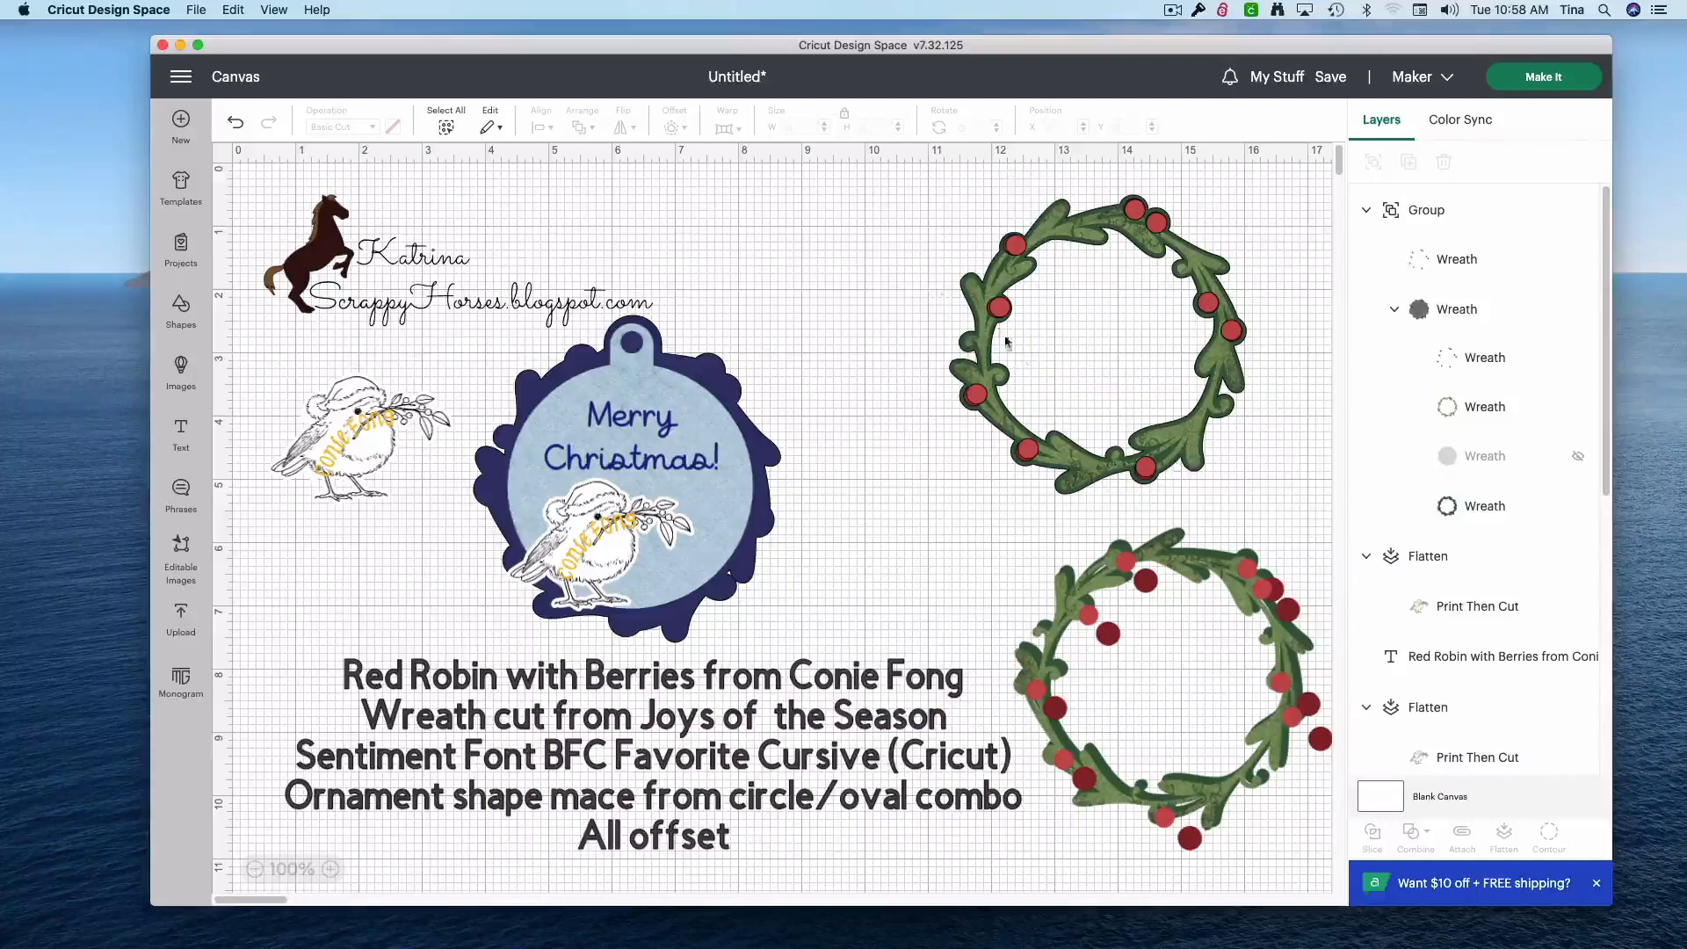
pyautogui.moveTo(876, 181); pyautogui.dragTo(1235, 446)
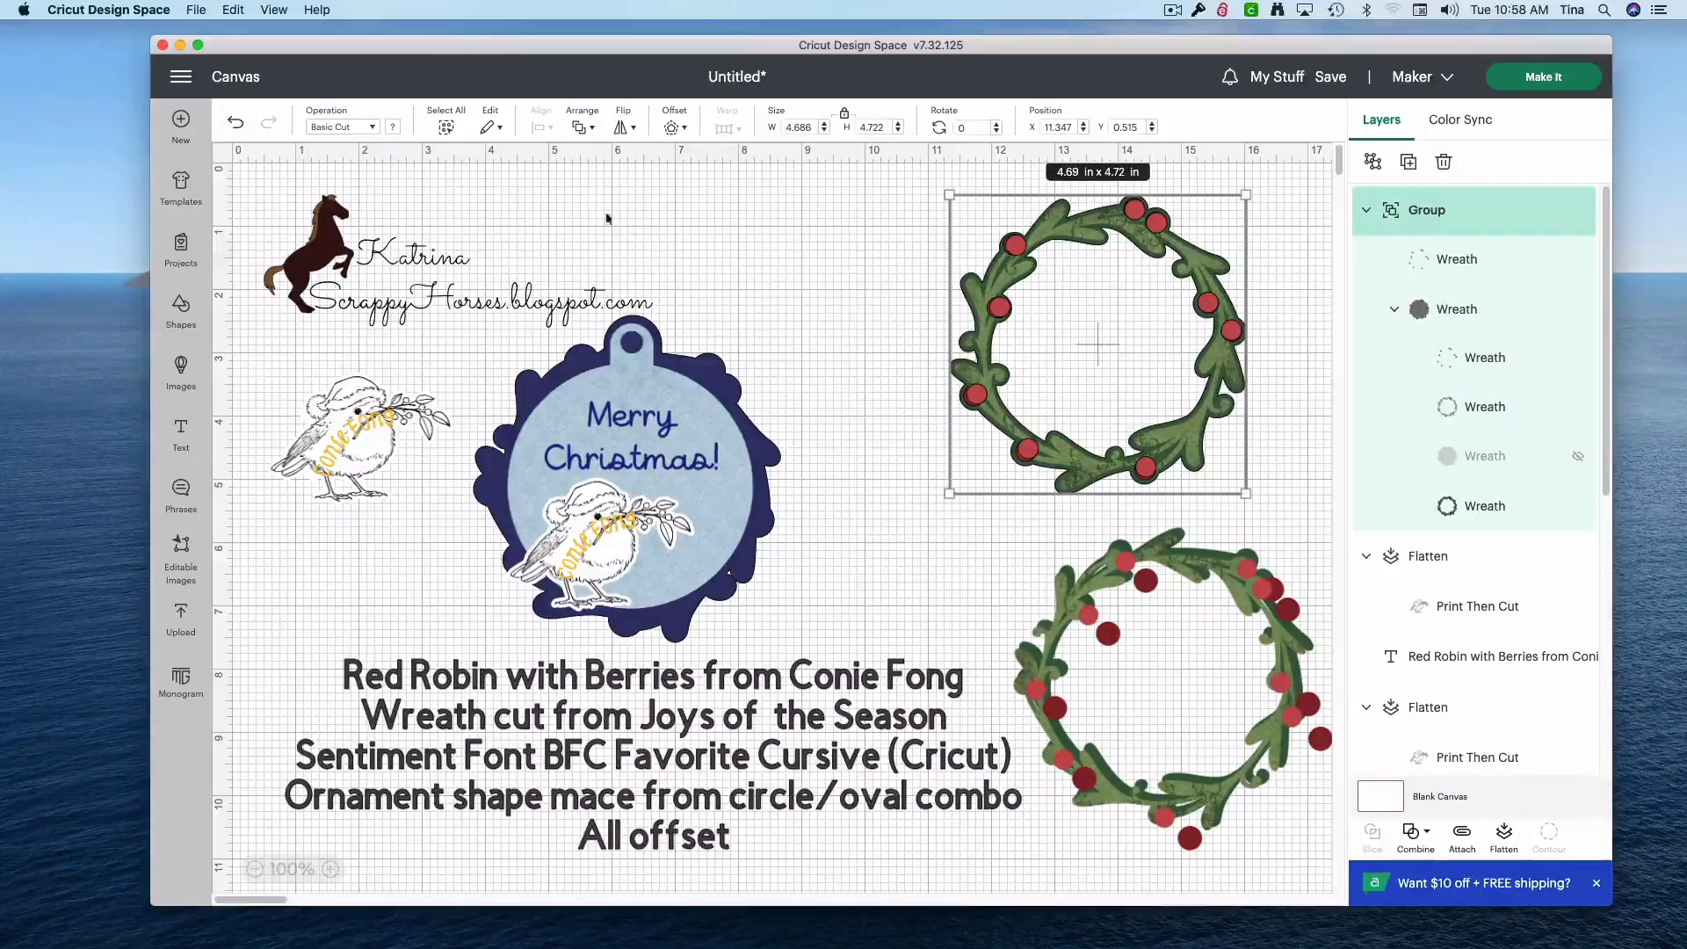
pyautogui.click(671, 129)
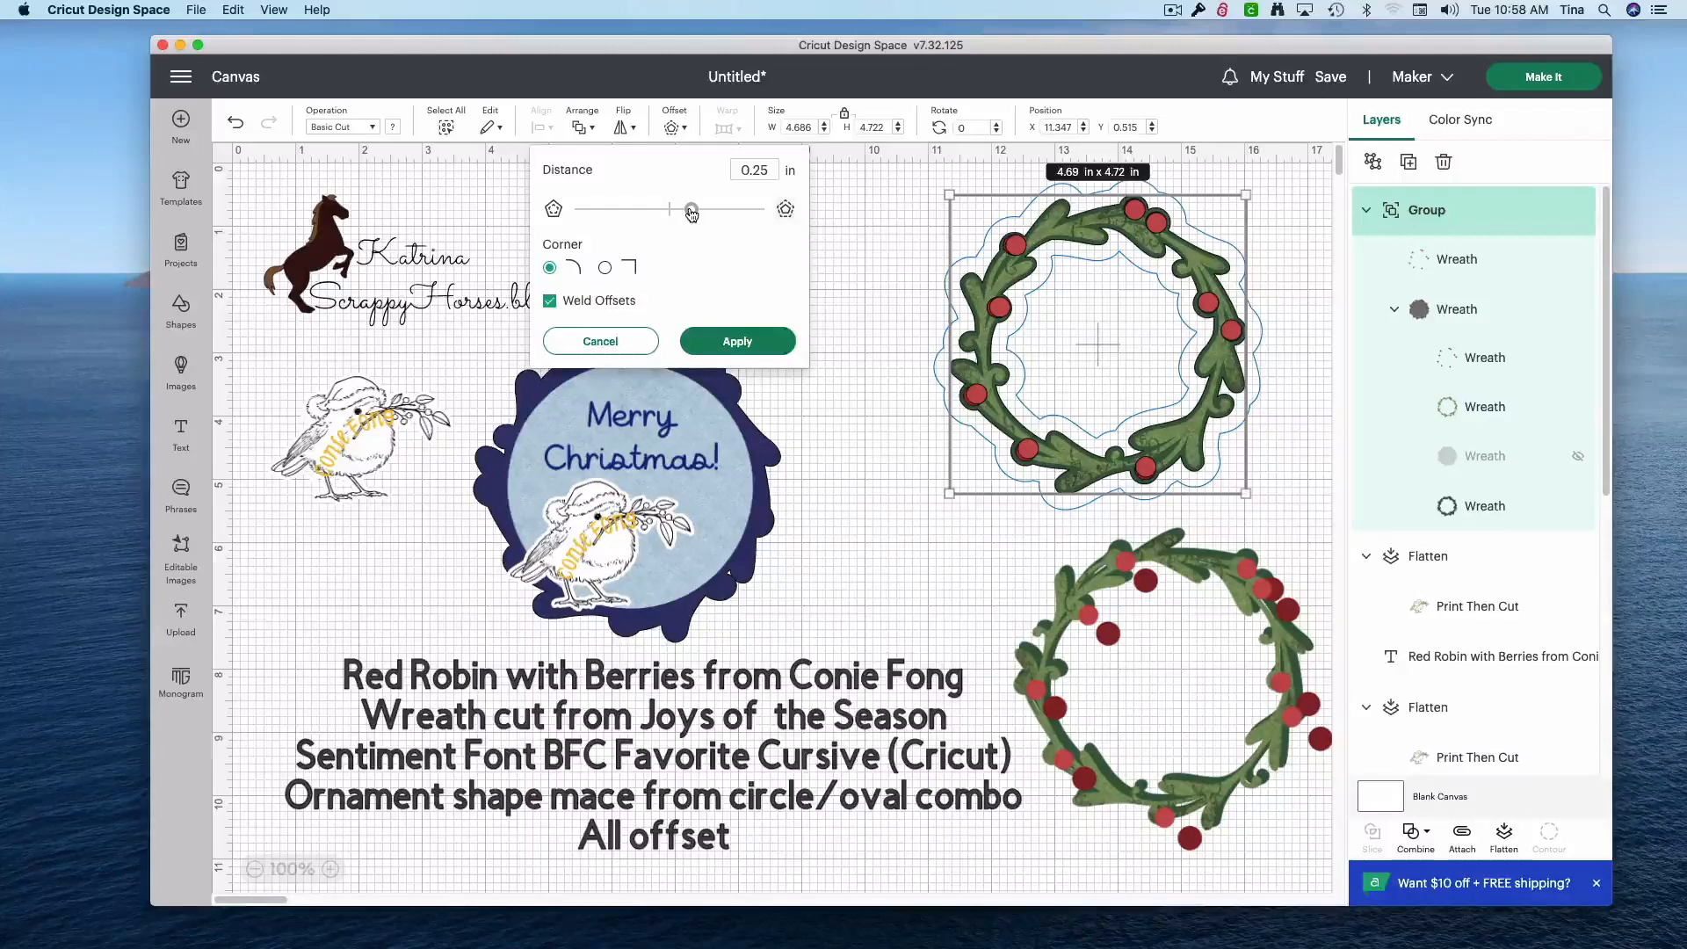
pyautogui.click(883, 332)
# - Move the enlarged wreath group toward the canvas edge to clear space and insert a pennant shape
pyautogui.moveTo(887, 310); pyautogui.dragTo(1178, 492)
pyautogui.moveTo(989, 402); pyautogui.dragTo(1098, 414)
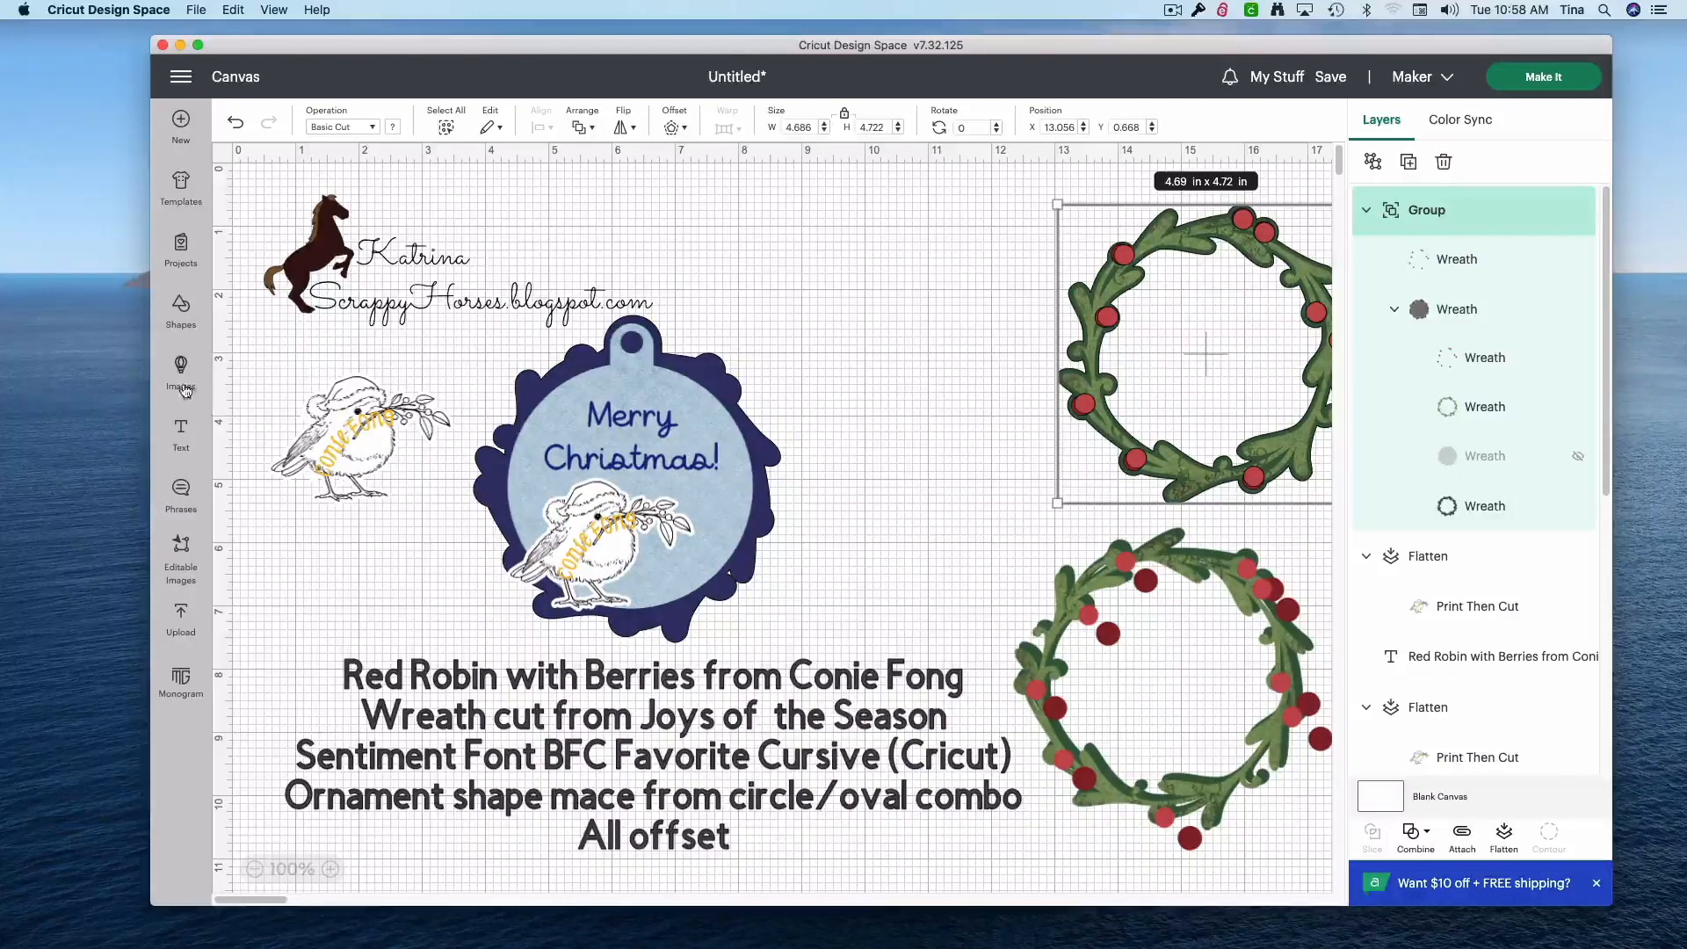
pyautogui.click(178, 322)
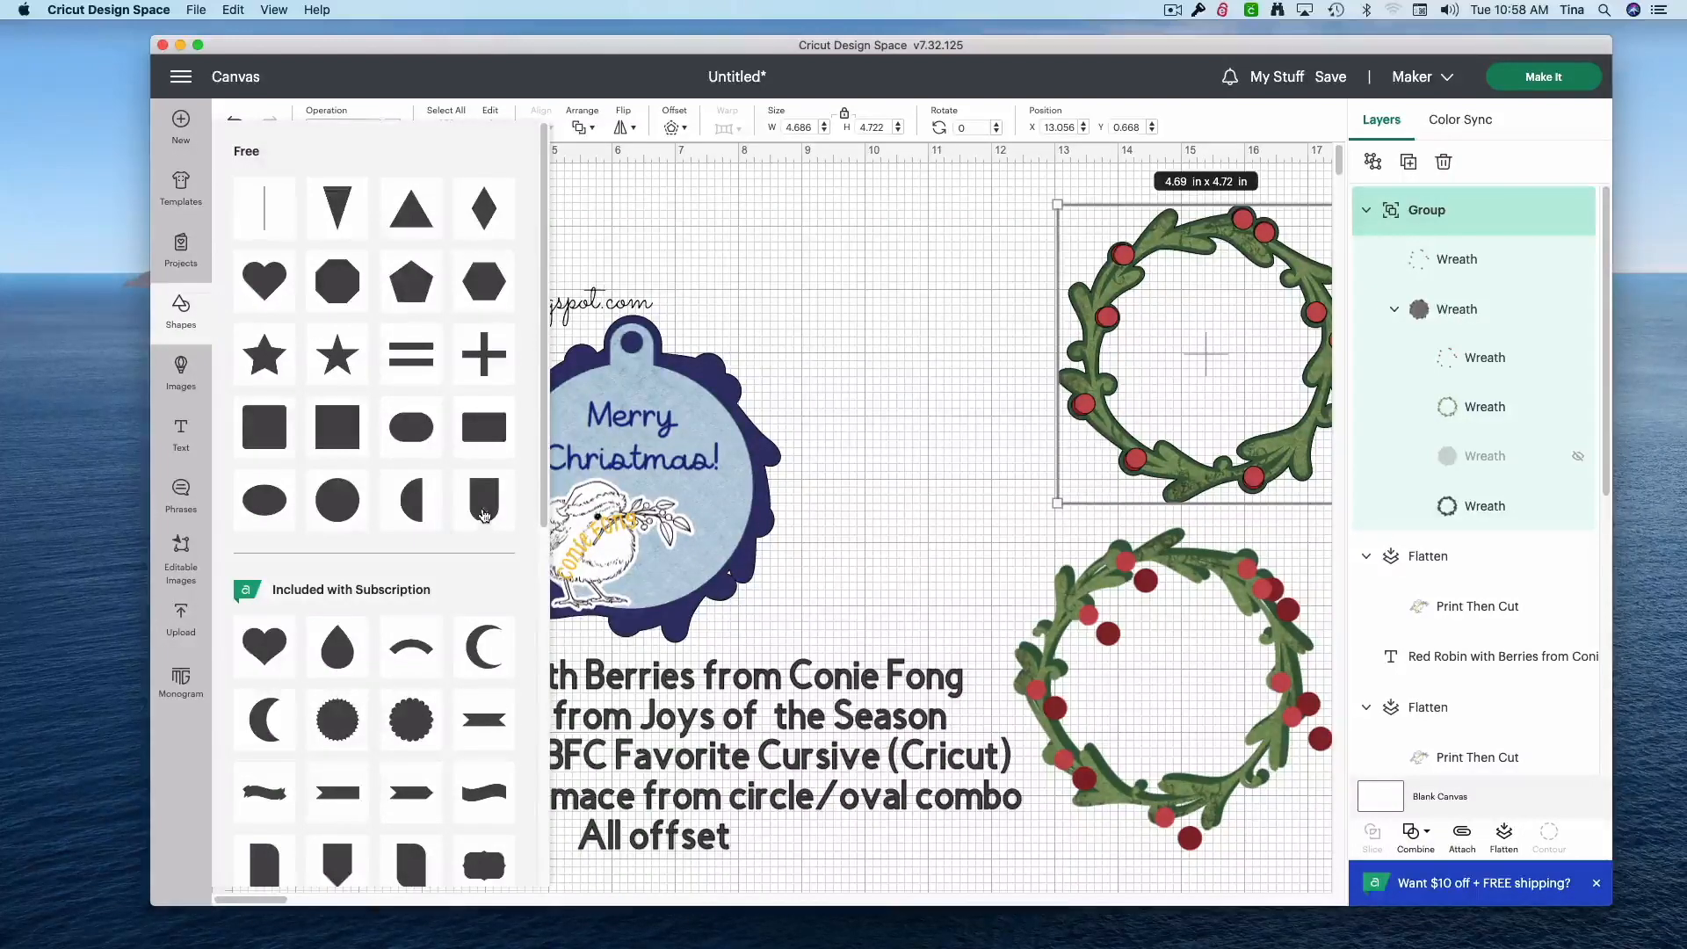
pyautogui.click(484, 510)
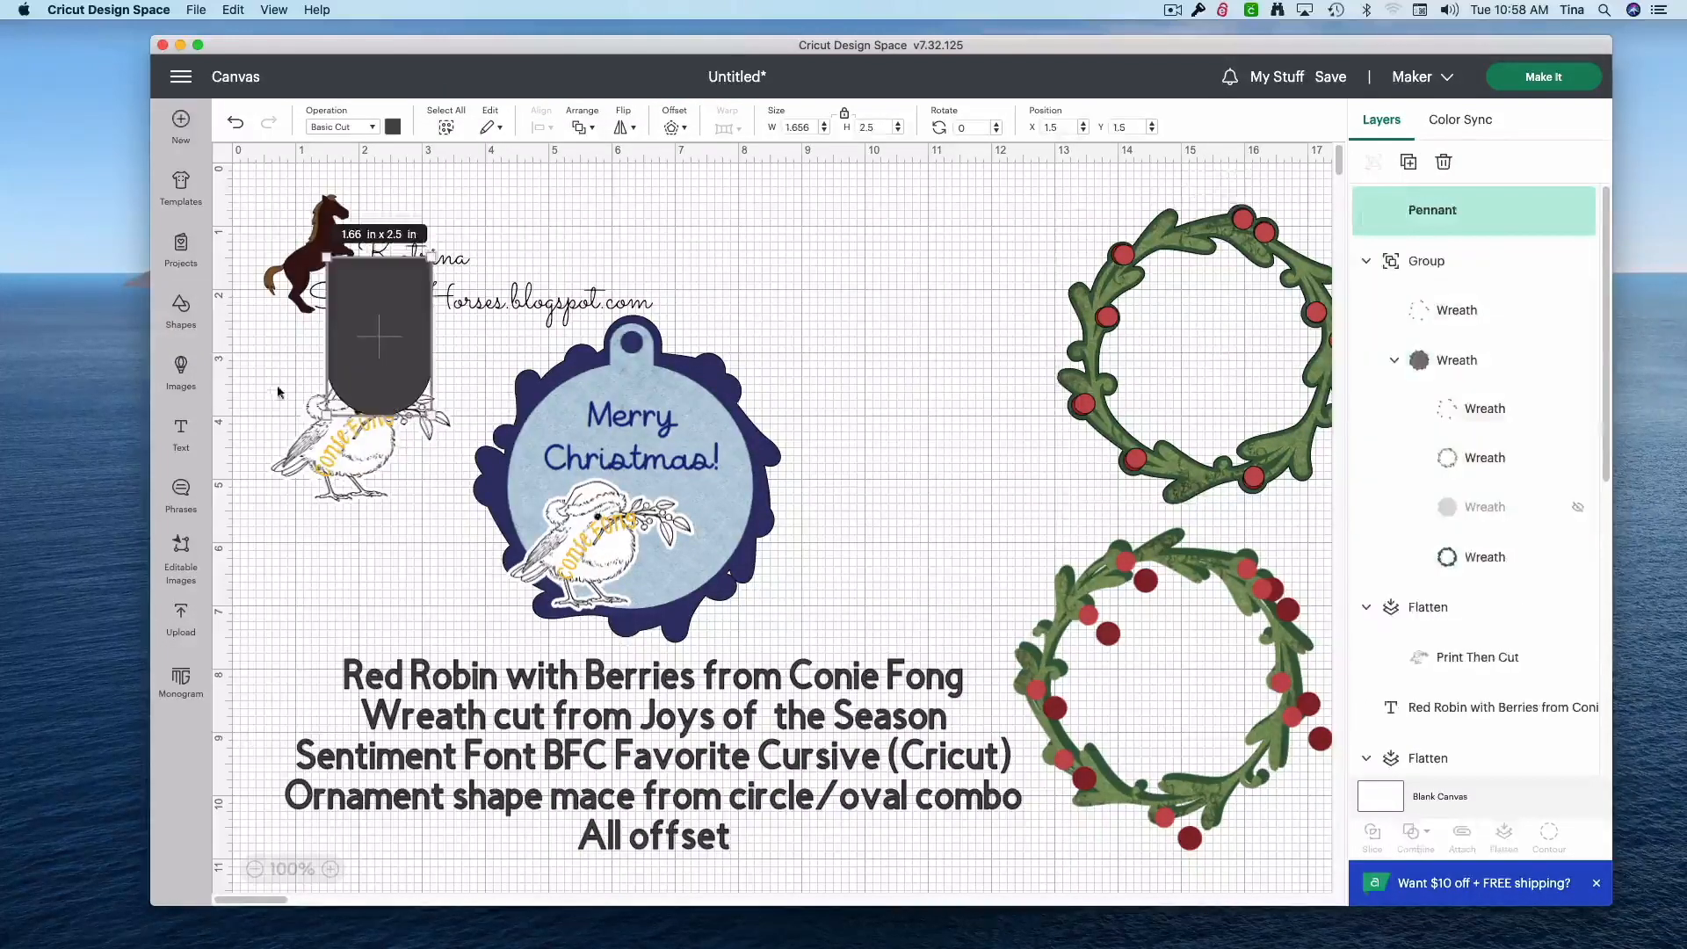
# - Insert a circle enlarged to about 3.72 in and place it in the cleared space between the ornament and the wreath
pyautogui.click(181, 325)
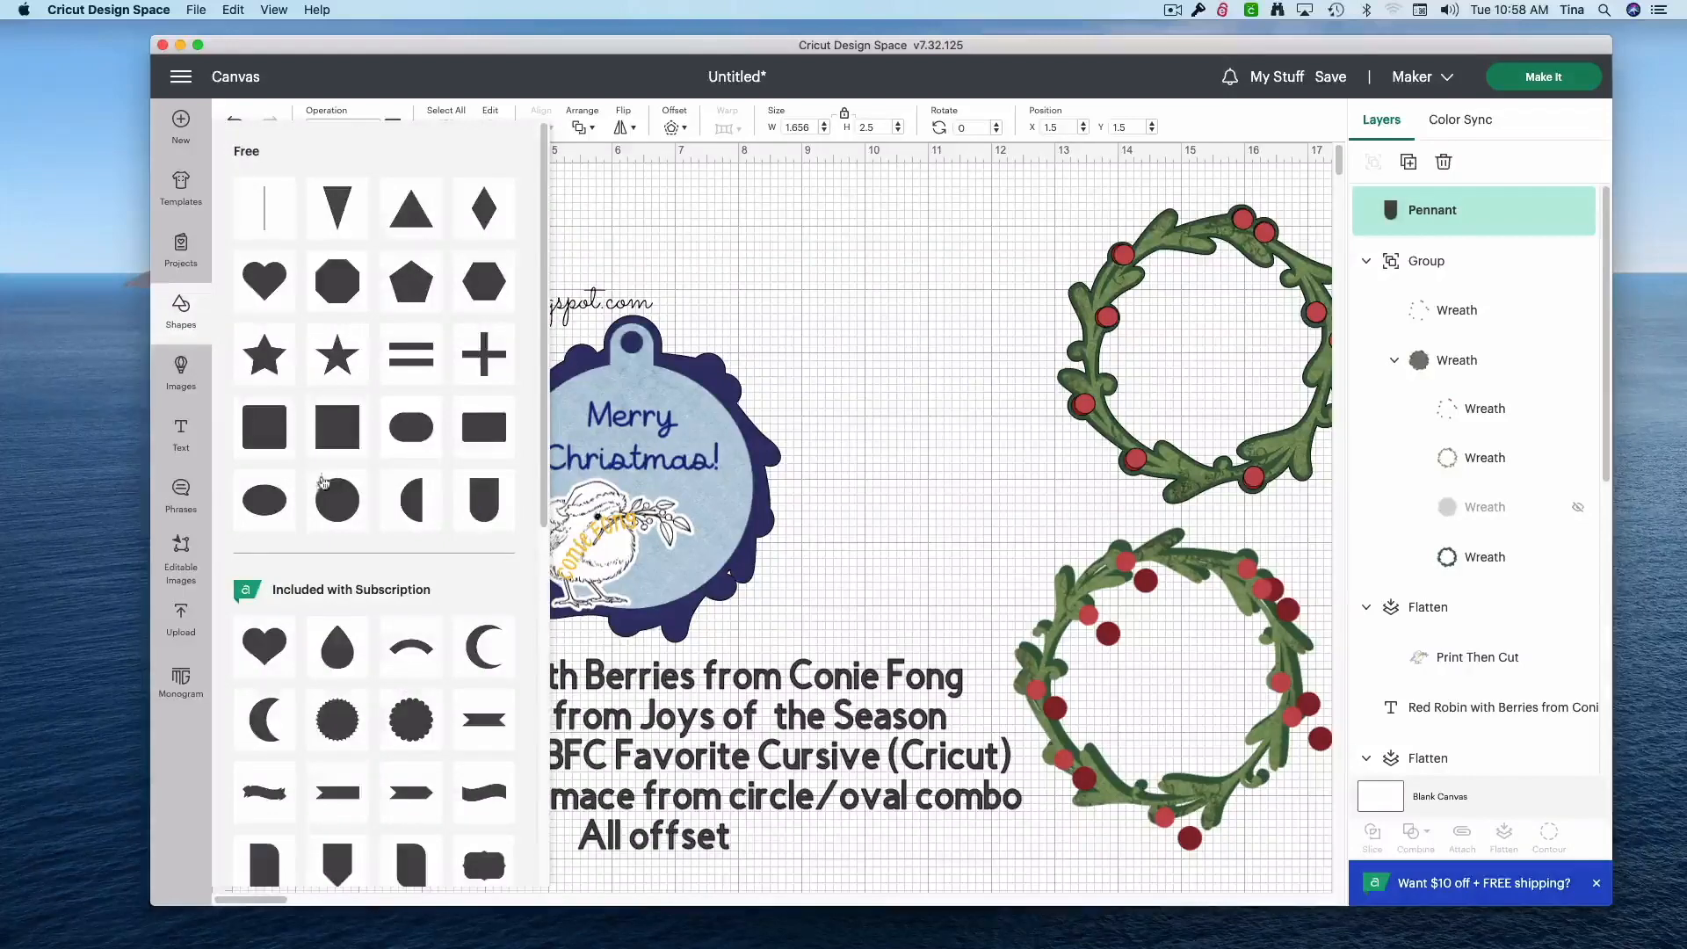
pyautogui.click(331, 502)
pyautogui.moveTo(410, 369); pyautogui.dragTo(566, 464)
pyautogui.moveTo(643, 513); pyautogui.dragTo(749, 620)
pyautogui.moveTo(668, 553); pyautogui.dragTo(1246, 400)
pyautogui.moveTo(1059, 192); pyautogui.dragTo(1133, 431)
pyautogui.moveTo(1203, 490); pyautogui.dragTo(1179, 457)
pyautogui.click(1133, 411)
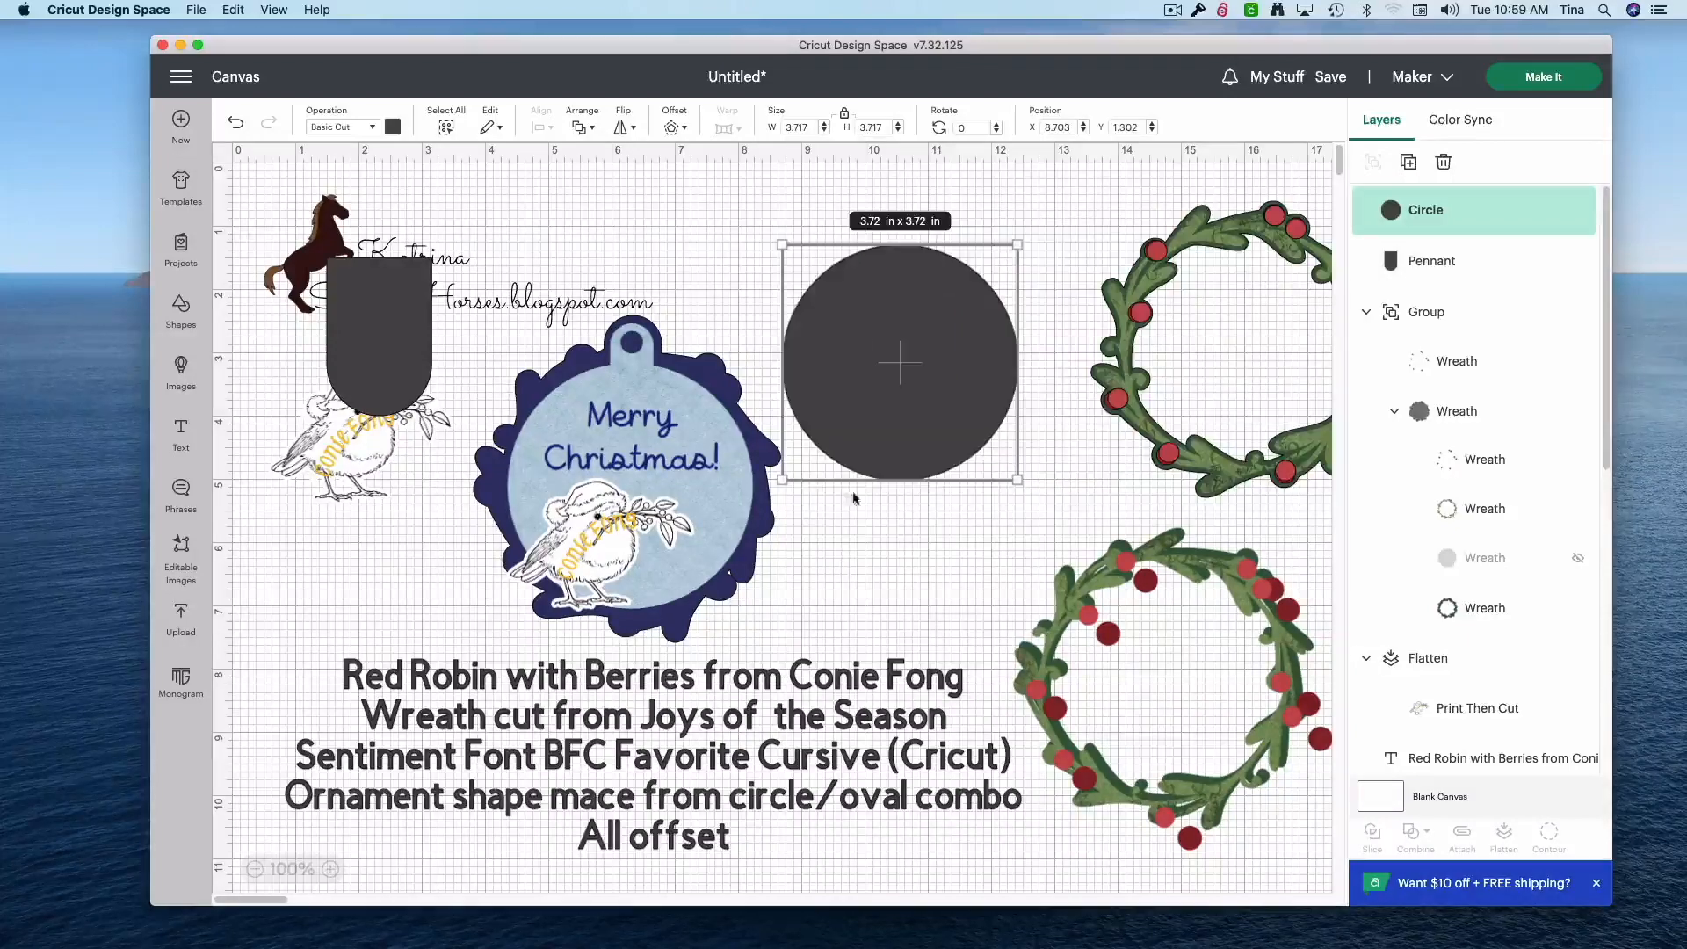
# - Make a hanging tab from the pennant, about 0.8 x 1.21 in and flipped vertically, overlapping the circle's upper edge
pyautogui.moveTo(378, 369); pyautogui.dragTo(715, 303)
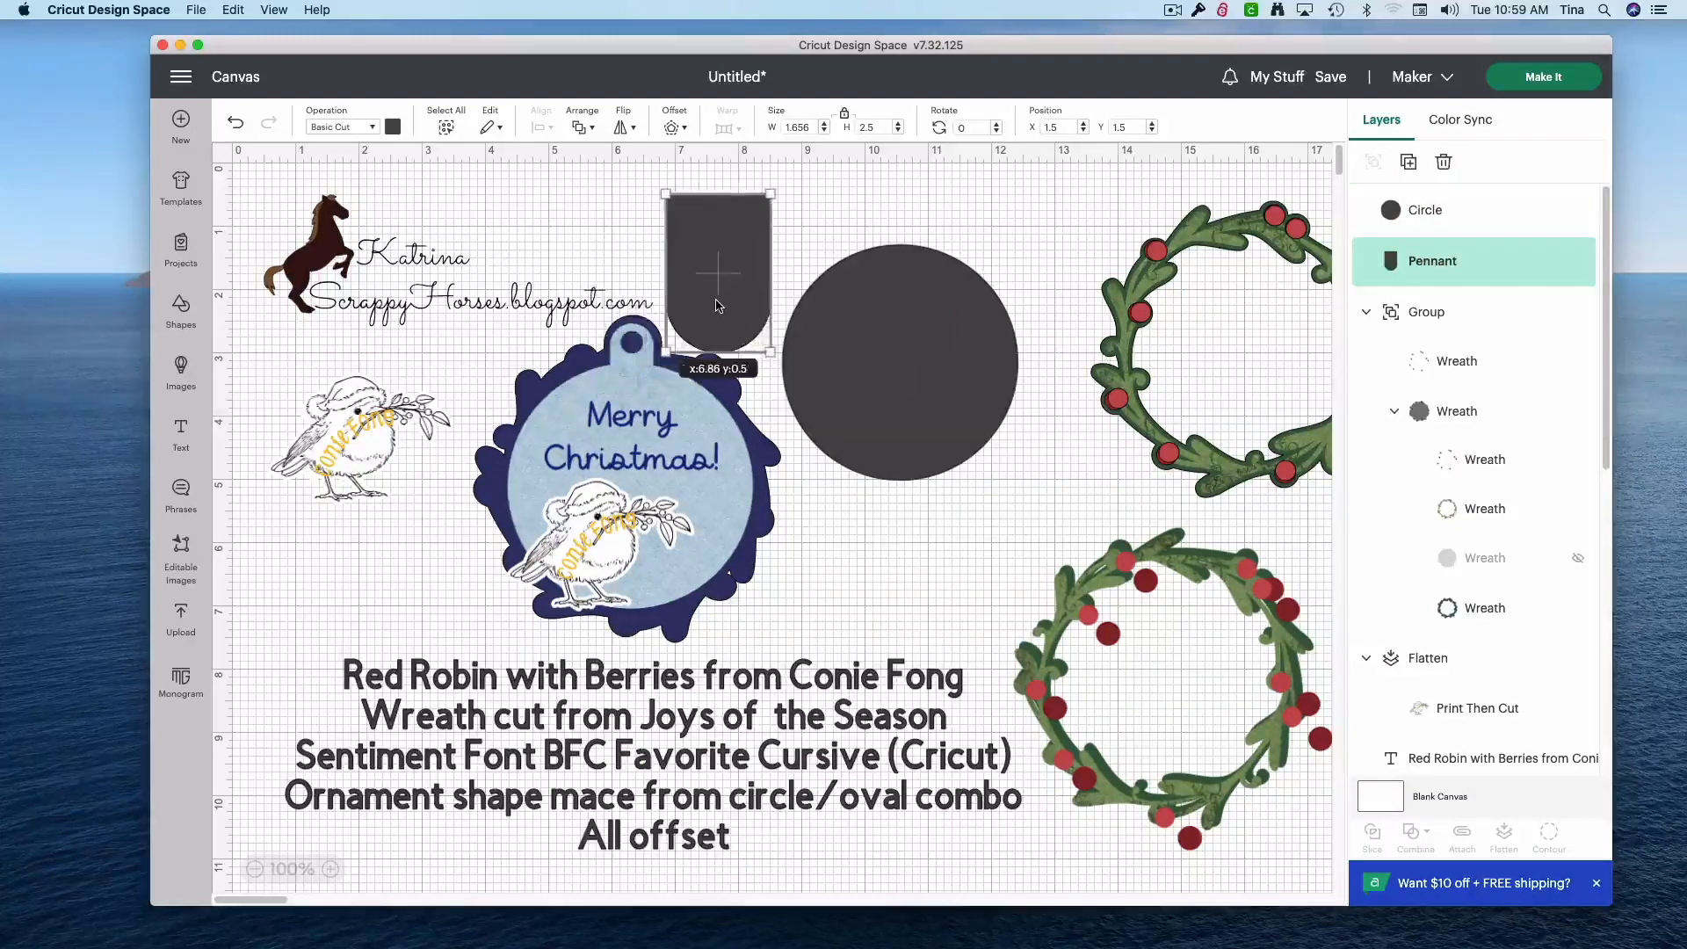
pyautogui.moveTo(770, 353); pyautogui.dragTo(715, 269)
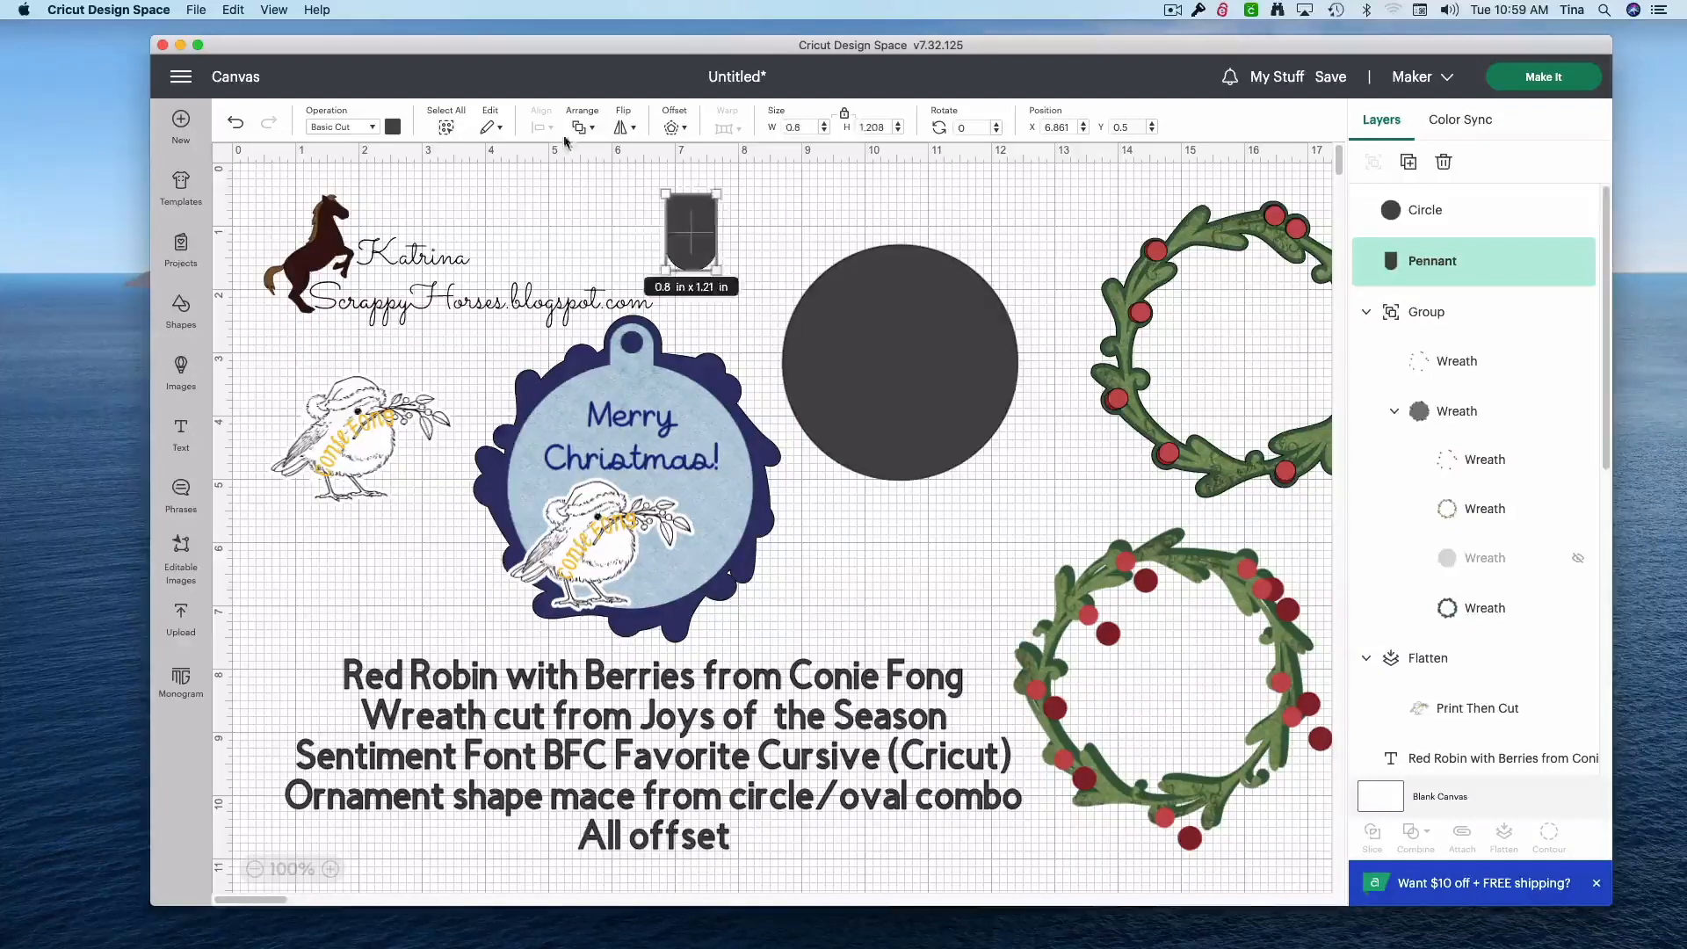
pyautogui.click(631, 132)
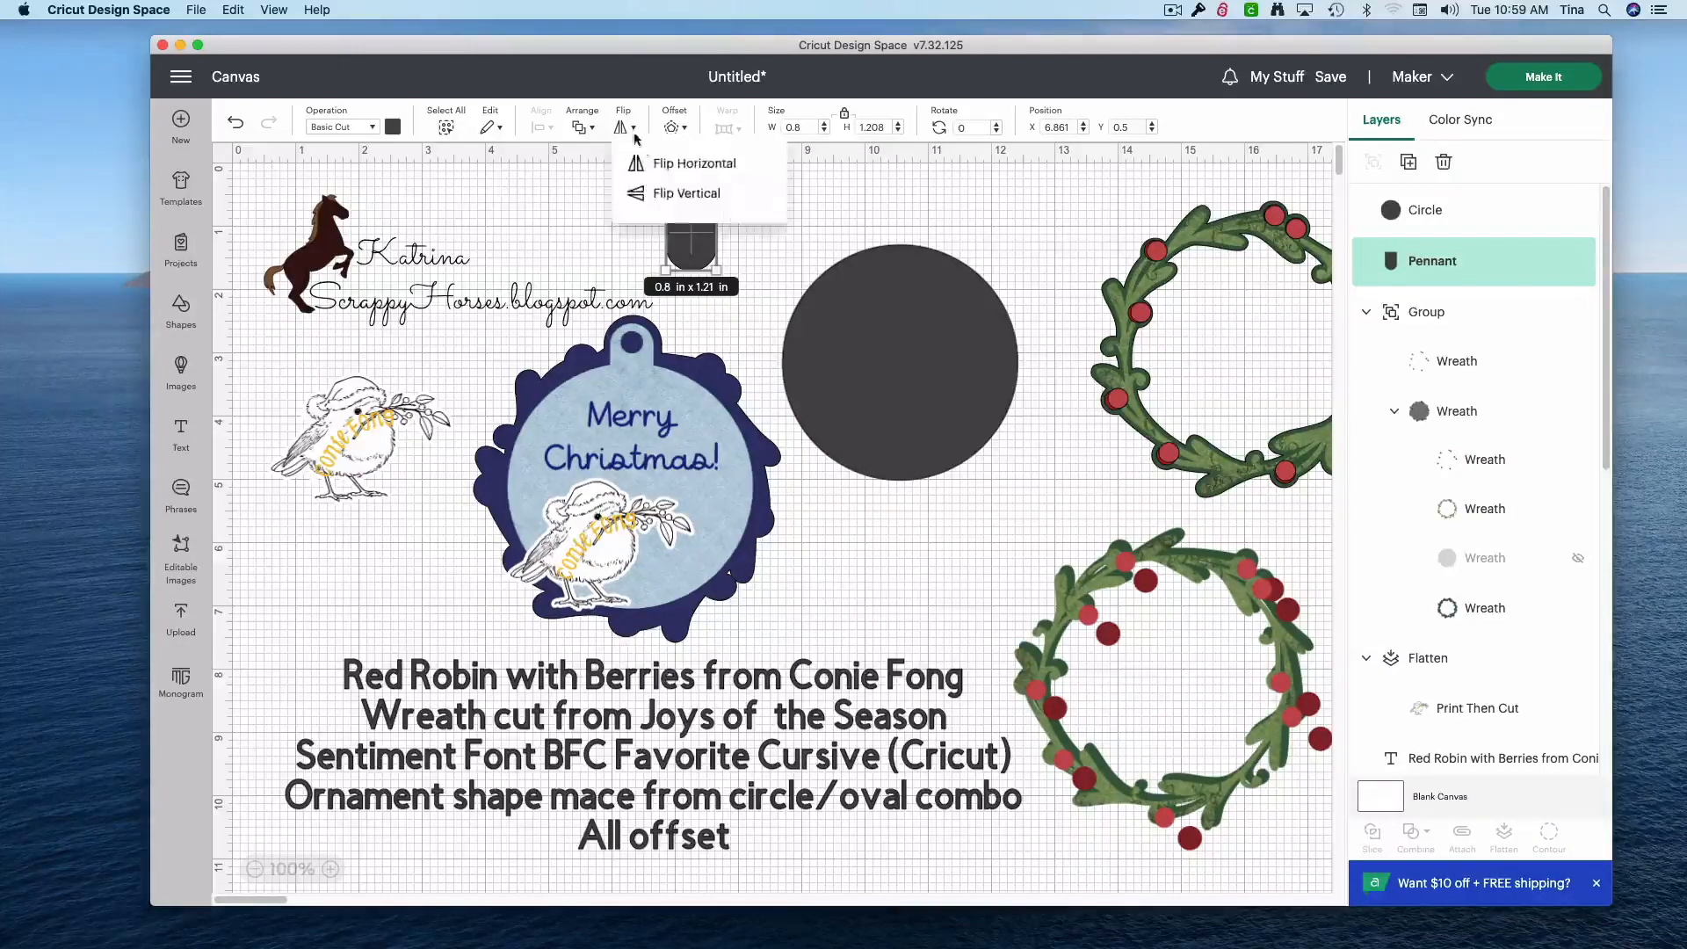
pyautogui.click(664, 184)
pyautogui.moveTo(702, 253); pyautogui.dragTo(906, 267)
pyautogui.click(765, 237)
# - Center the circle and pennant horizontally on each other and weld them into one ornament shape
pyautogui.moveTo(1039, 207); pyautogui.dragTo(845, 290)
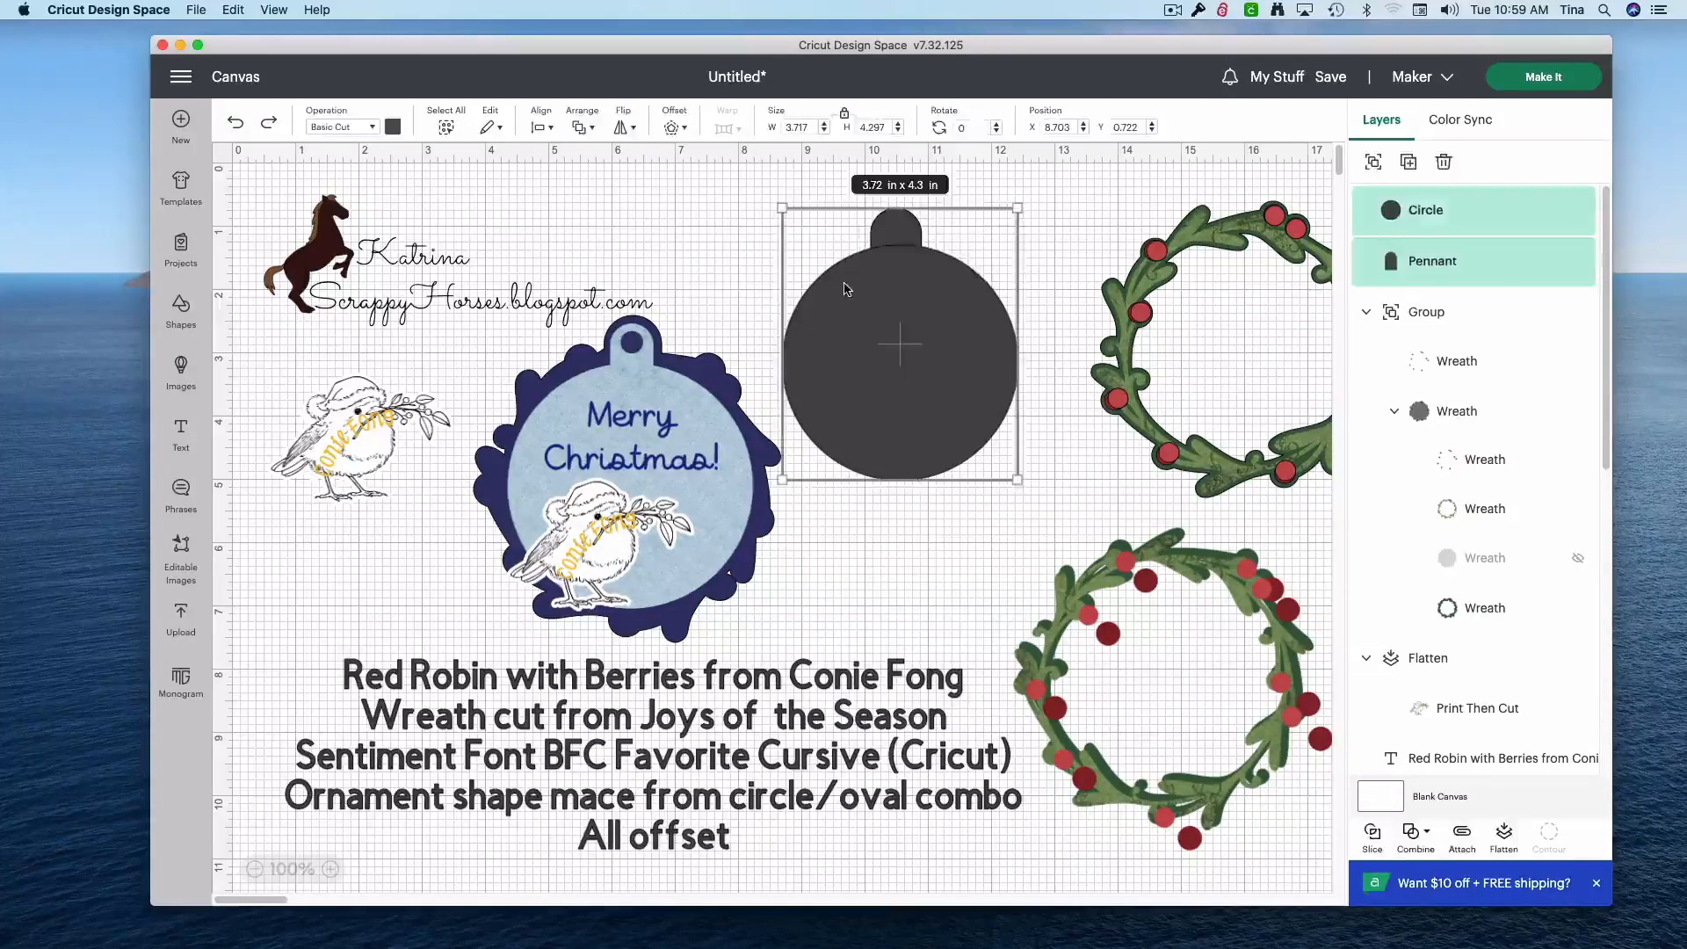
pyautogui.click(538, 127)
pyautogui.click(626, 223)
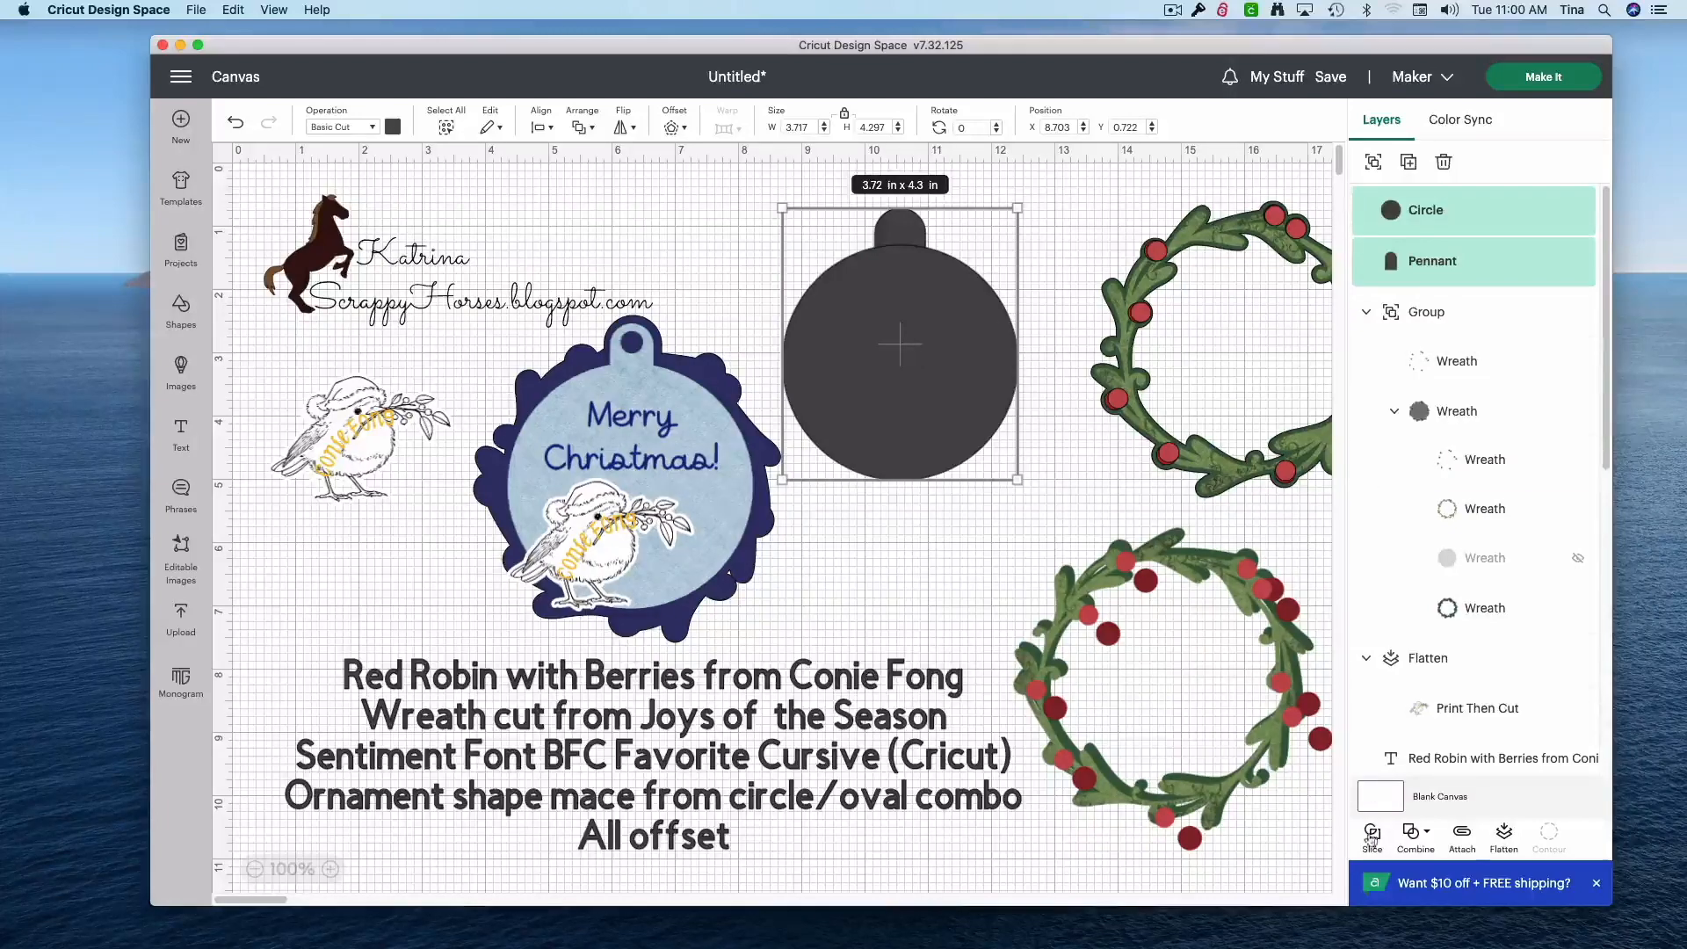
pyautogui.click(1413, 839)
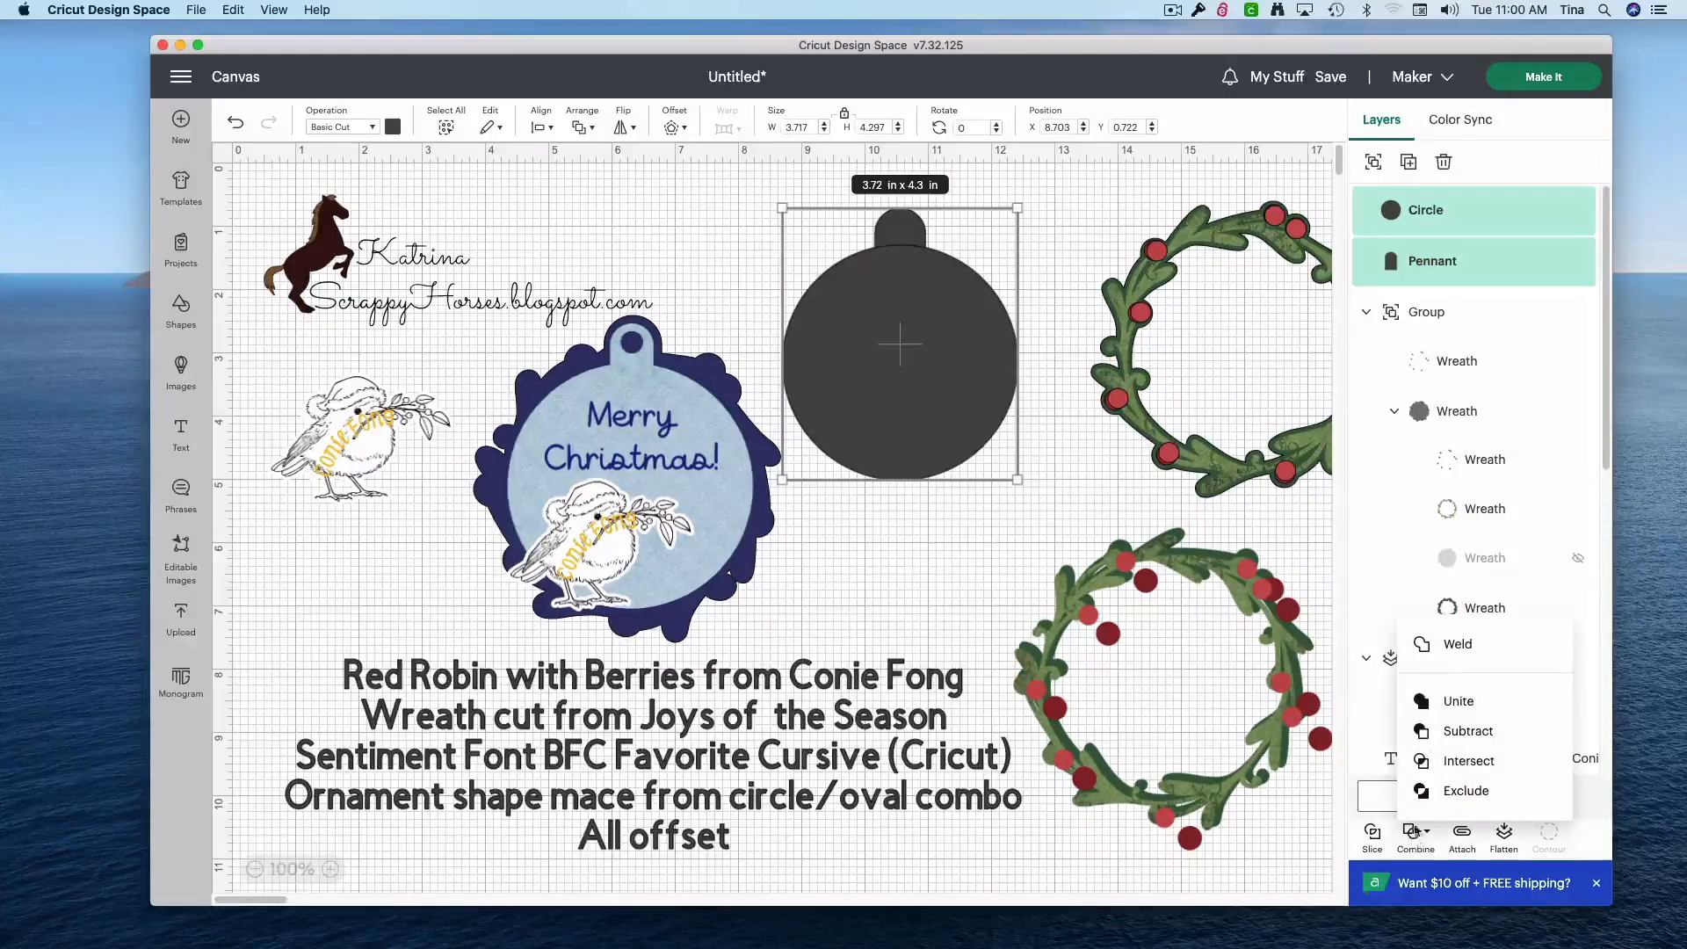
pyautogui.click(1439, 647)
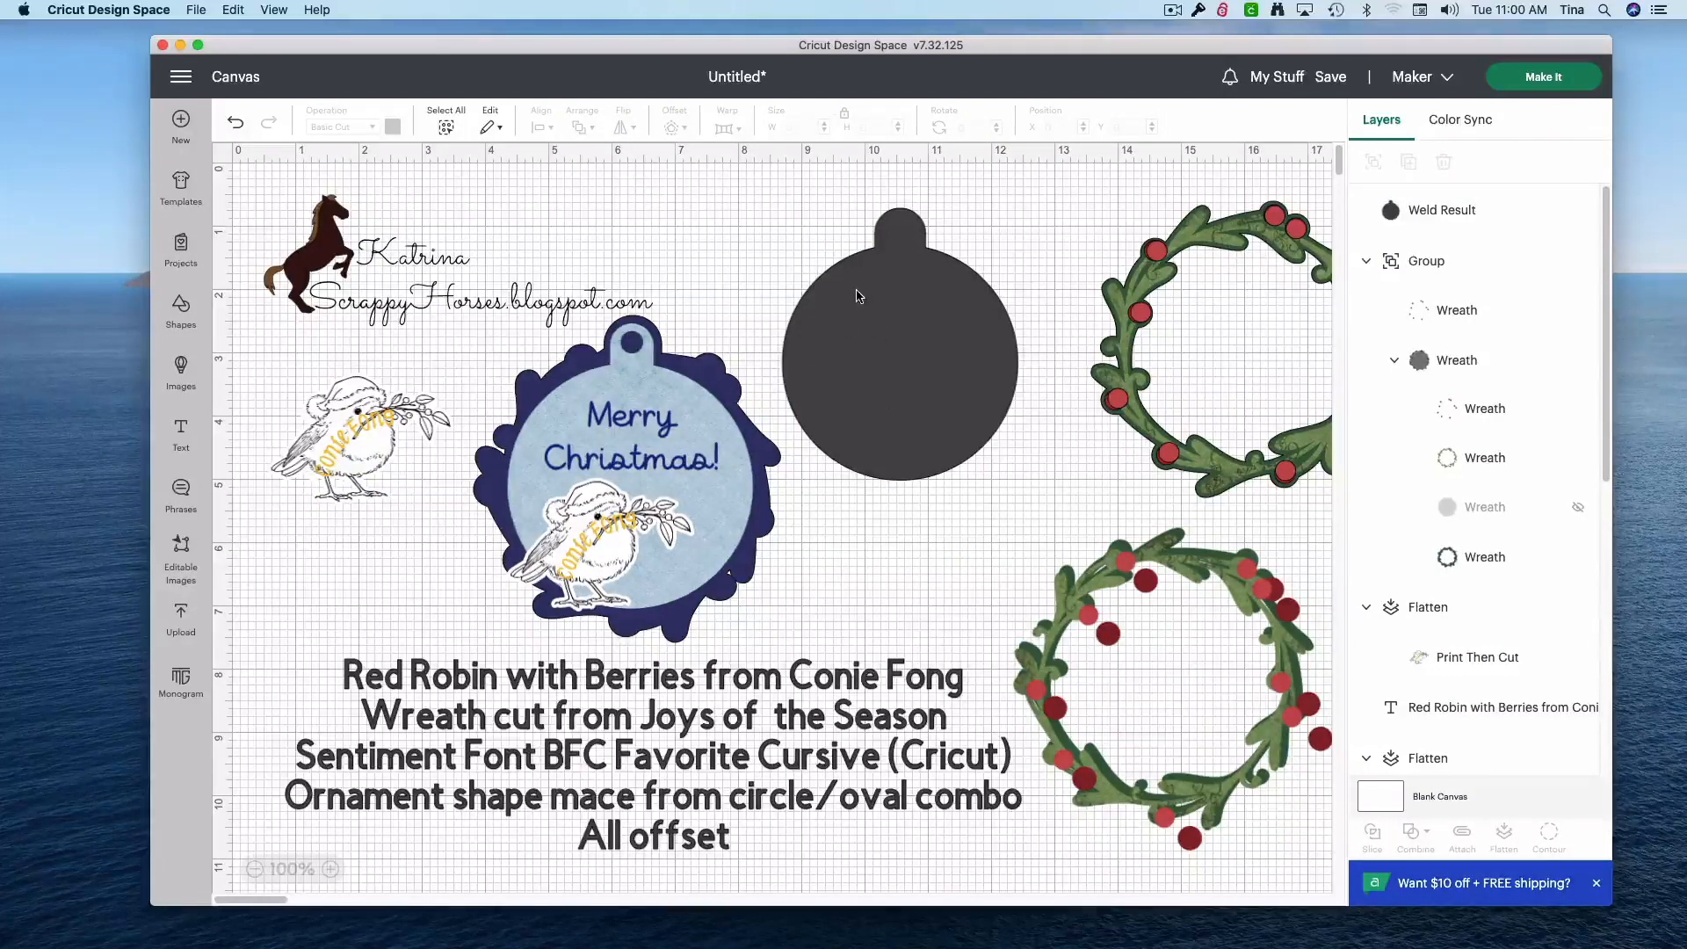
# - Insert a white circle about 0.43 in across on the ornament's hanging tab to mark the hole
pyautogui.click(183, 316)
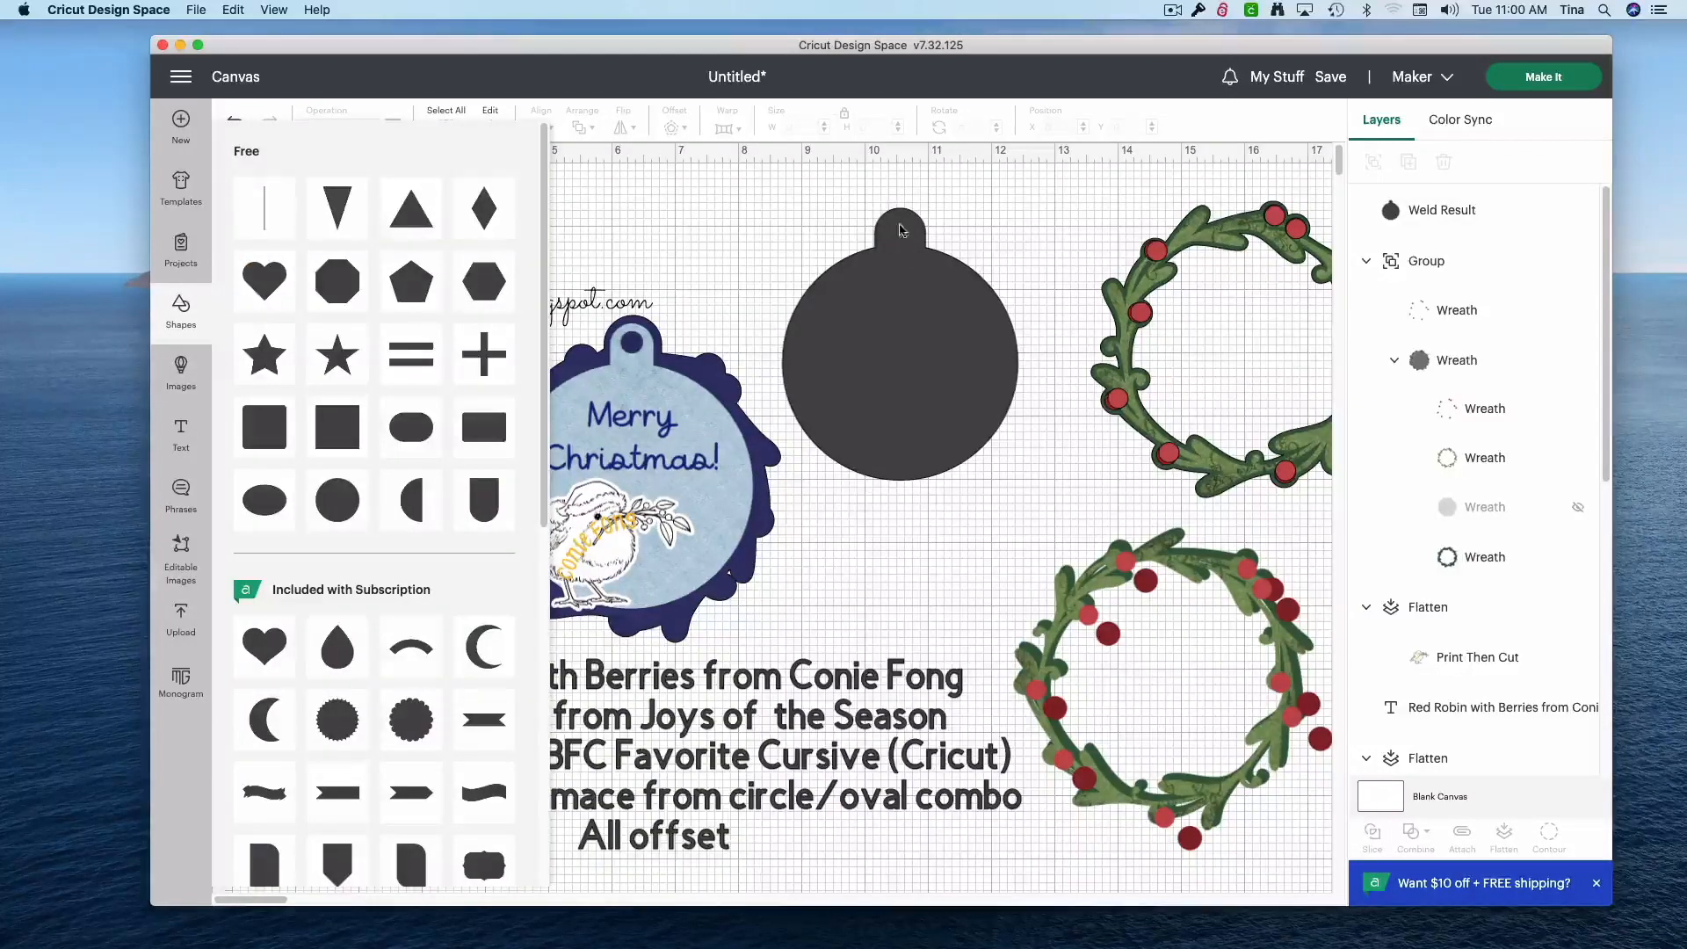
pyautogui.click(328, 511)
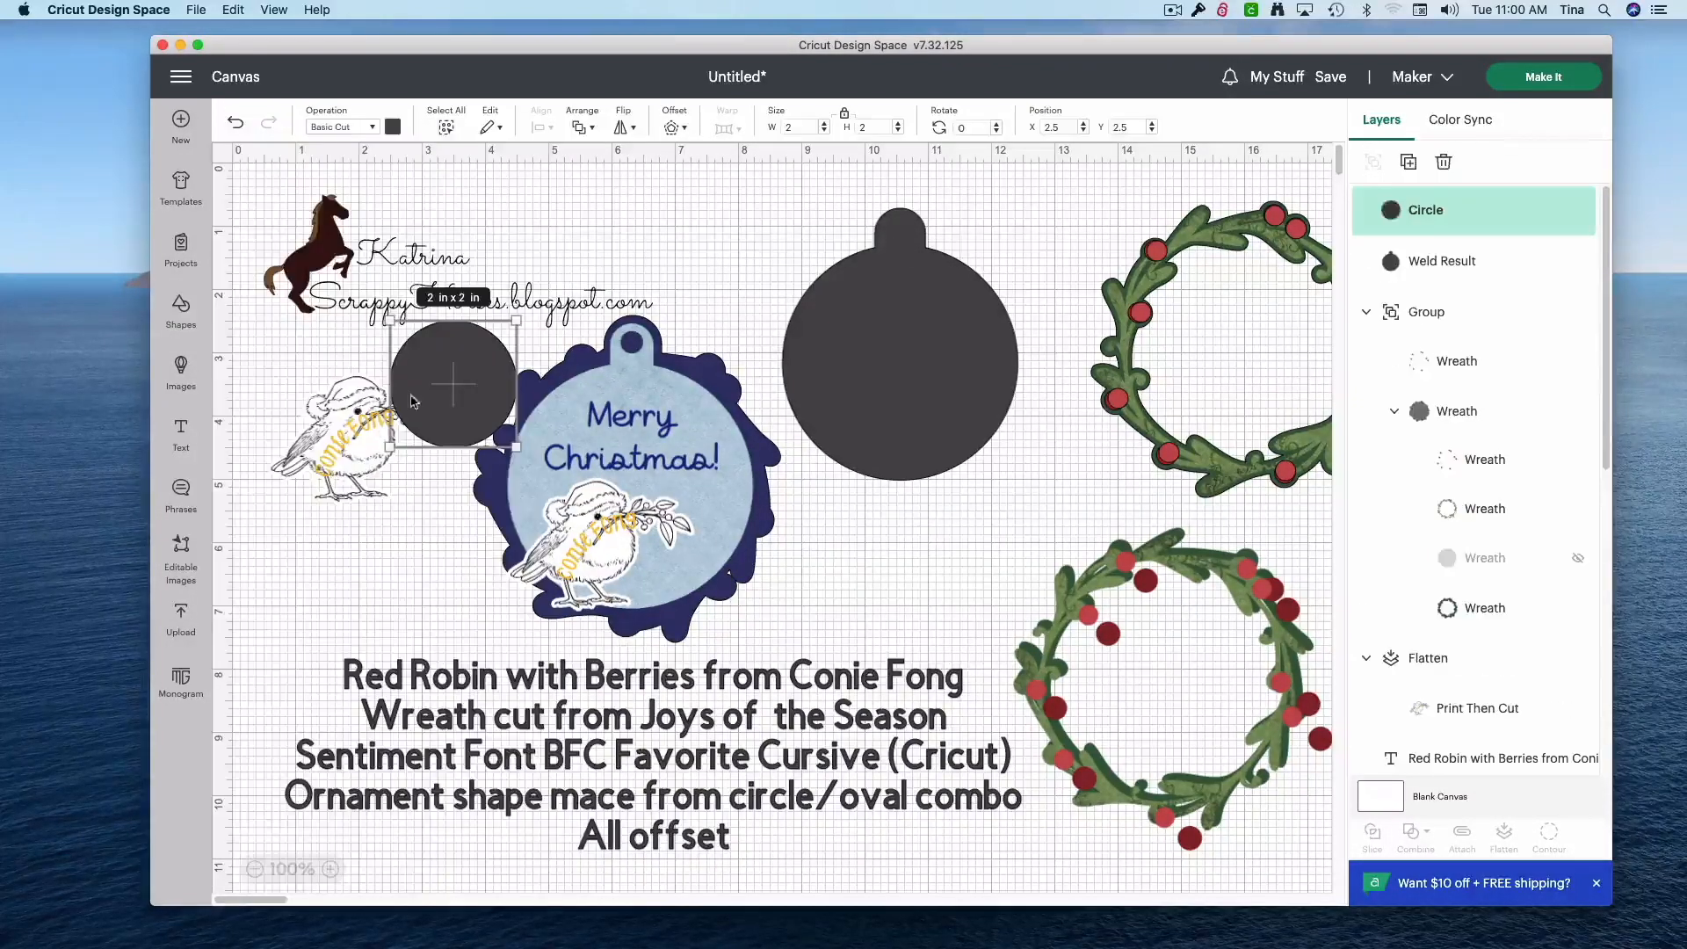
pyautogui.moveTo(518, 448); pyautogui.dragTo(906, 234)
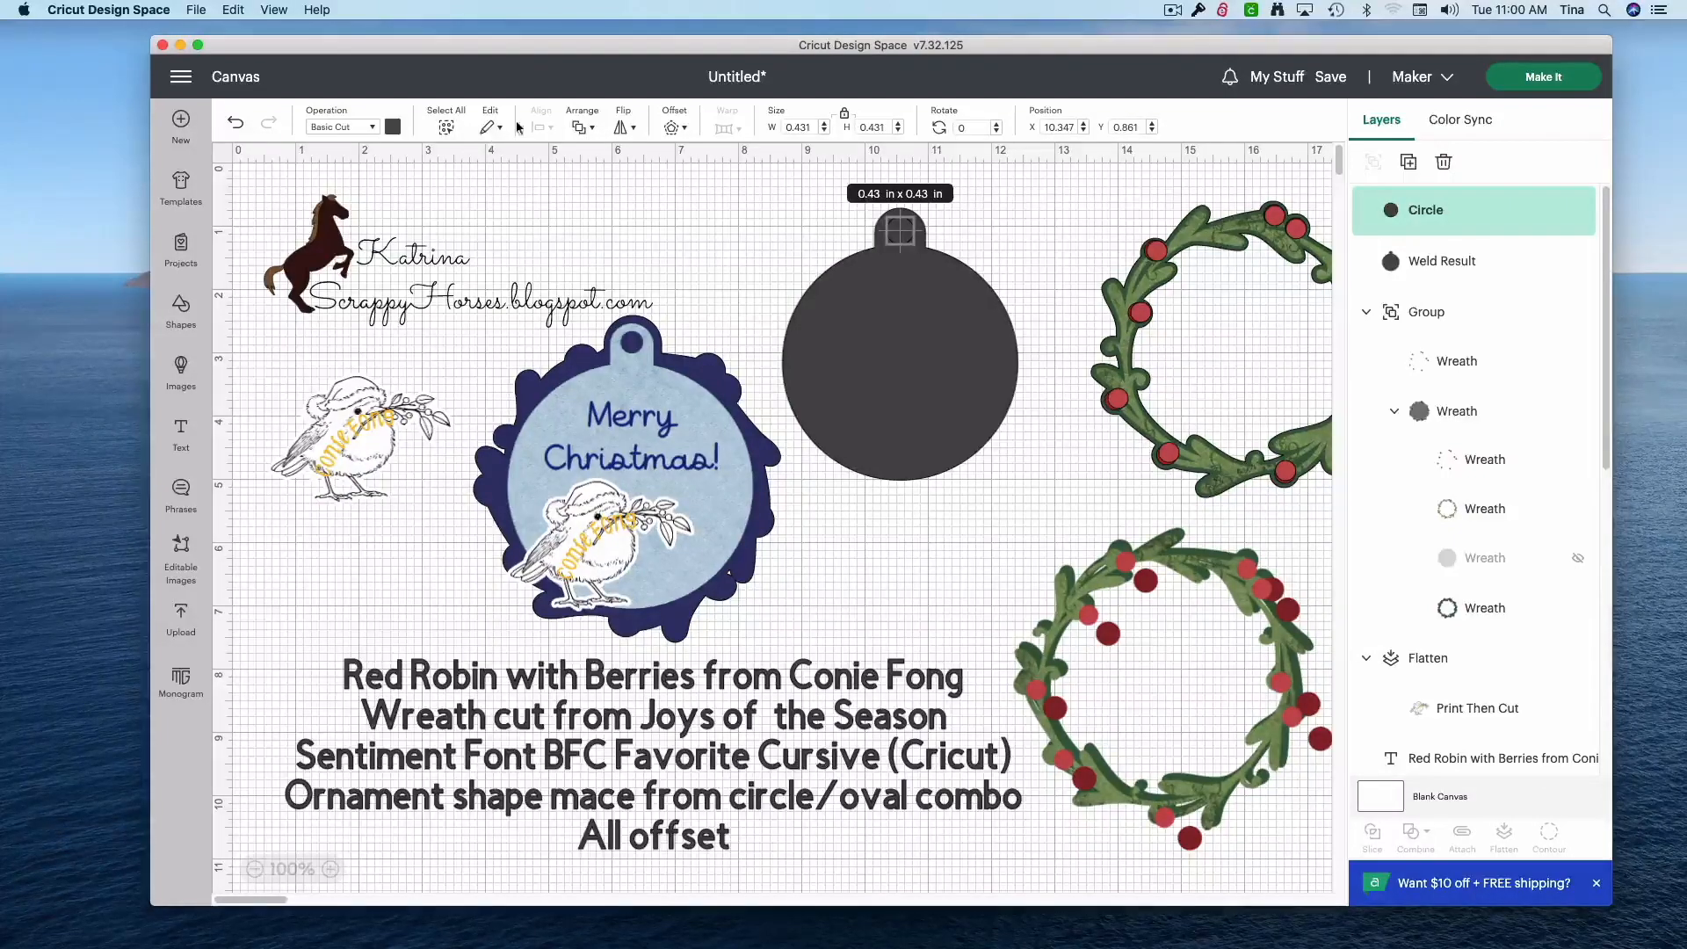
pyautogui.click(393, 127)
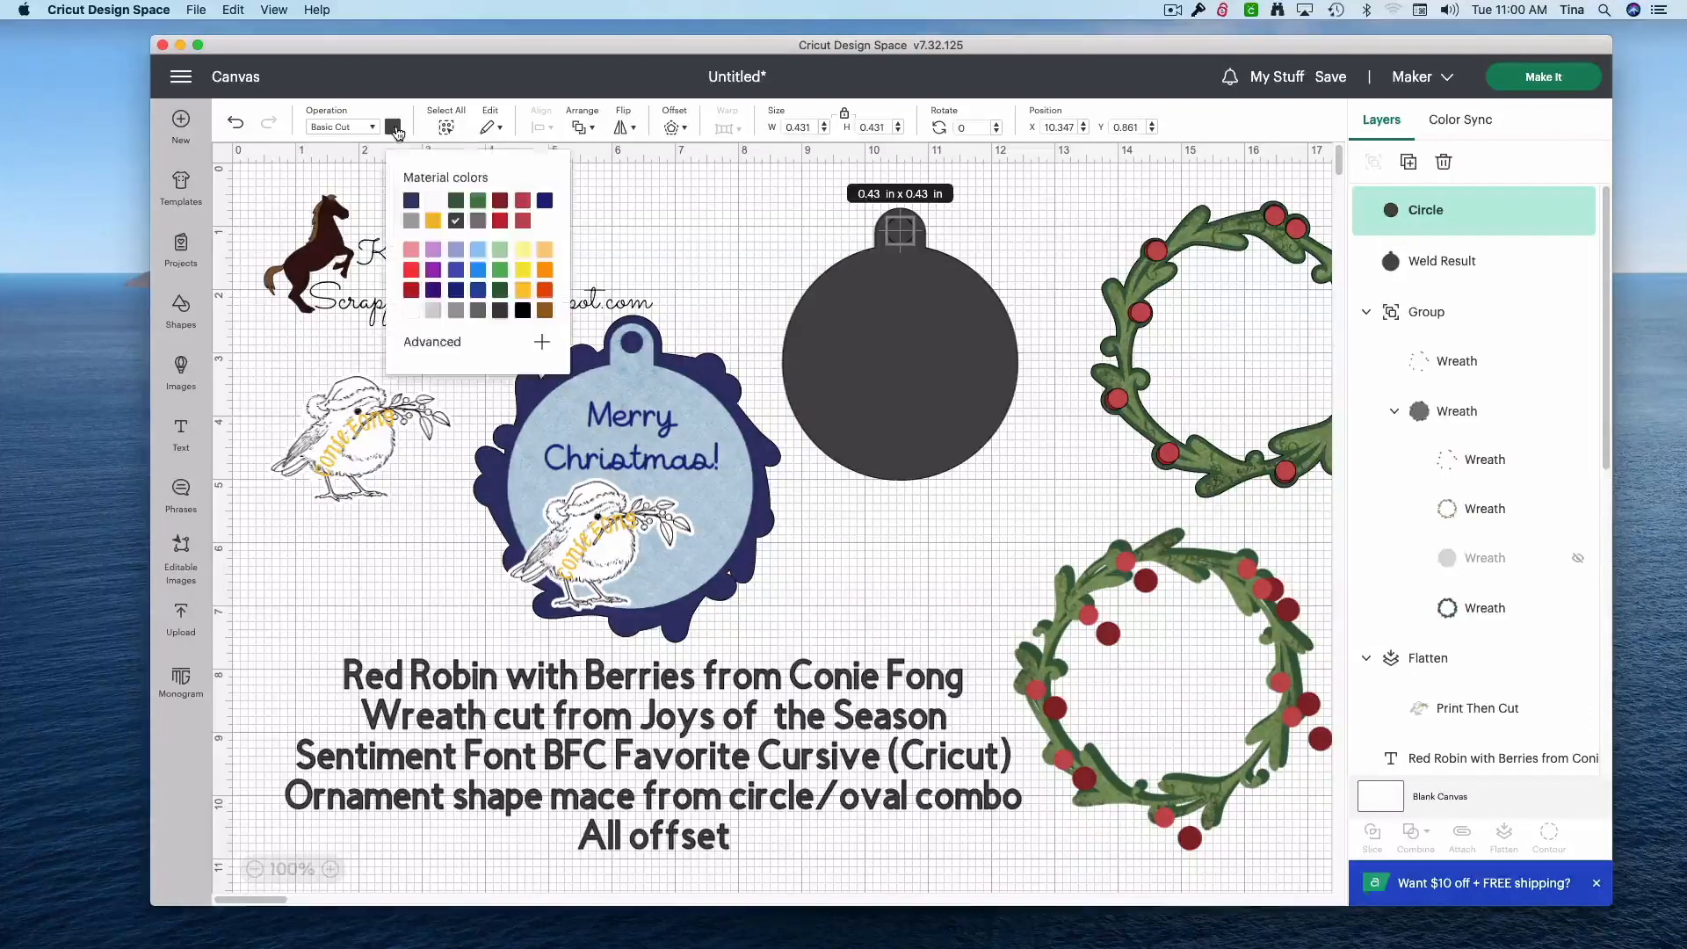
pyautogui.click(434, 201)
pyautogui.click(1004, 234)
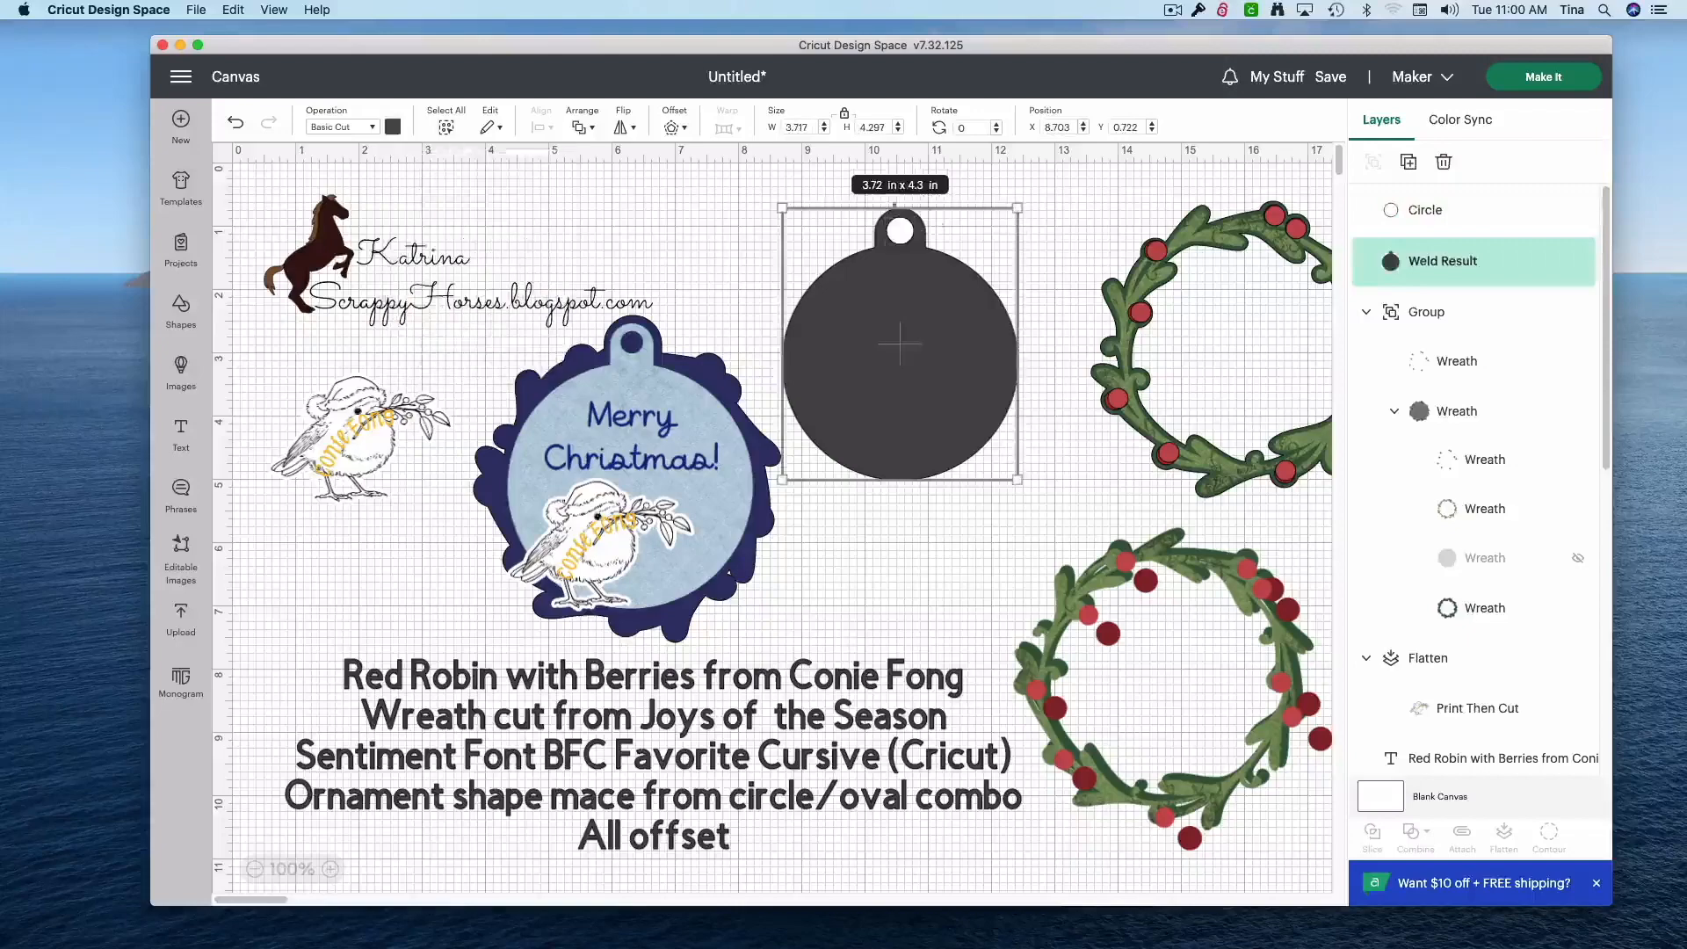
# - Center the white circle horizontally on the ornament shape and slice the hole out of the tab
pyautogui.click(714, 212)
pyautogui.moveTo(779, 189); pyautogui.dragTo(918, 260)
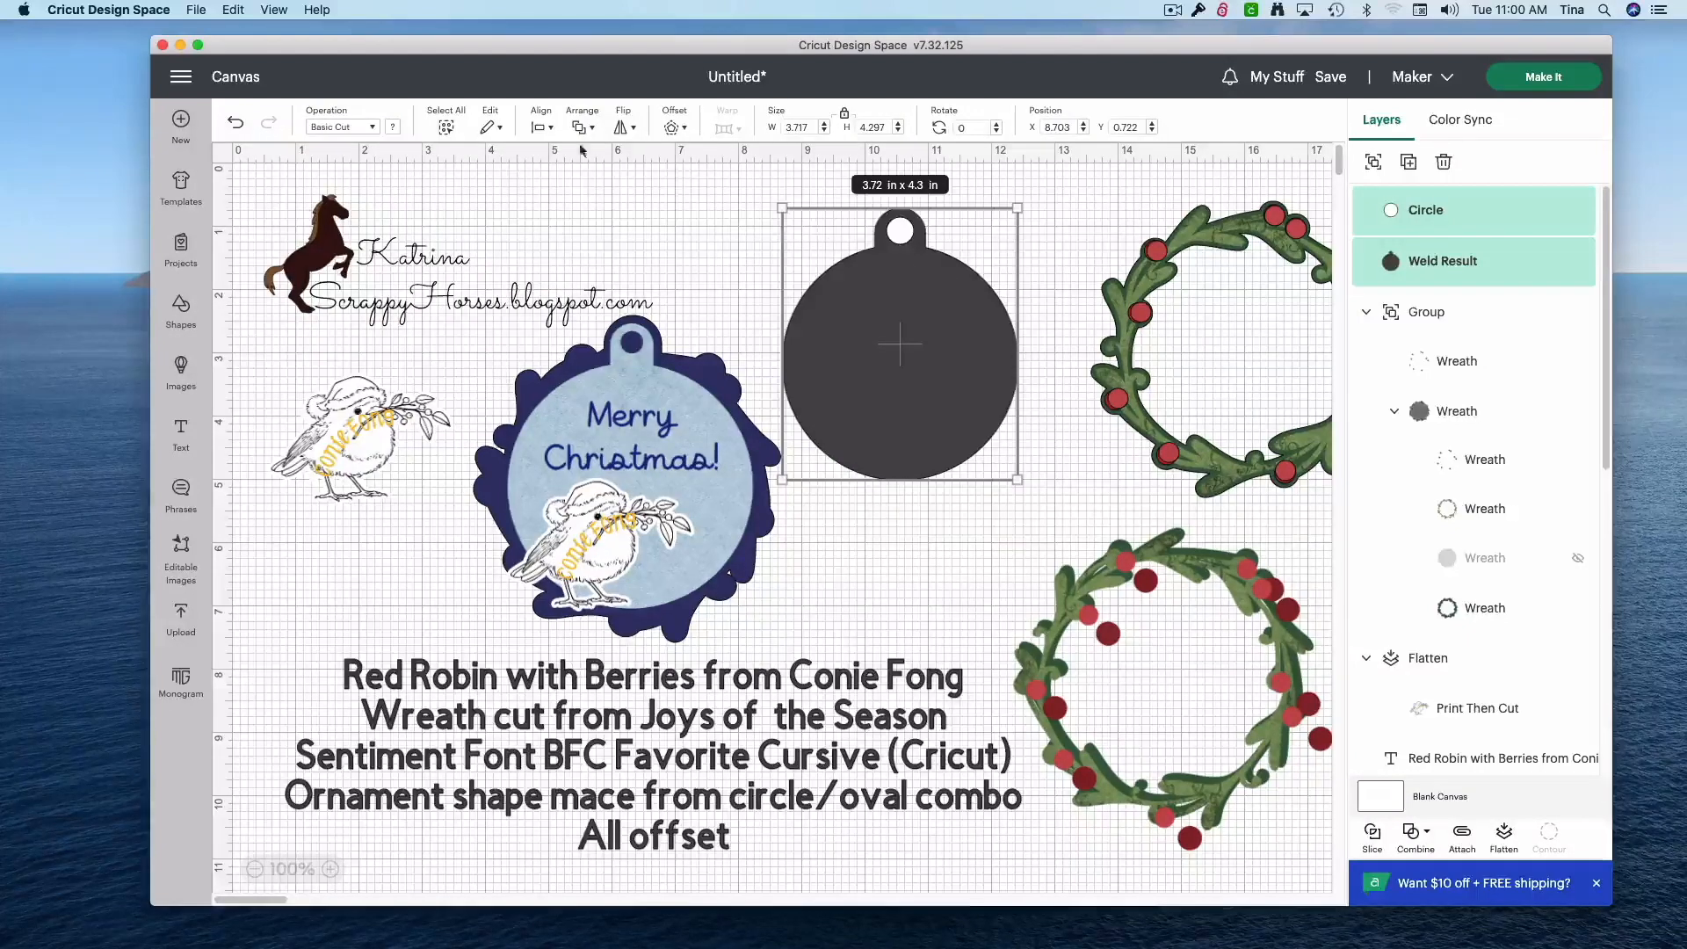
pyautogui.click(538, 128)
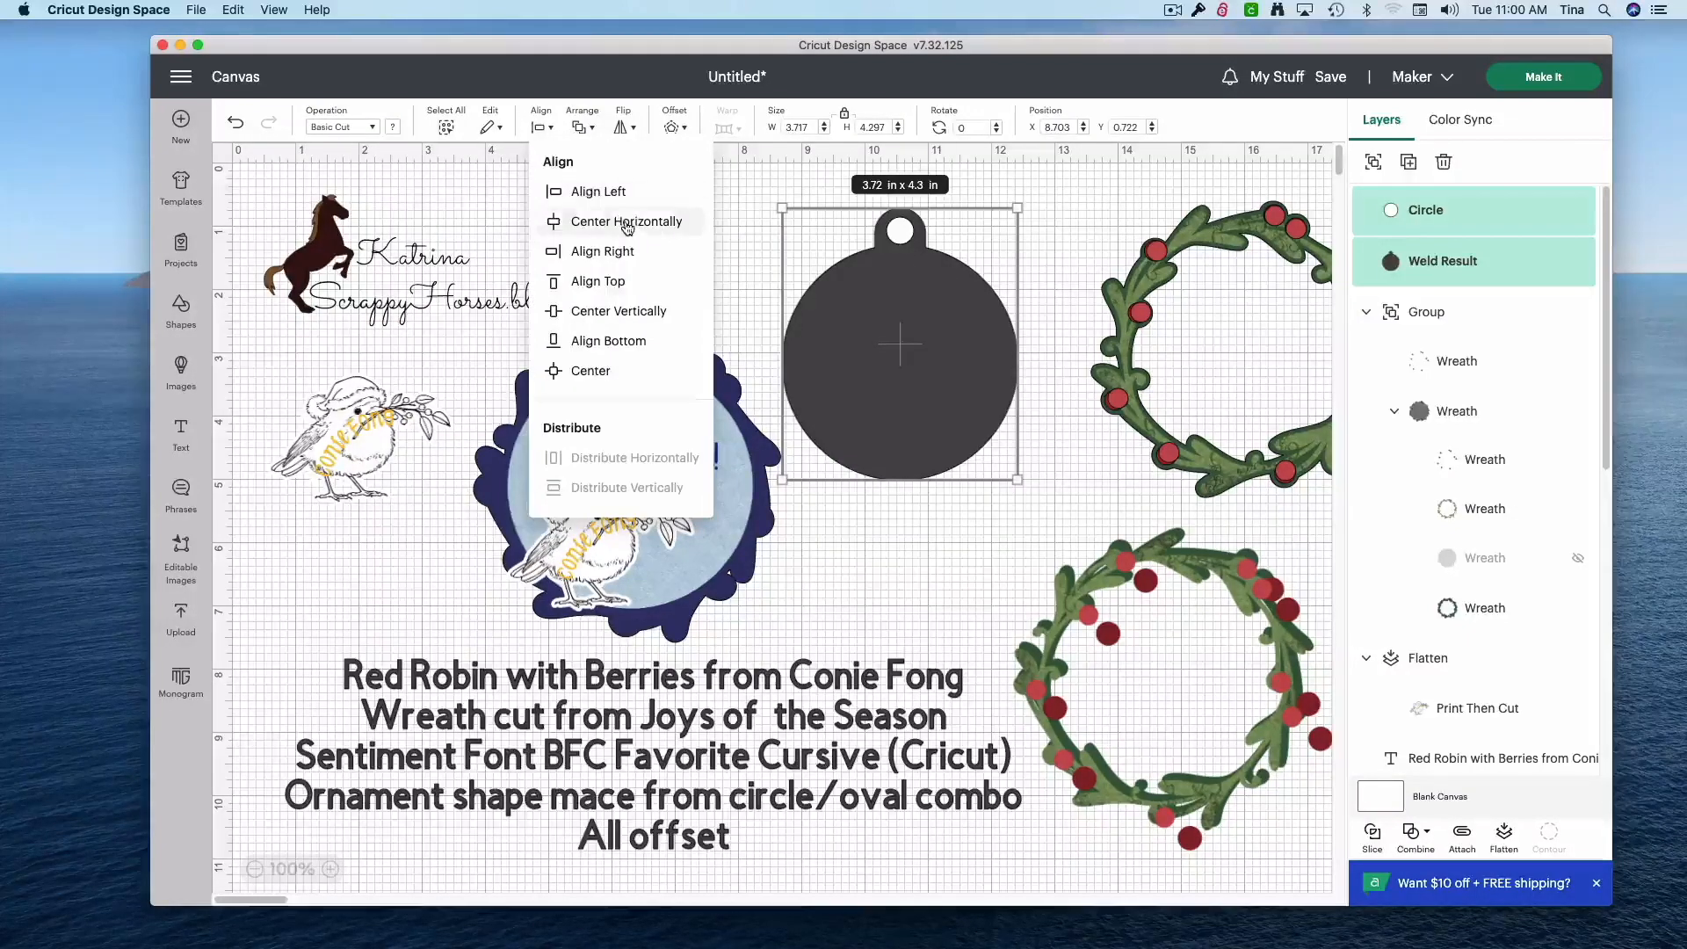
pyautogui.click(627, 222)
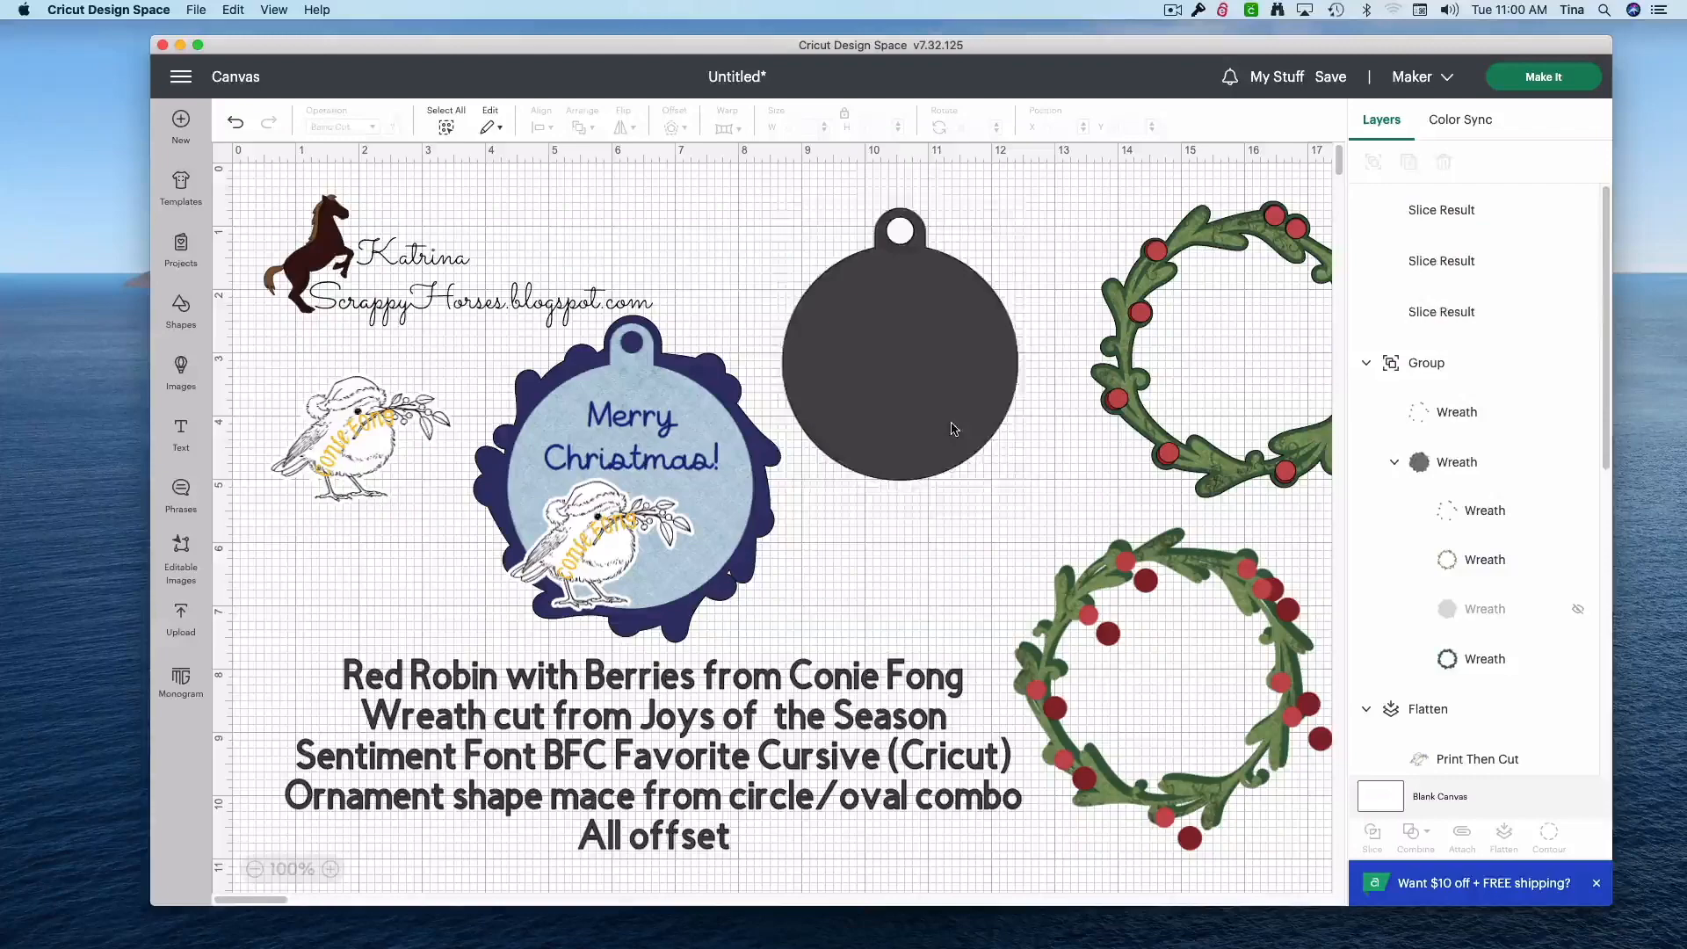
# - Separate the sliced ornament from the leftover hole circles, delete them, and move the ornament back up beside the wreath
pyautogui.moveTo(952, 427); pyautogui.dragTo(962, 503)
pyautogui.moveTo(860, 207); pyautogui.dragTo(955, 259)
pyautogui.press('Delete')
pyautogui.moveTo(893, 390); pyautogui.dragTo(890, 302)
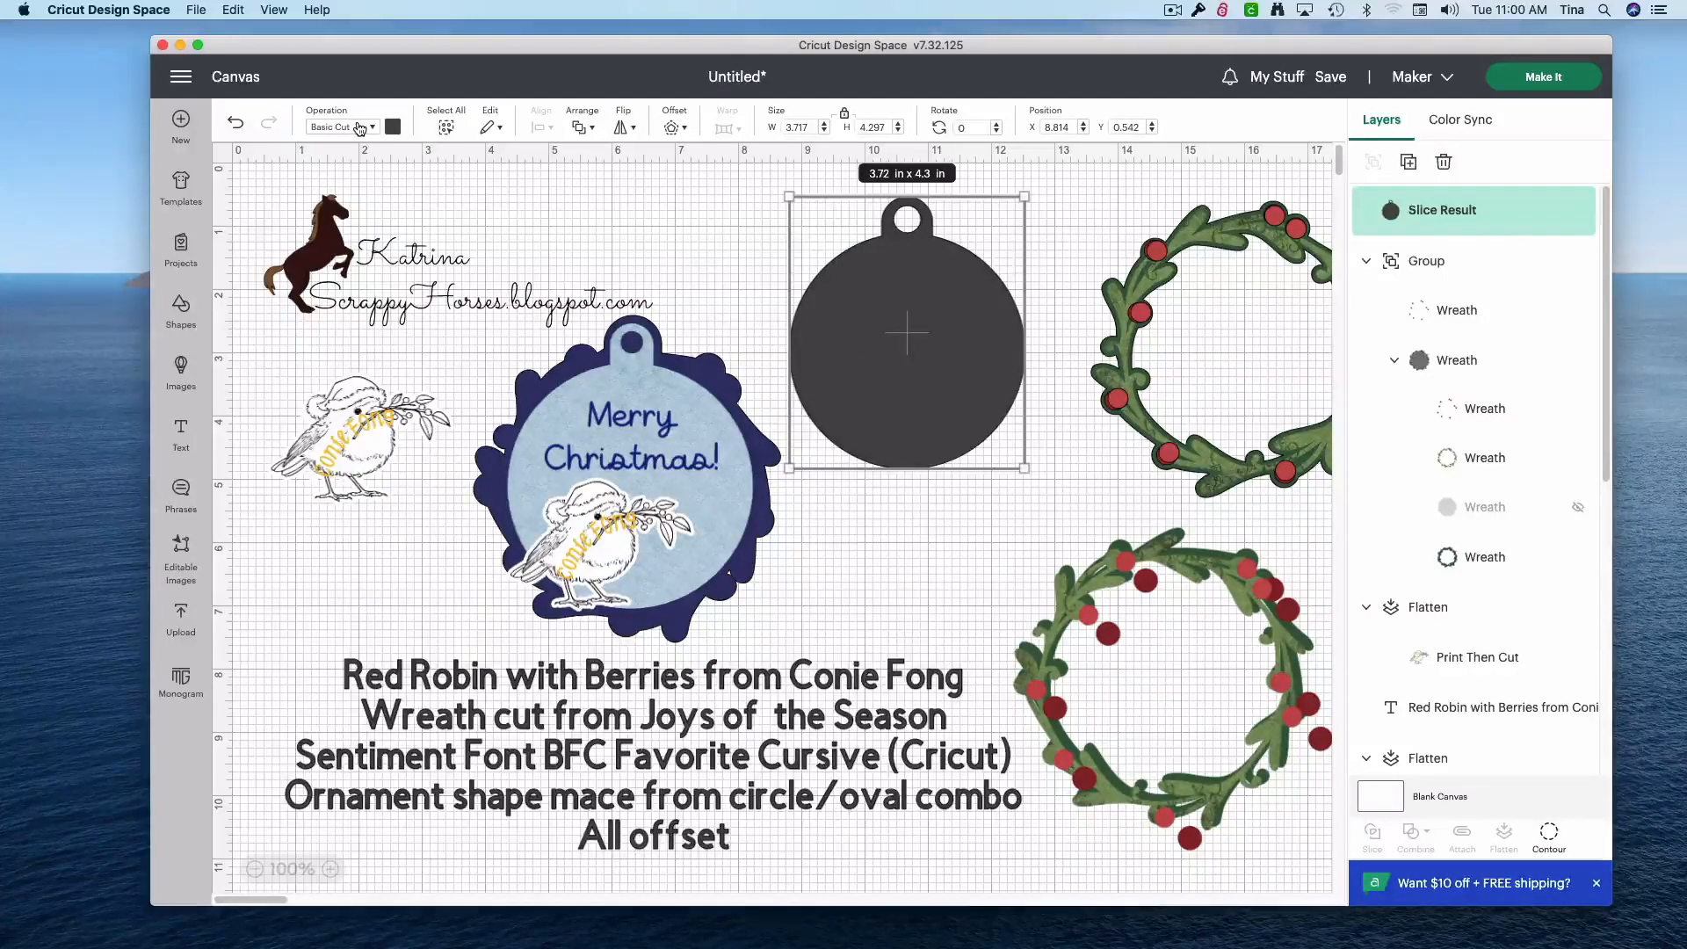
# - Set the ornament shape to Print Then Cut and fill it with the light blue textured pattern
pyautogui.click(359, 128)
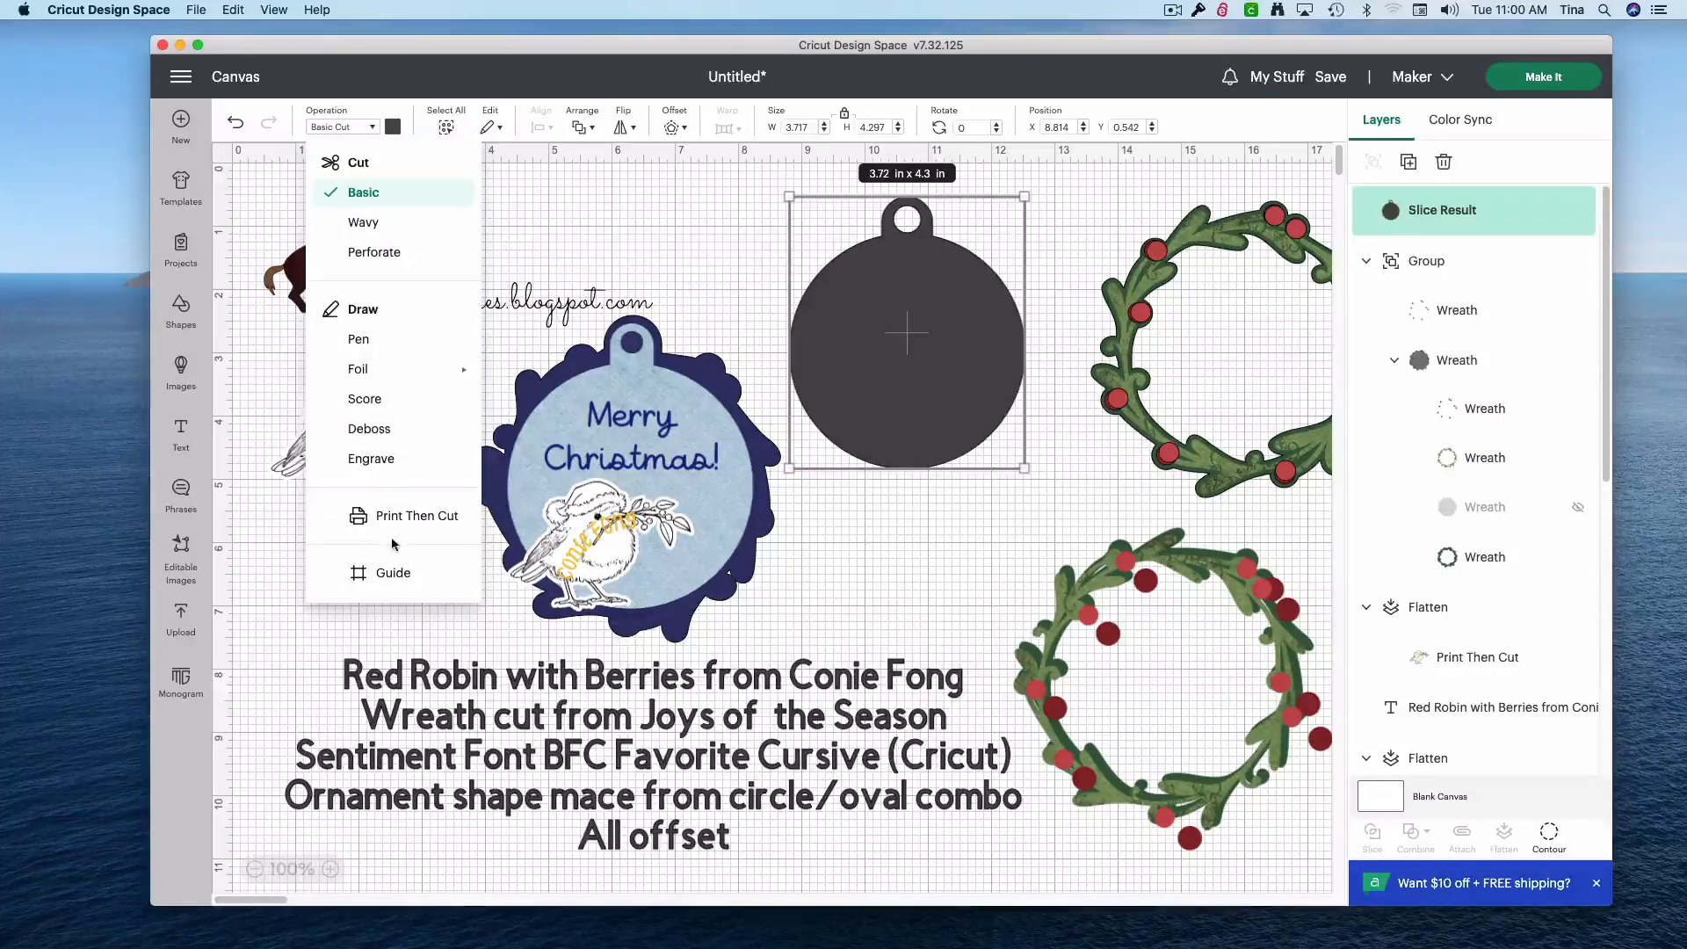
pyautogui.click(405, 524)
pyautogui.click(394, 127)
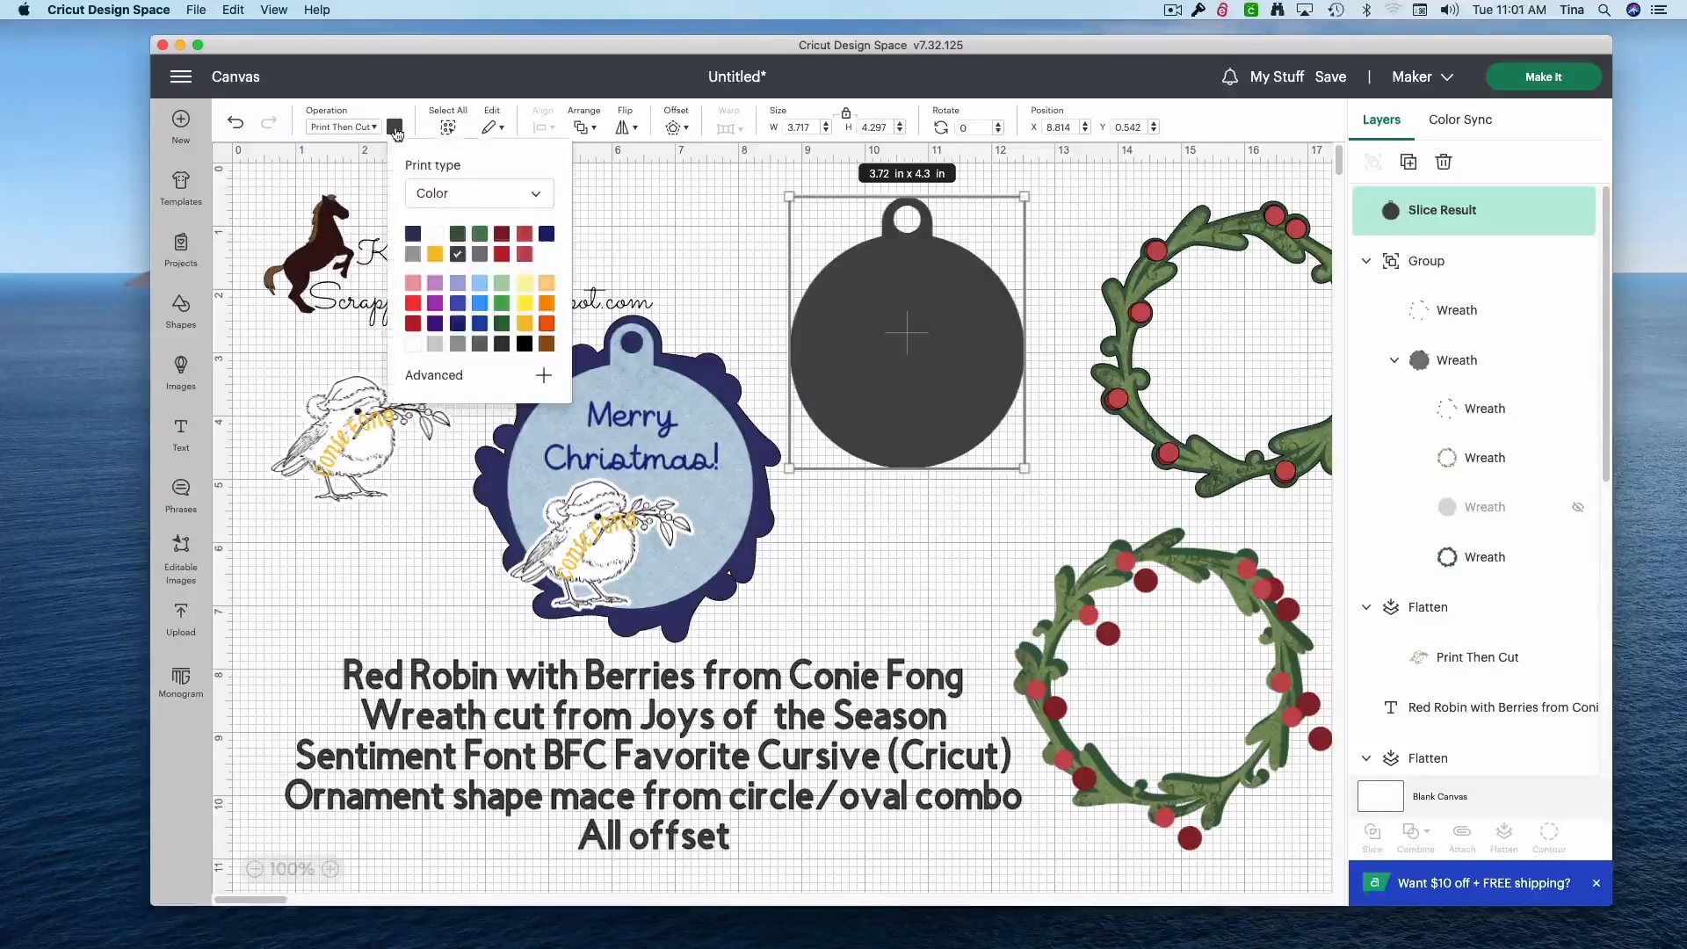
pyautogui.click(445, 197)
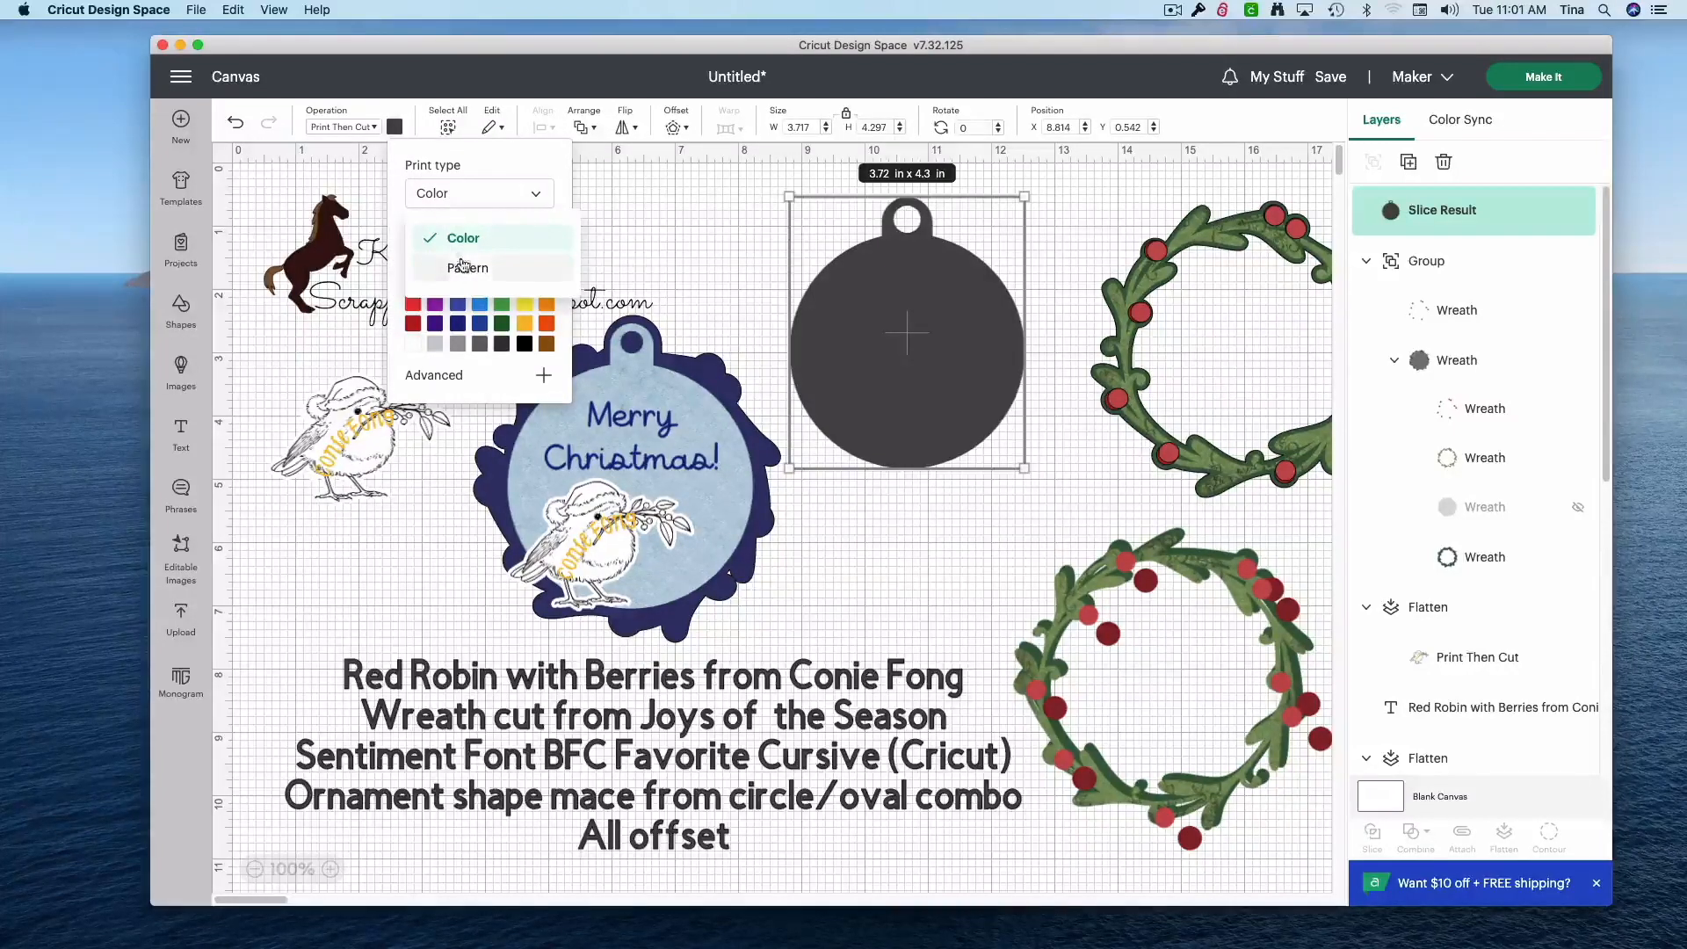
pyautogui.click(462, 263)
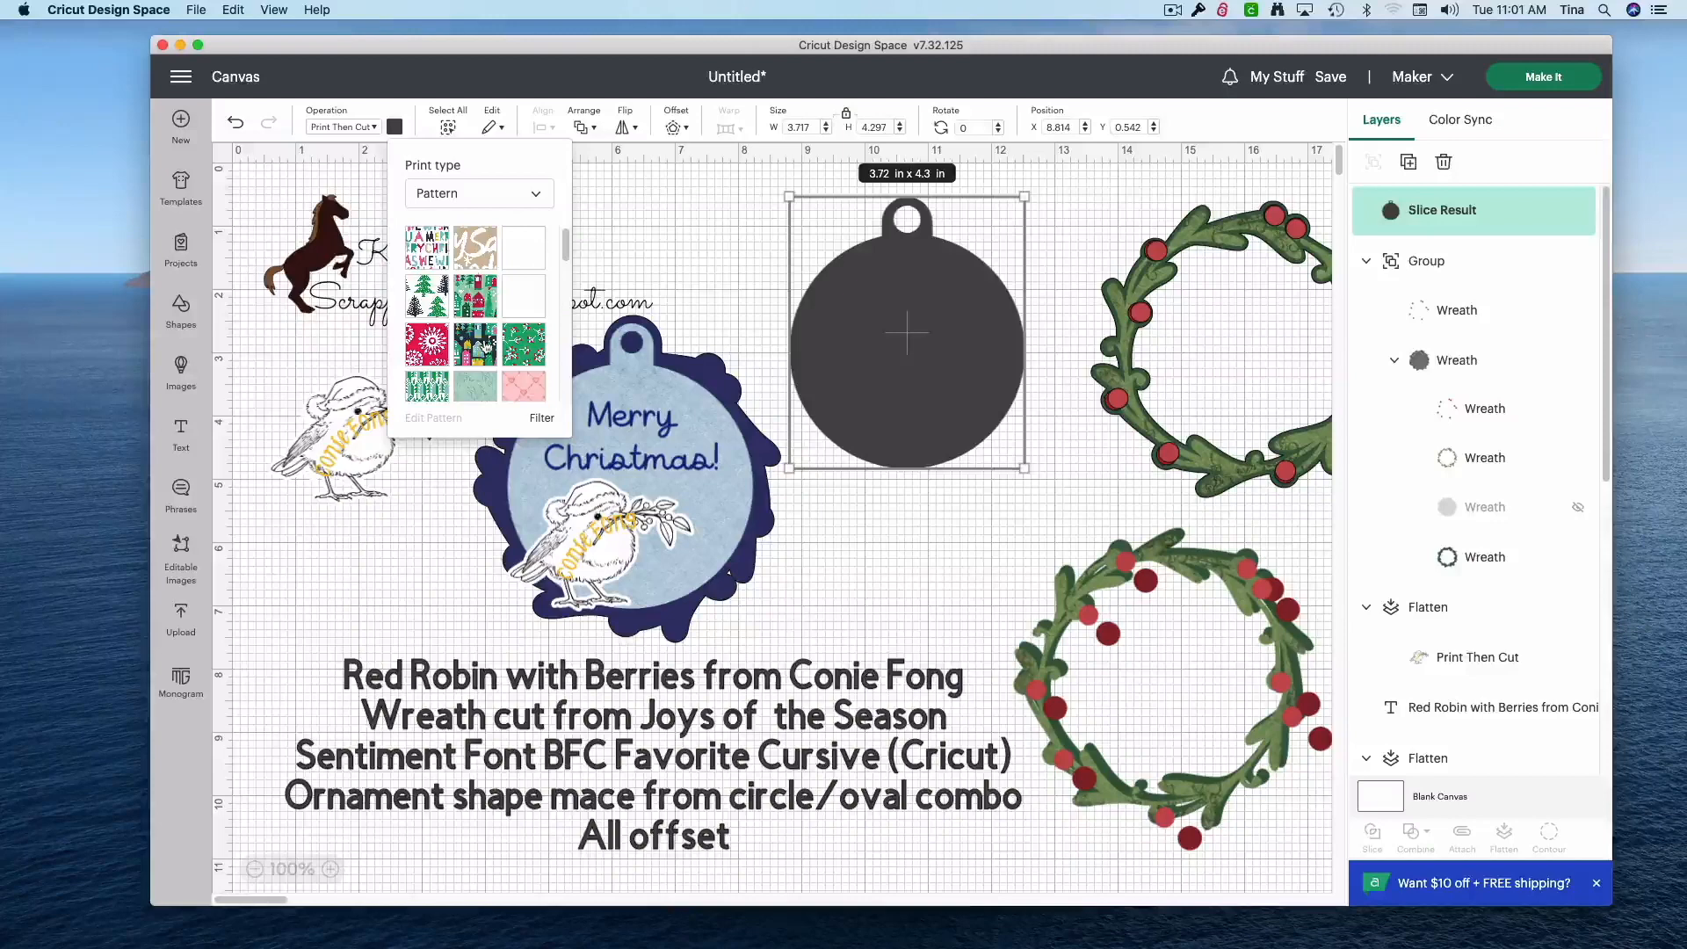
pyautogui.scroll(-5, 485, 347)
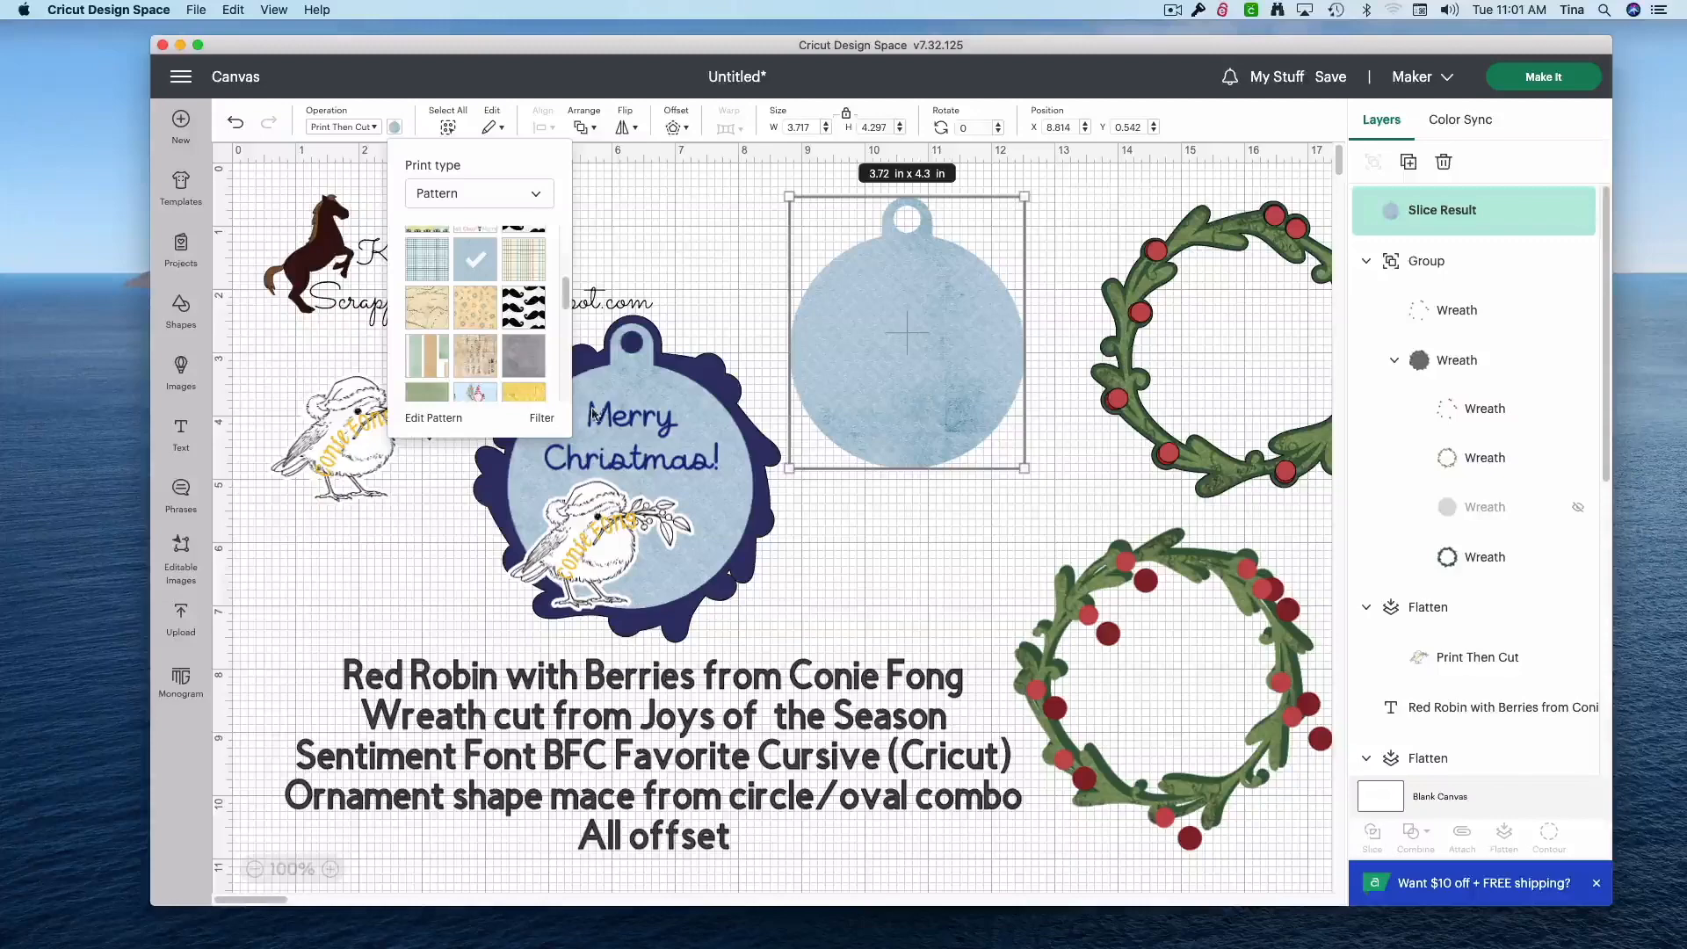
pyautogui.click(926, 525)
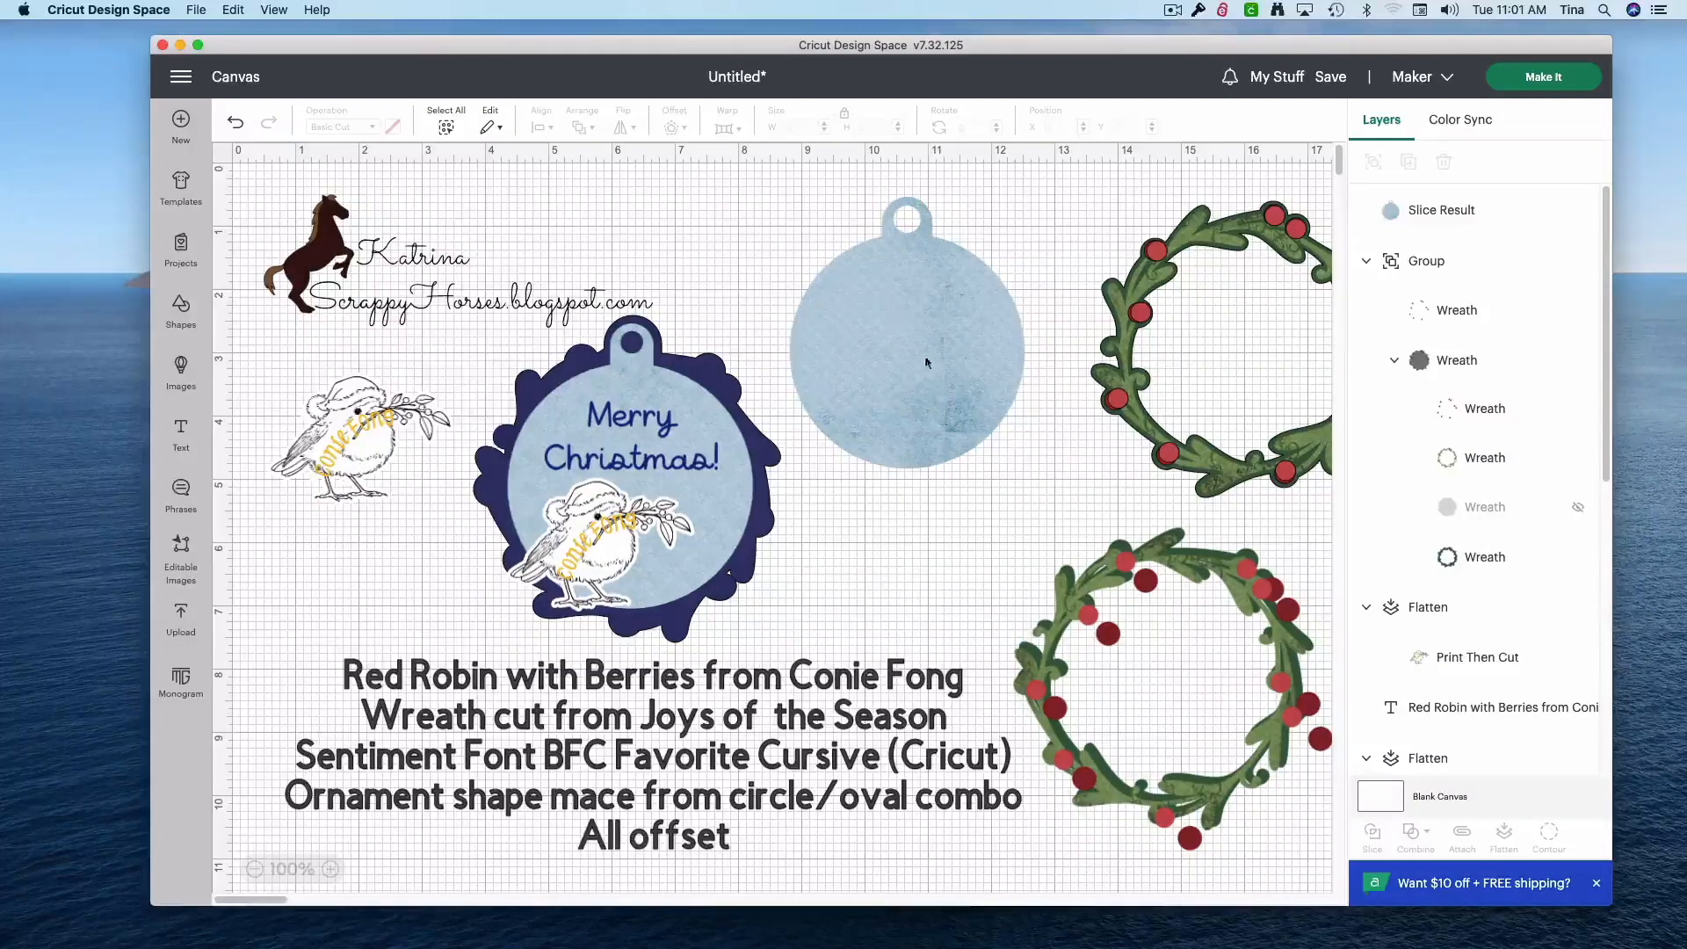
# - Move the grouped wreath with the dark outline next to the blue ornament and bring it to the front
pyautogui.moveTo(944, 348); pyautogui.dragTo(941, 379)
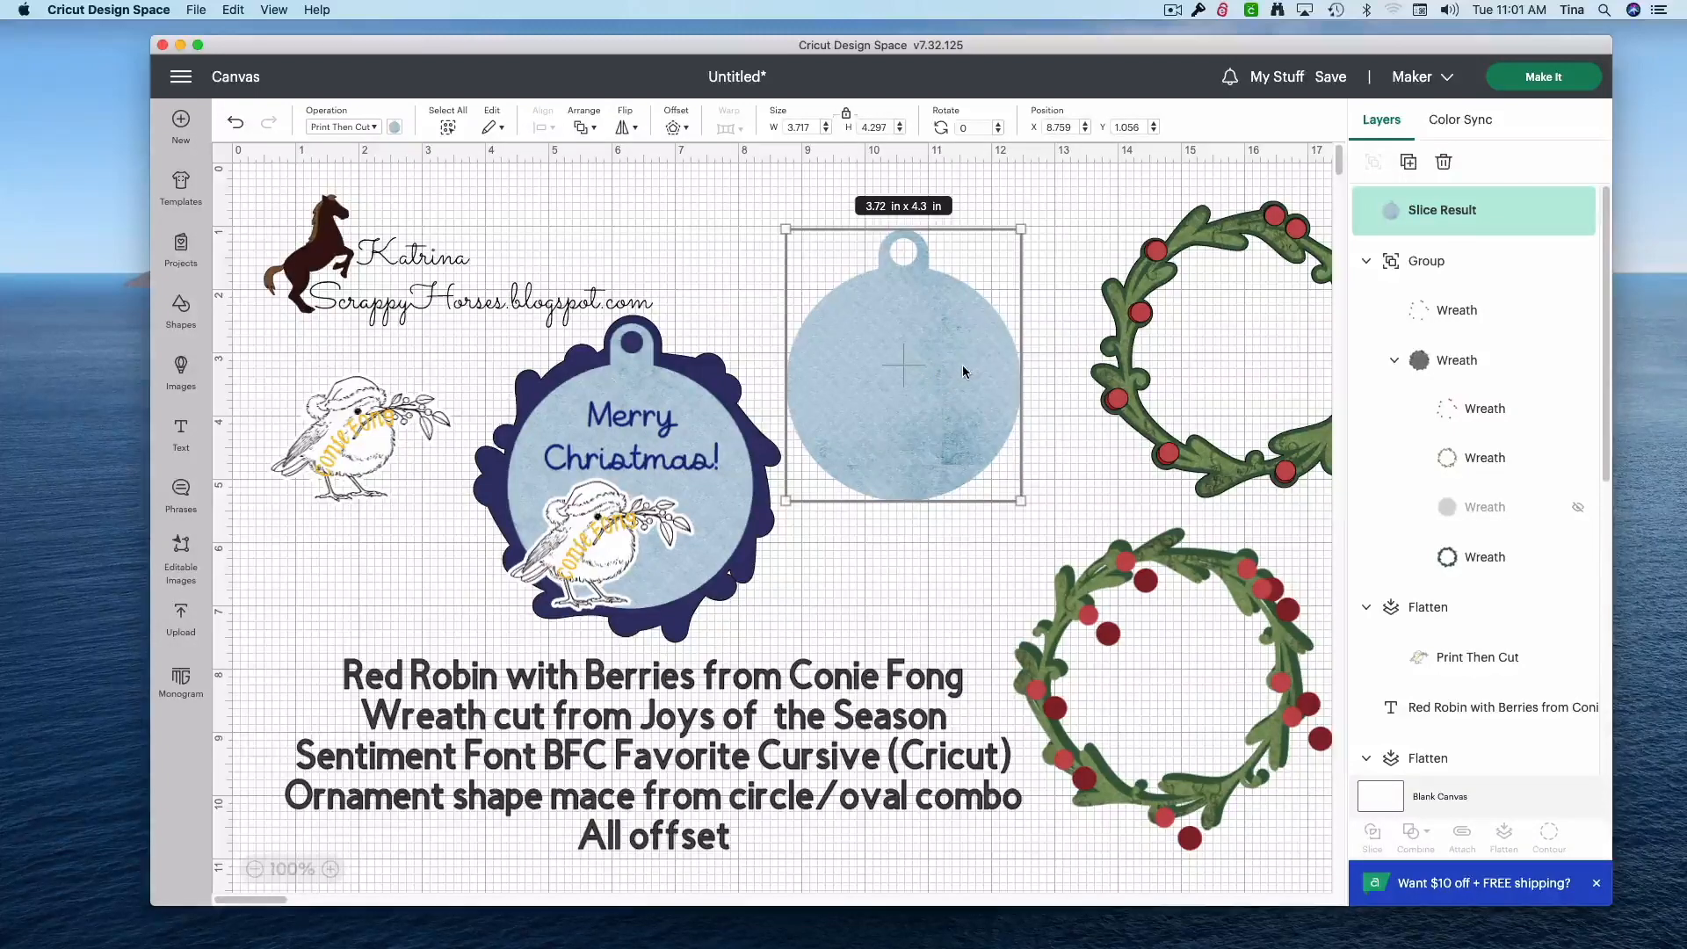
pyautogui.moveTo(1068, 233); pyautogui.dragTo(1202, 475)
pyautogui.rightClick(1202, 477)
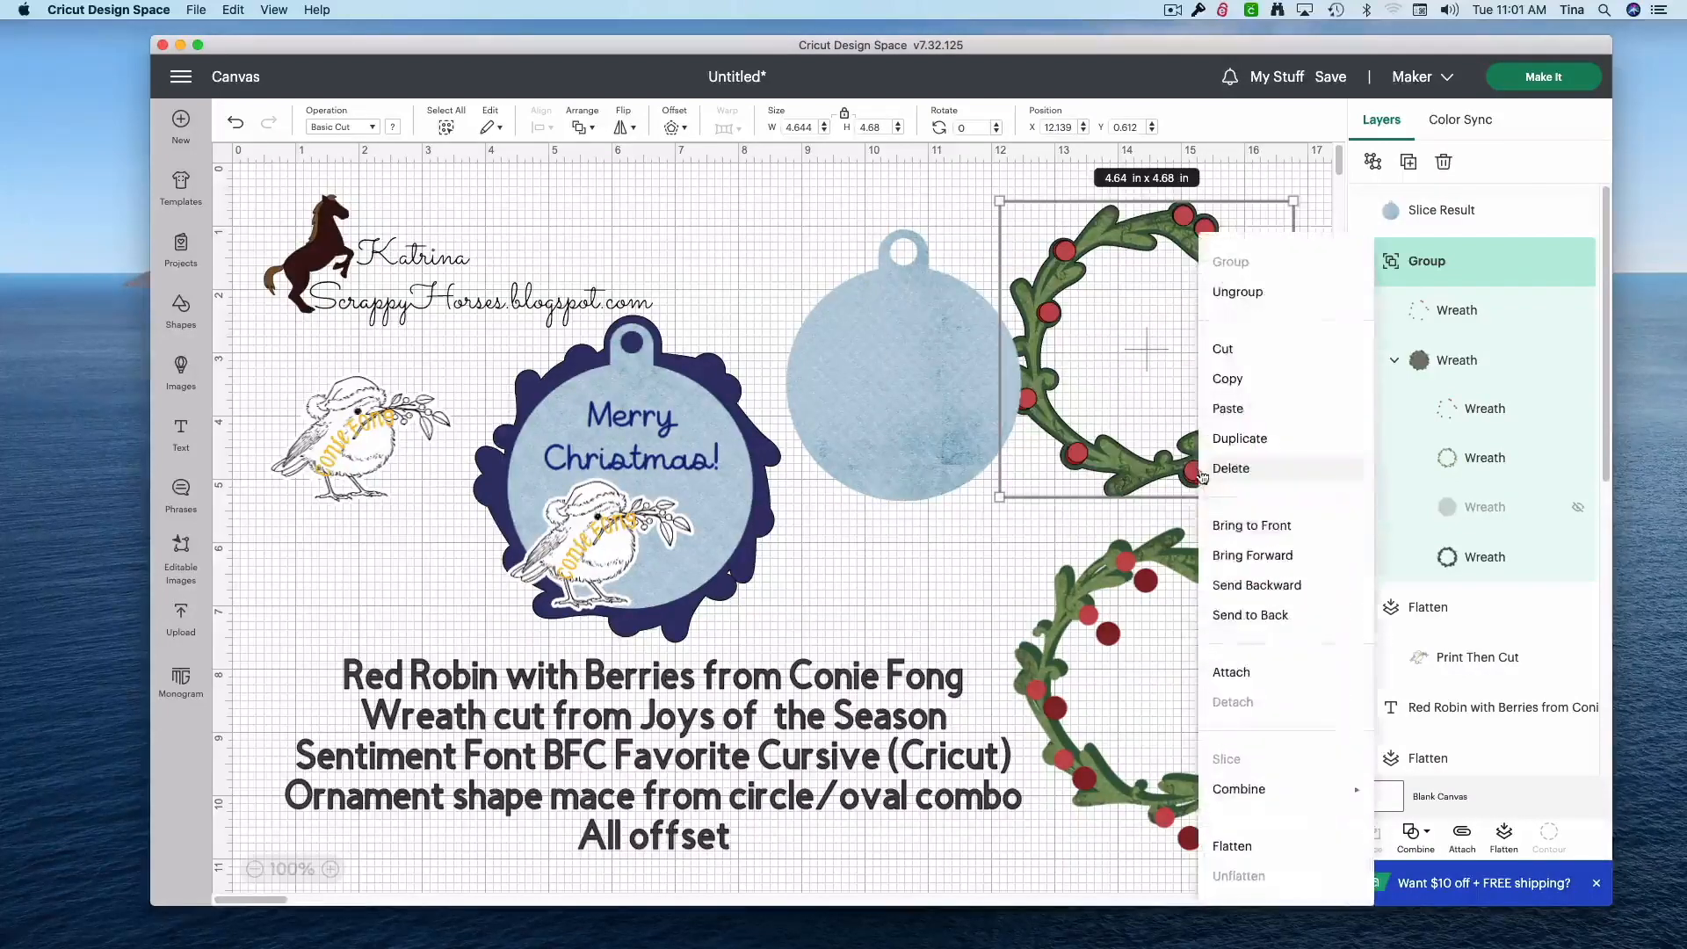
pyautogui.click(1256, 525)
# - Place the blue ornament behind the wreath and enlarge it to about 3.99 by 4.62 in, leaving its hanging tab exposed above
pyautogui.moveTo(849, 446); pyautogui.dragTo(1087, 395)
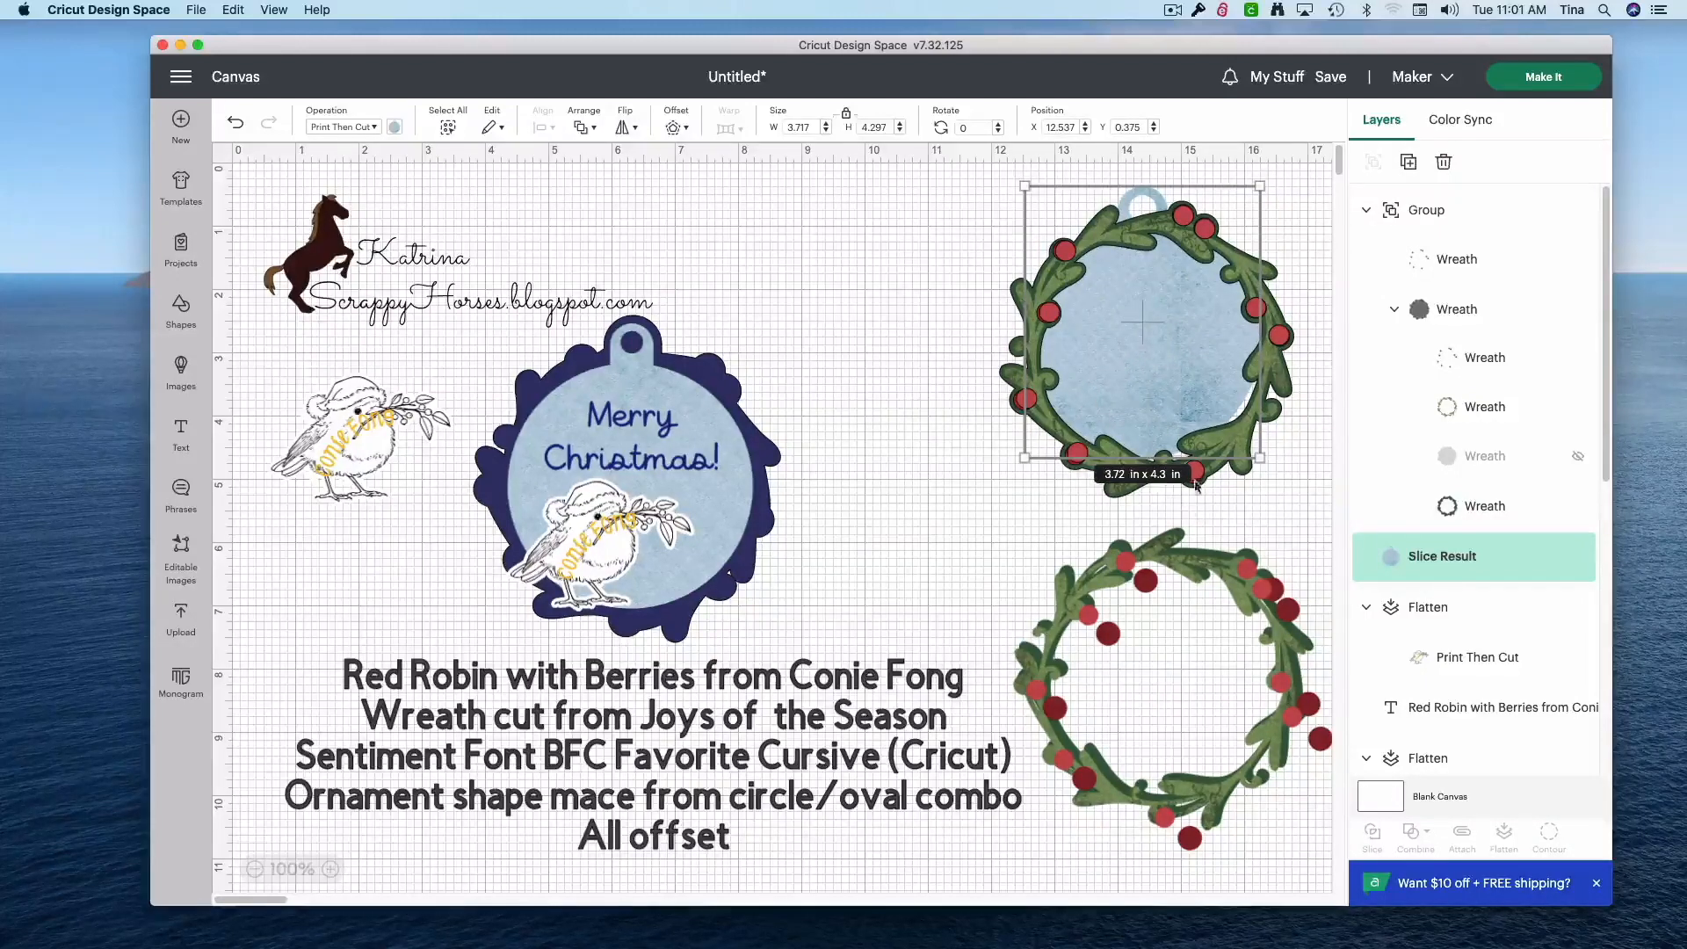
pyautogui.moveTo(1266, 466); pyautogui.dragTo(1273, 480)
pyautogui.moveTo(1189, 378); pyautogui.dragTo(1190, 369)
pyautogui.click(942, 272)
# - Create a welded 0.125 in offset with rounded corners around the wreath and blue ornament together
pyautogui.moveTo(942, 246); pyautogui.dragTo(1288, 473)
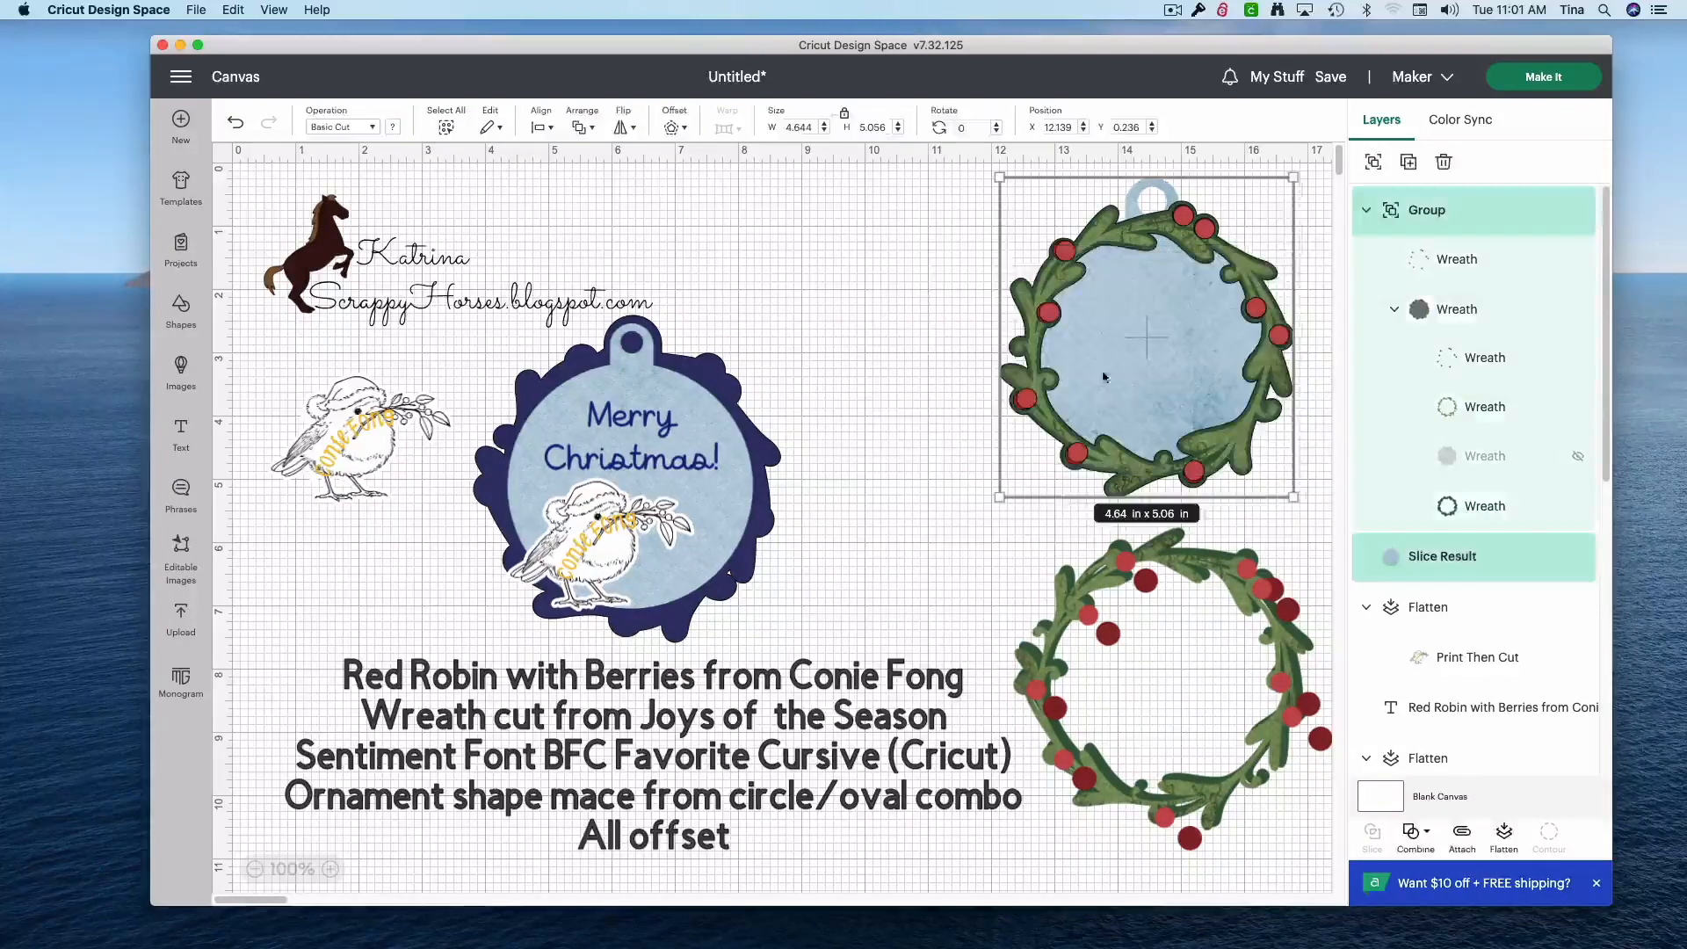
pyautogui.click(674, 127)
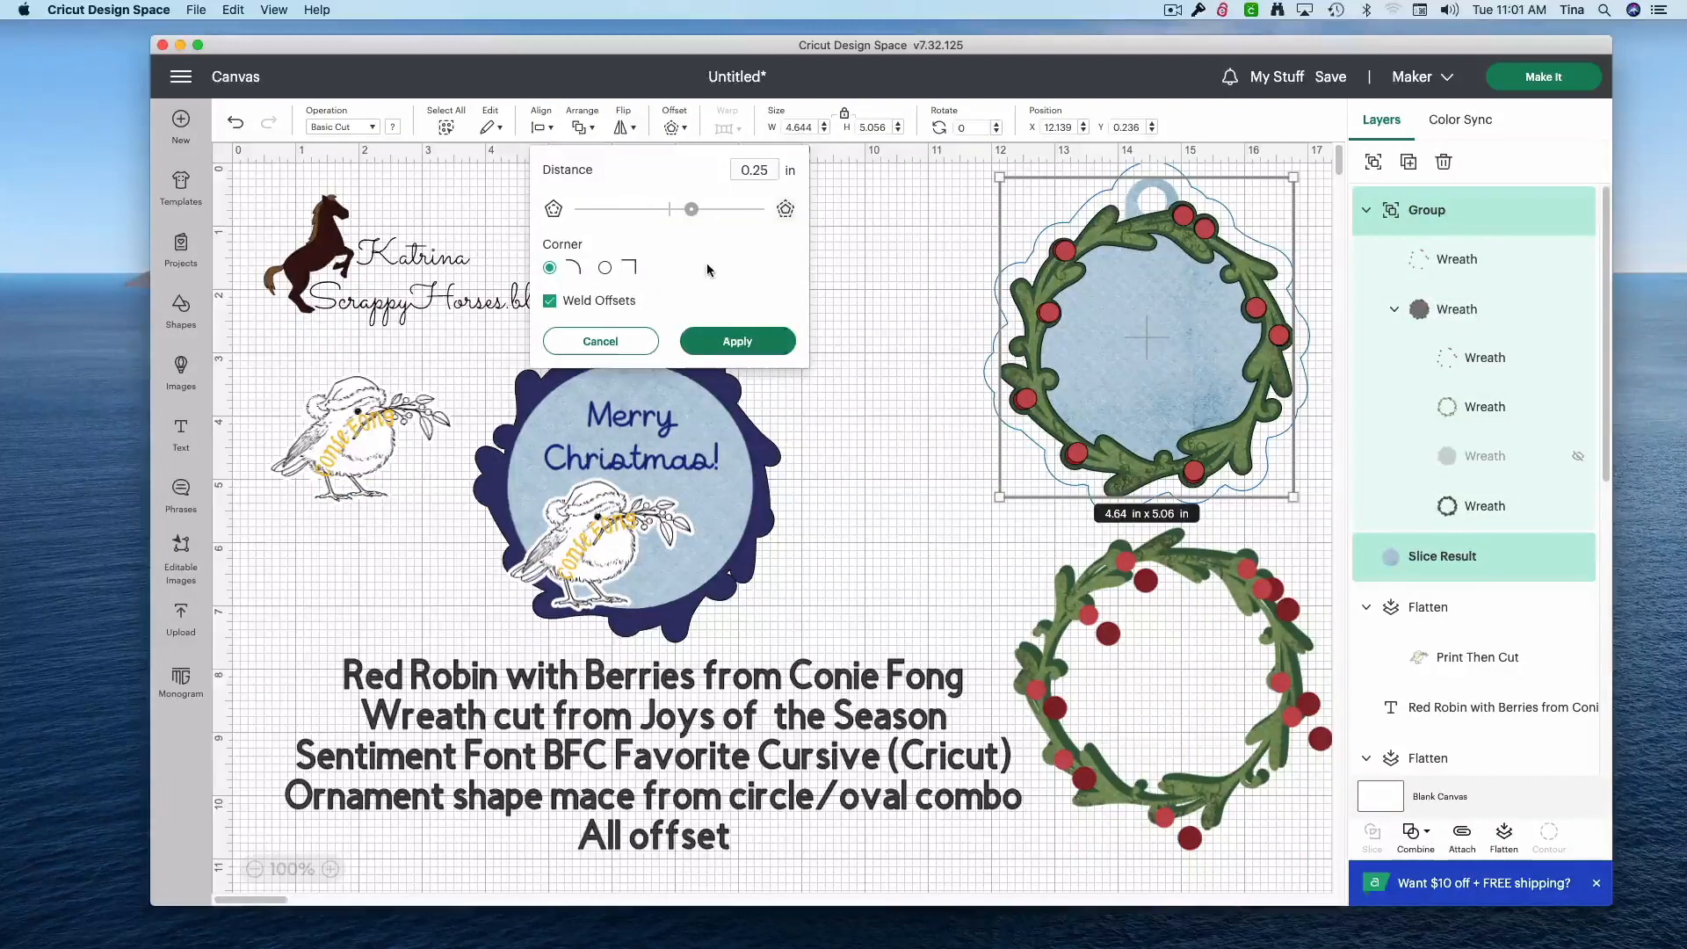
pyautogui.moveTo(694, 214); pyautogui.dragTo(681, 211)
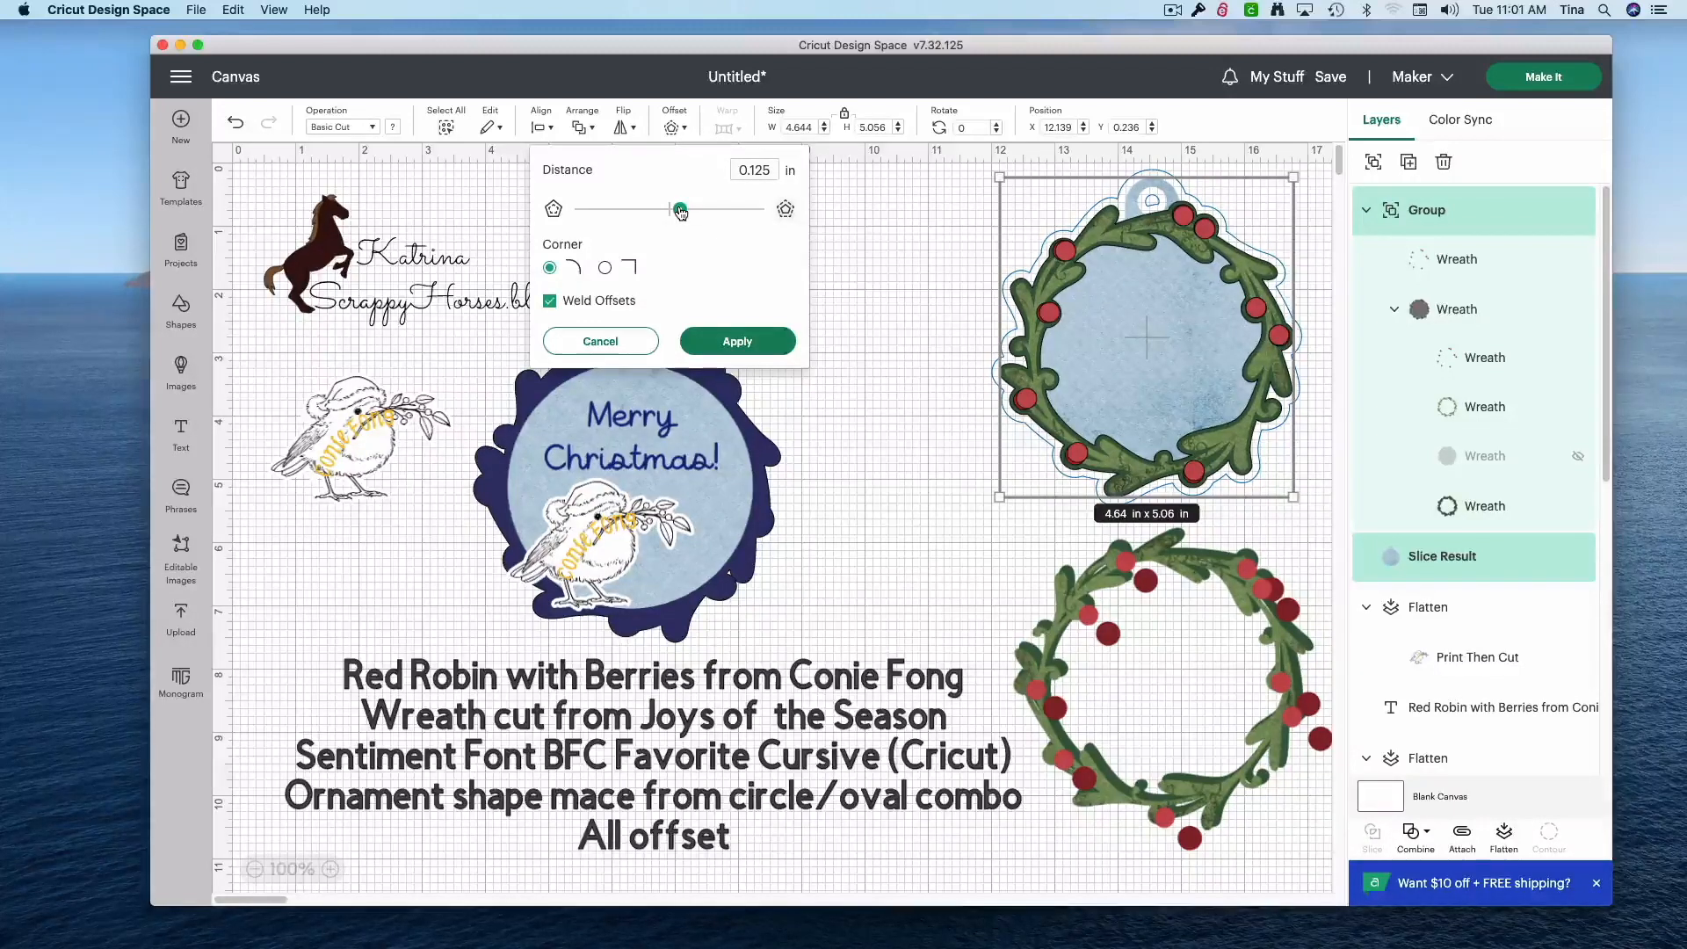
pyautogui.click(719, 346)
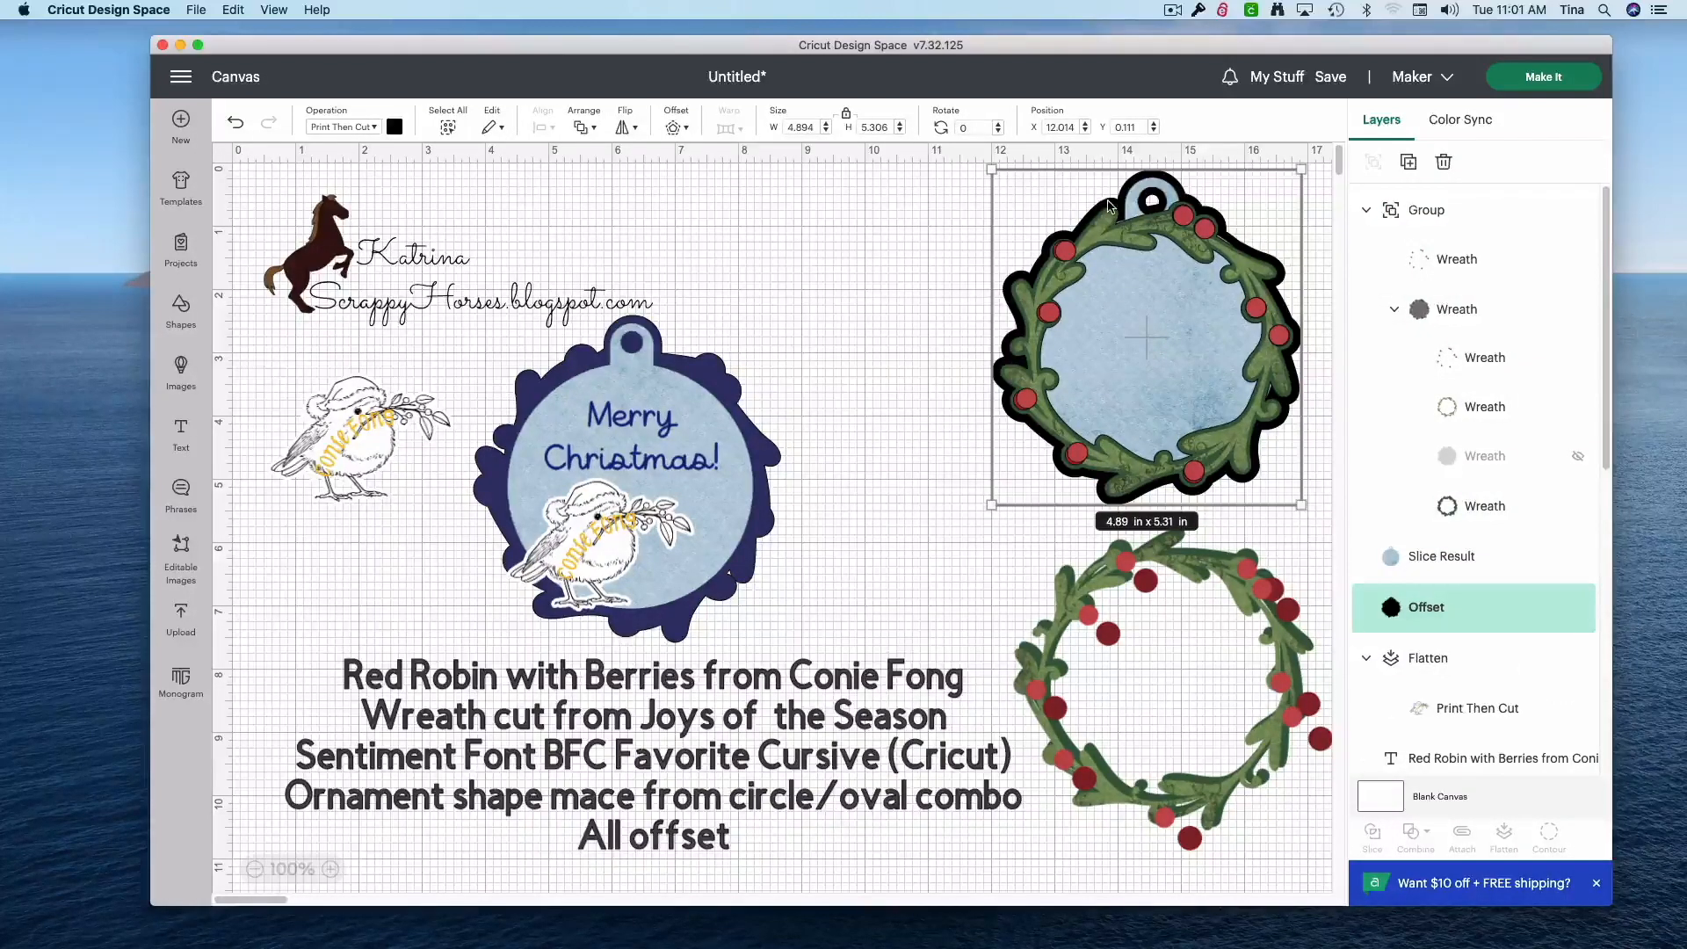
# - Move the offset clear of the wreath, change it to Basic Cut, and hide the contour of its small hanging hole
pyautogui.moveTo(1108, 206); pyautogui.dragTo(899, 211)
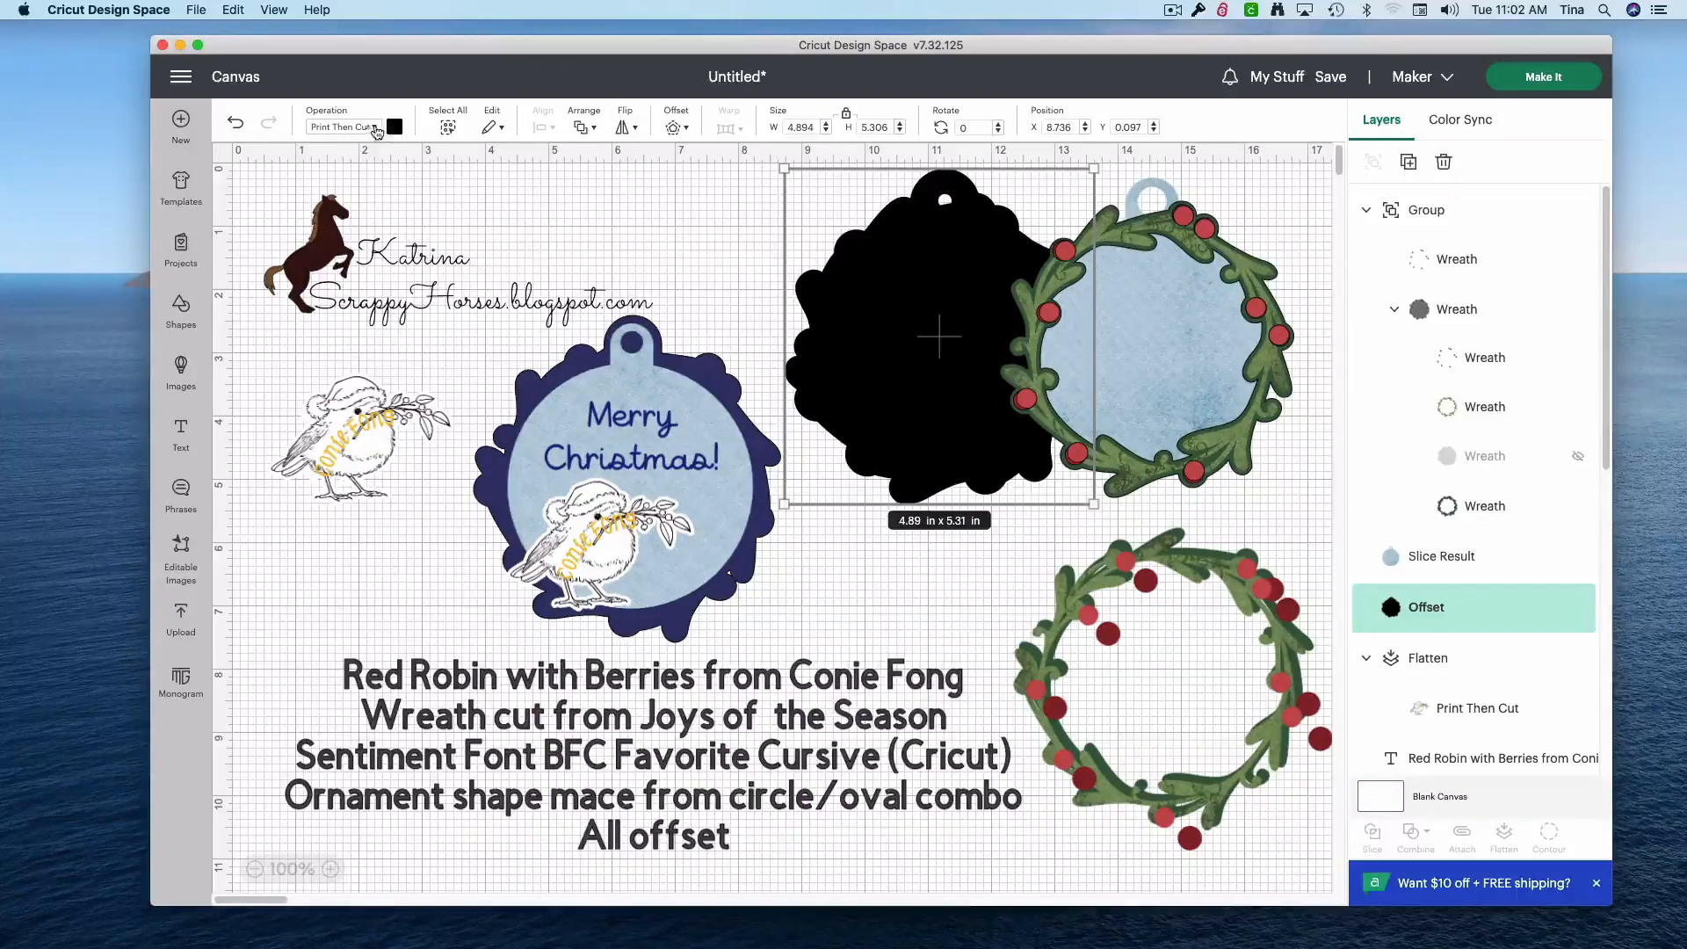
pyautogui.click(373, 128)
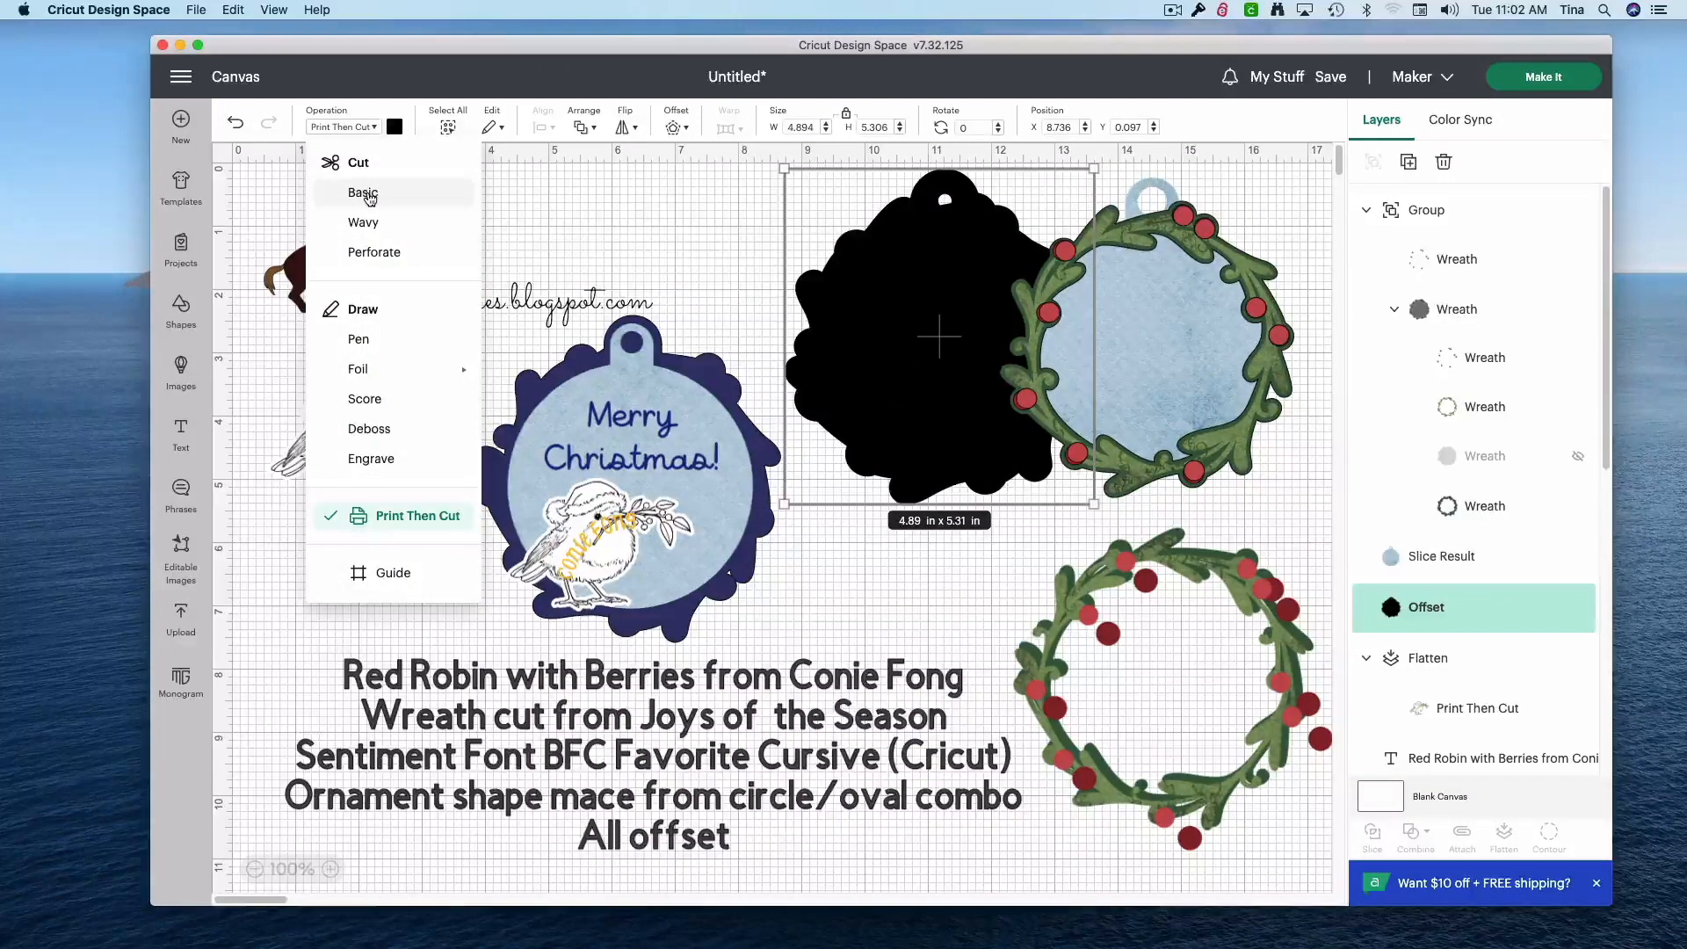
pyautogui.click(369, 196)
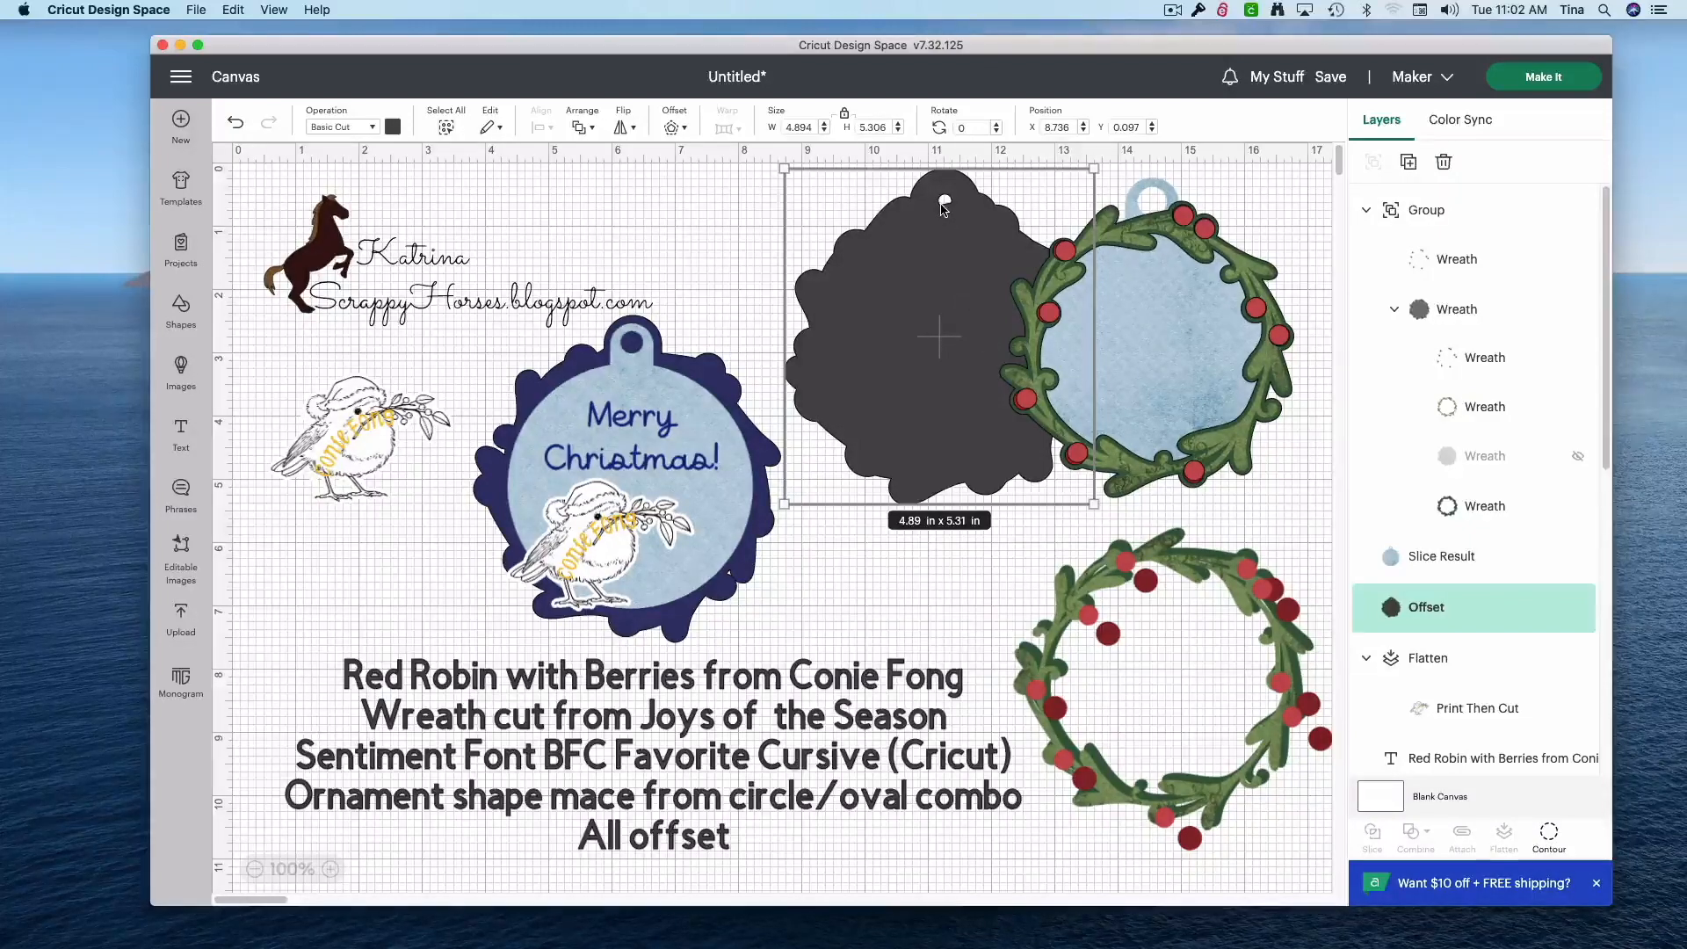
pyautogui.click(1549, 843)
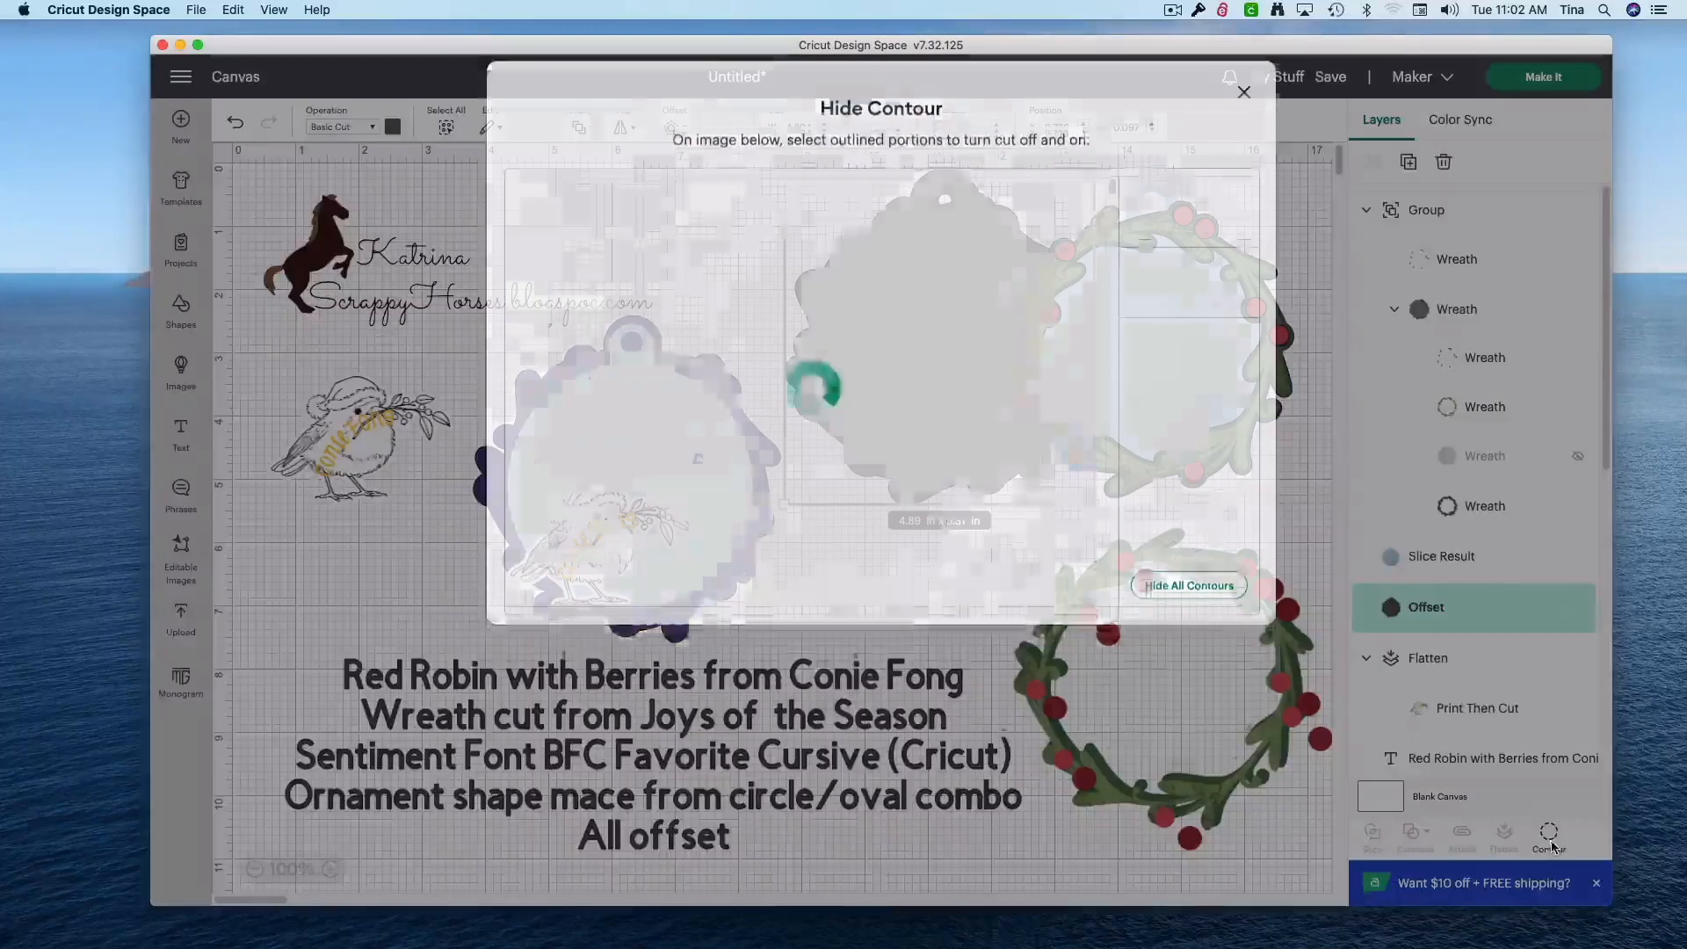
pyautogui.click(1185, 297)
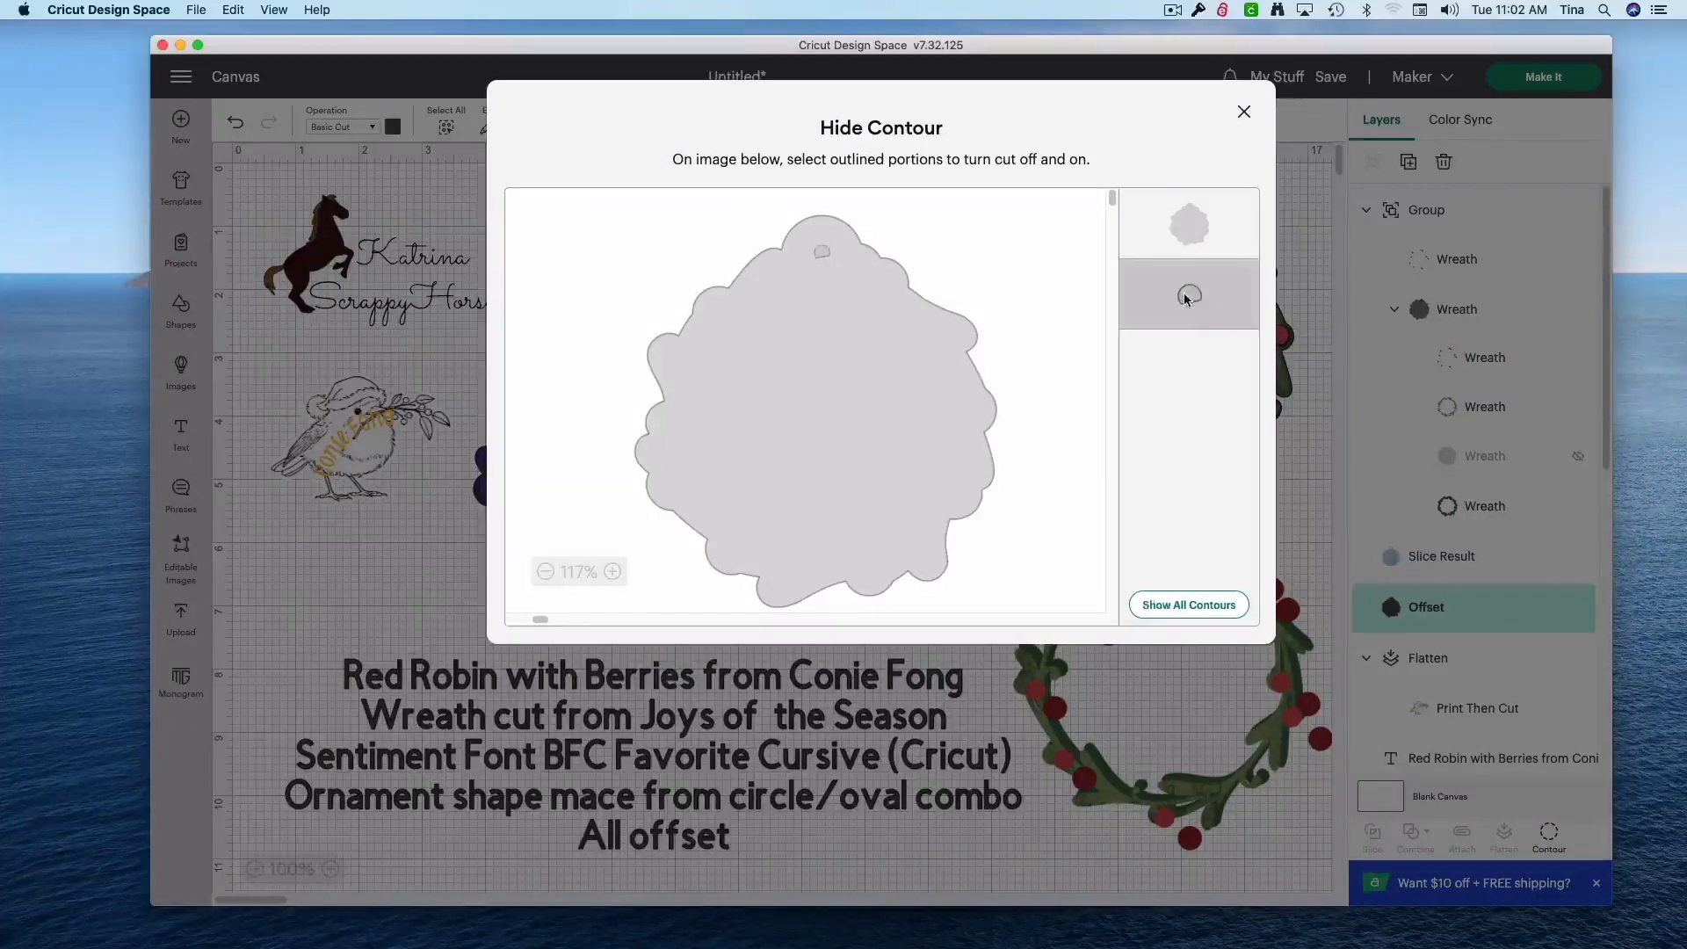
pyautogui.click(1243, 113)
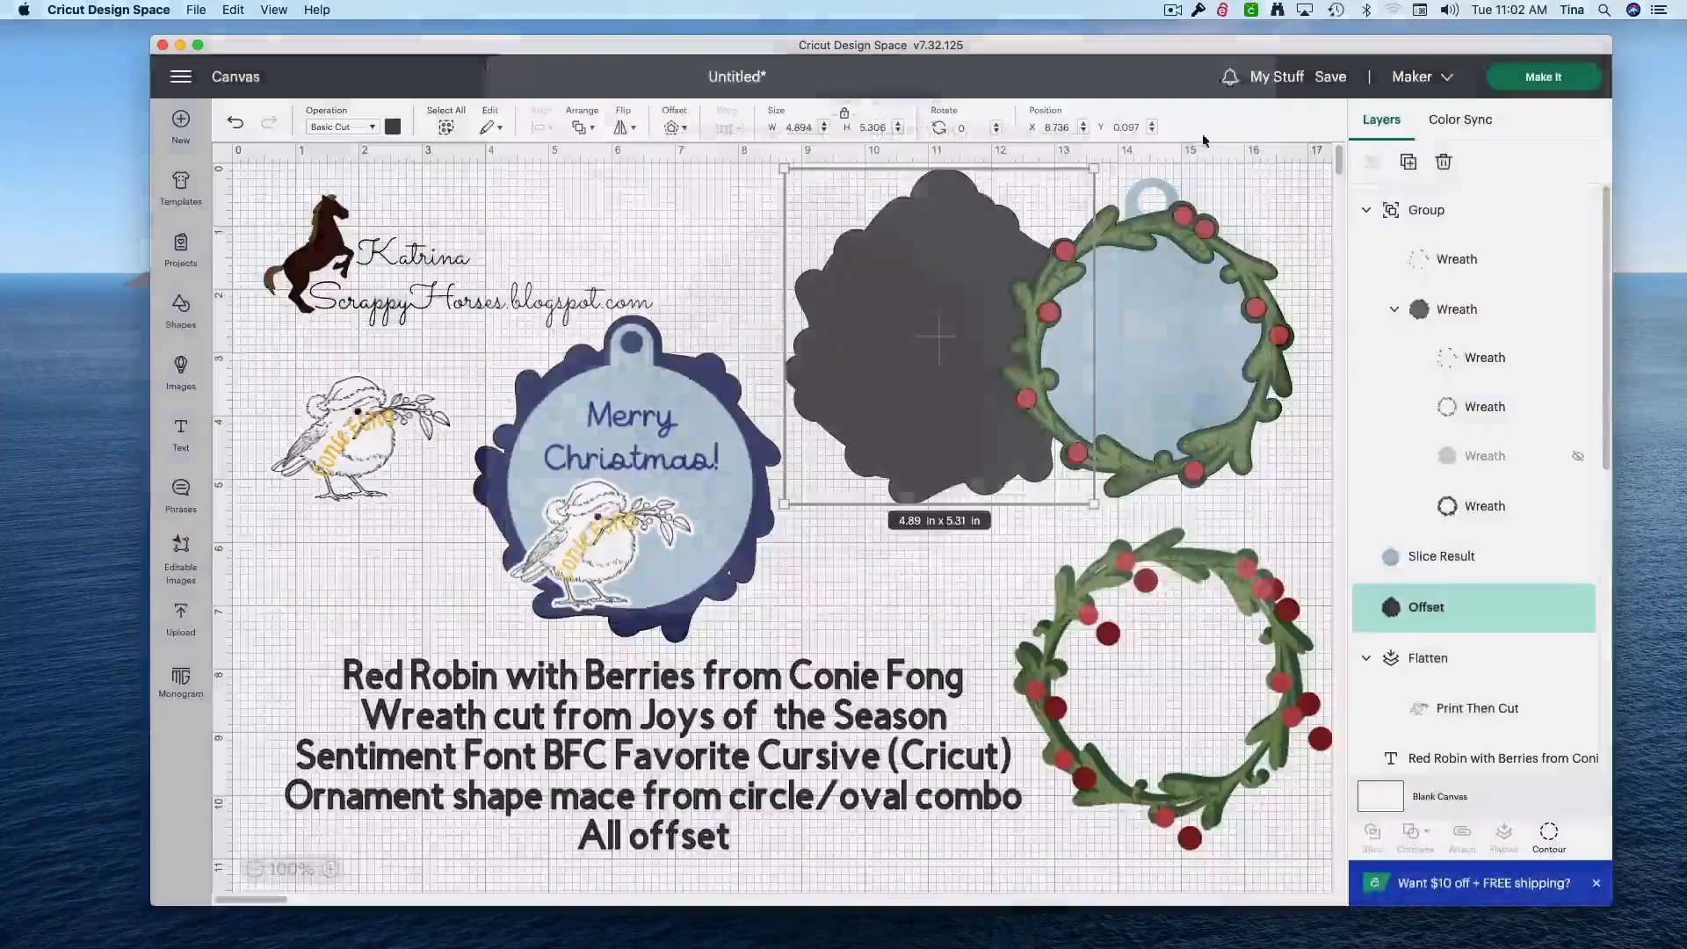
# - Color the offset navy blue and move it back behind the wreath and ornament
pyautogui.click(392, 126)
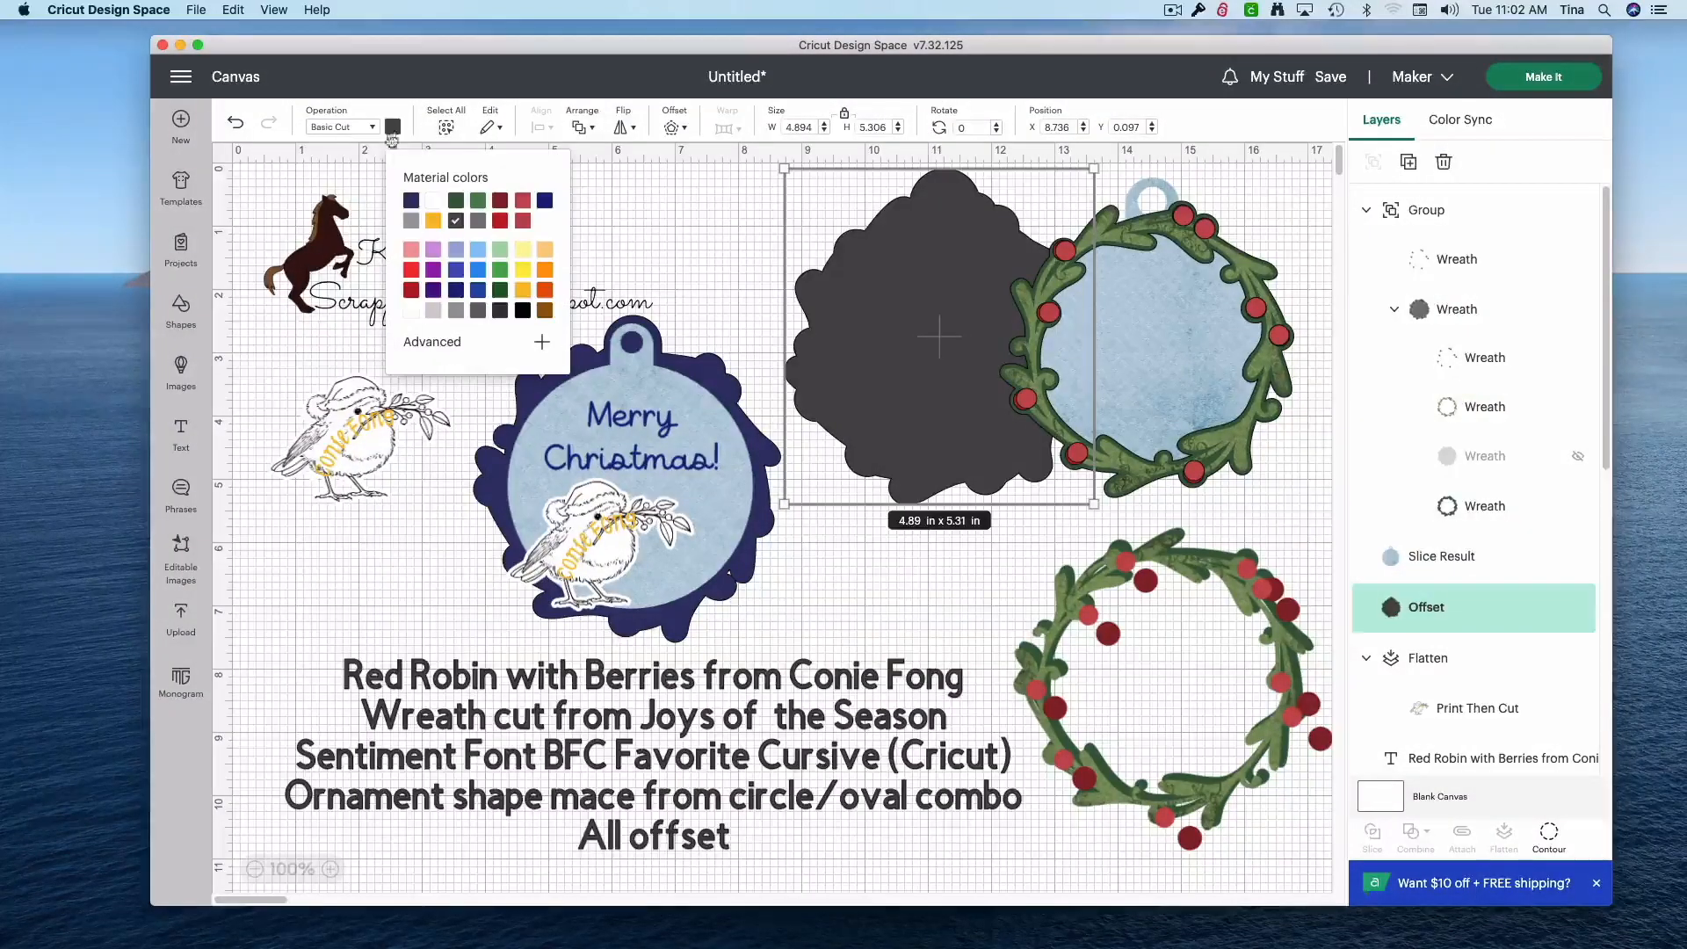
pyautogui.click(544, 200)
pyautogui.moveTo(887, 343); pyautogui.dragTo(1089, 337)
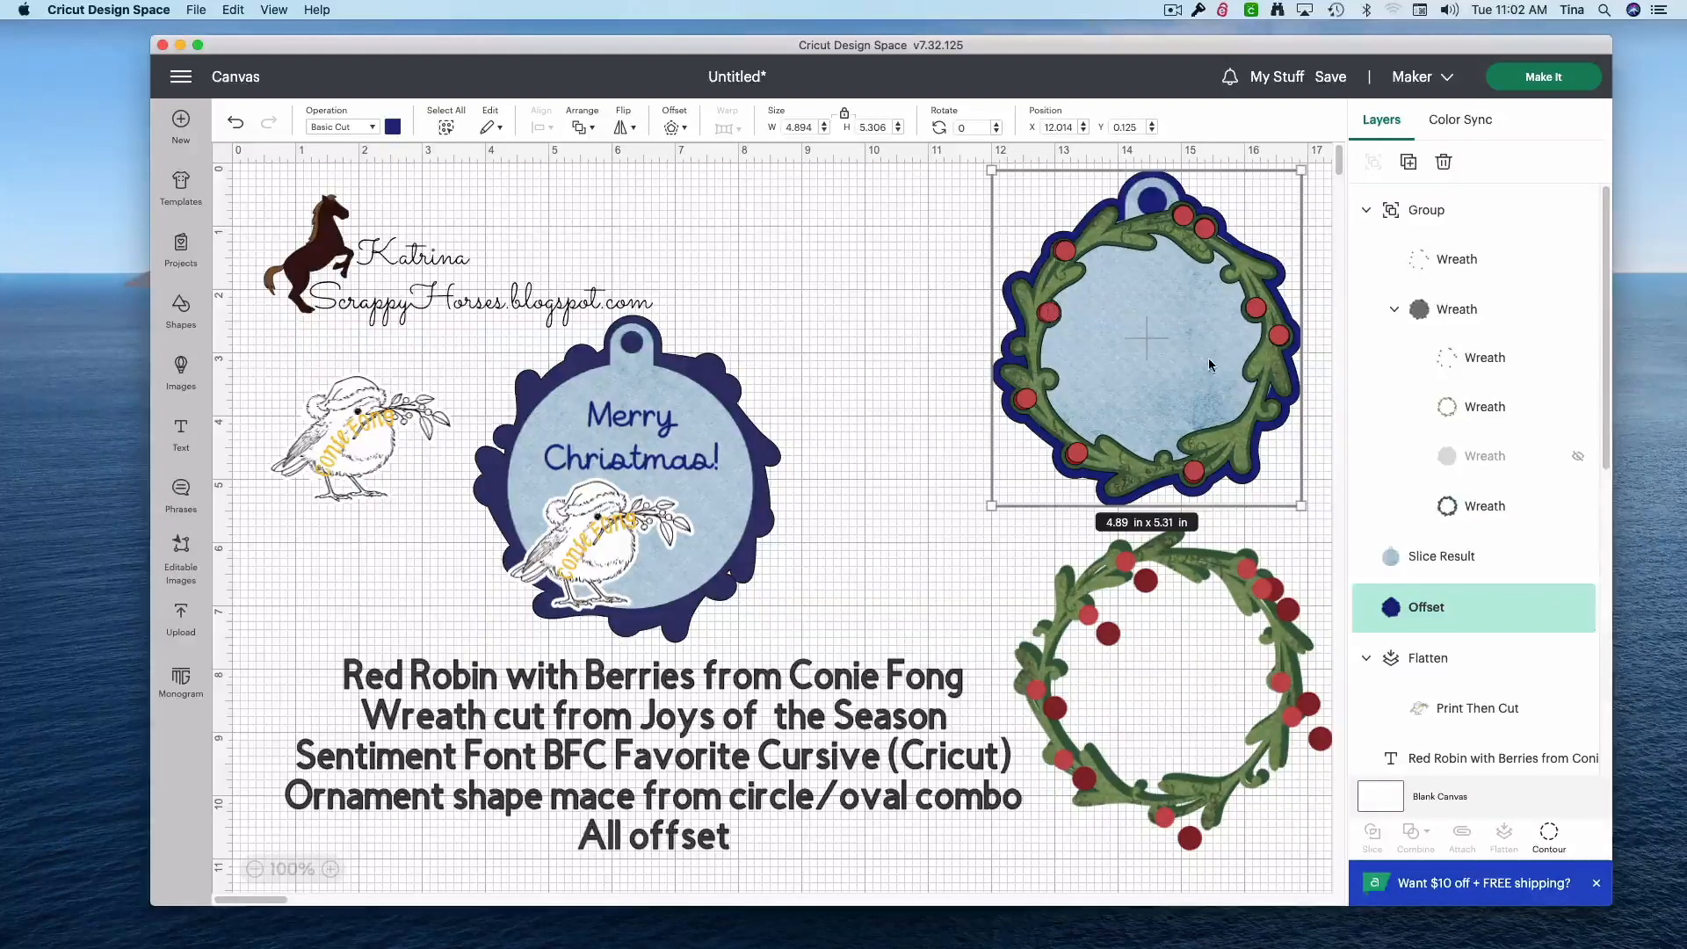
# - Shift the navy offset aside and pull the light blue ornament out to the empty area beside the wreath
pyautogui.moveTo(1173, 357); pyautogui.dragTo(1227, 384)
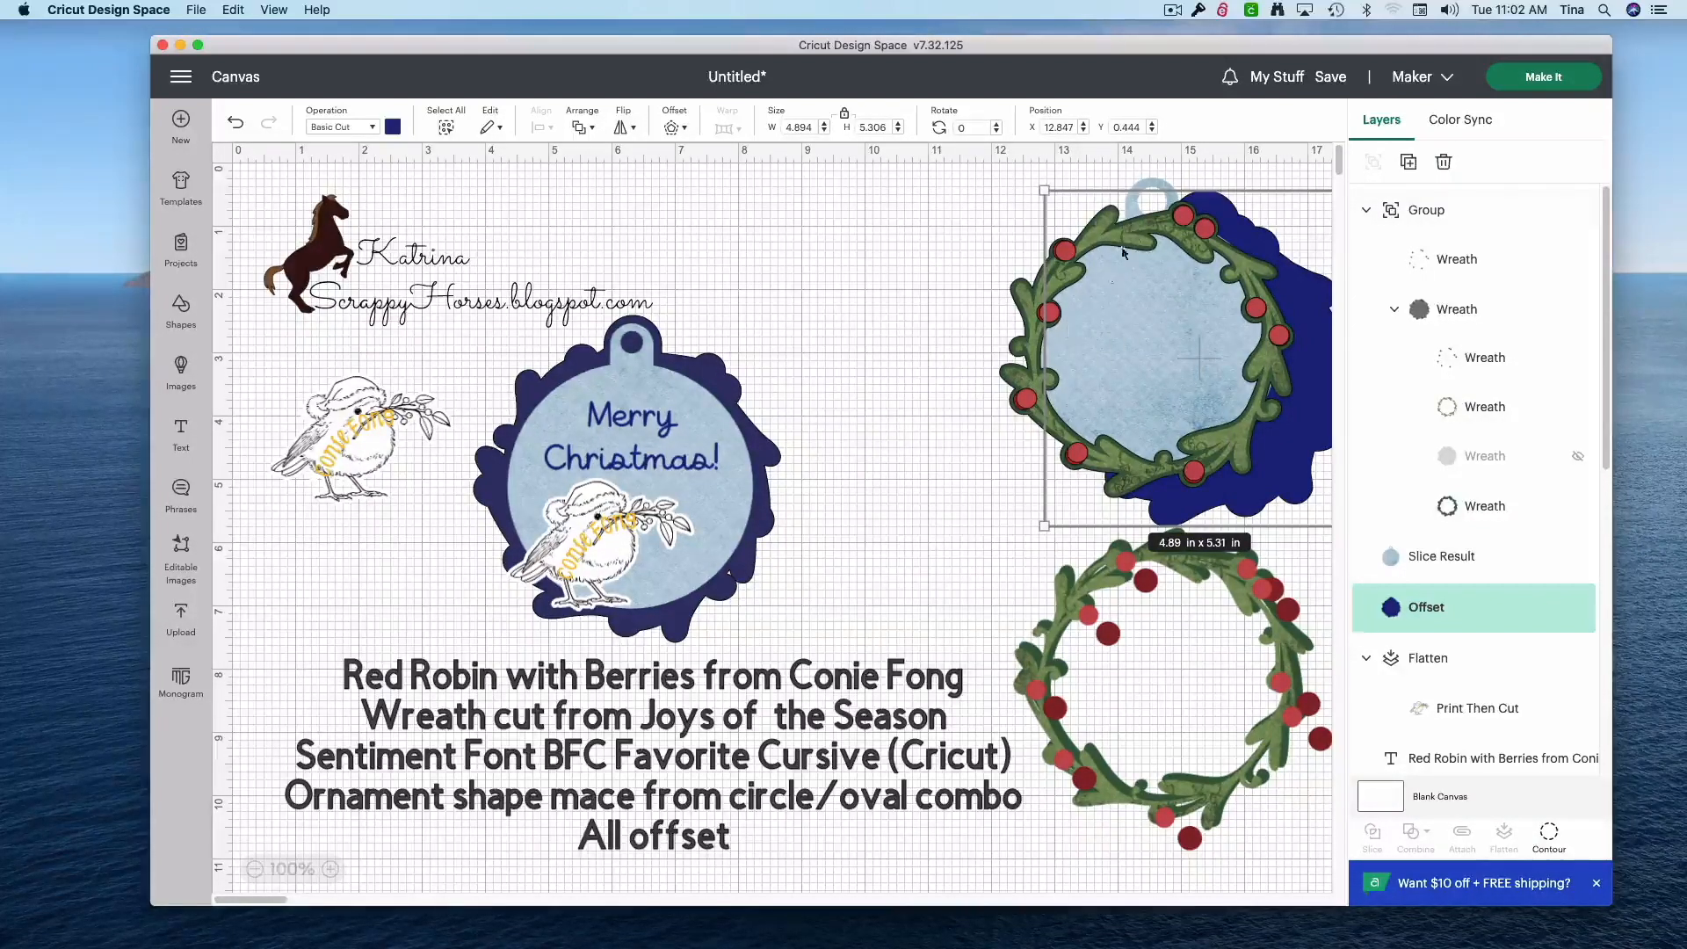
pyautogui.click(930, 230)
pyautogui.moveTo(1159, 181); pyautogui.dragTo(879, 176)
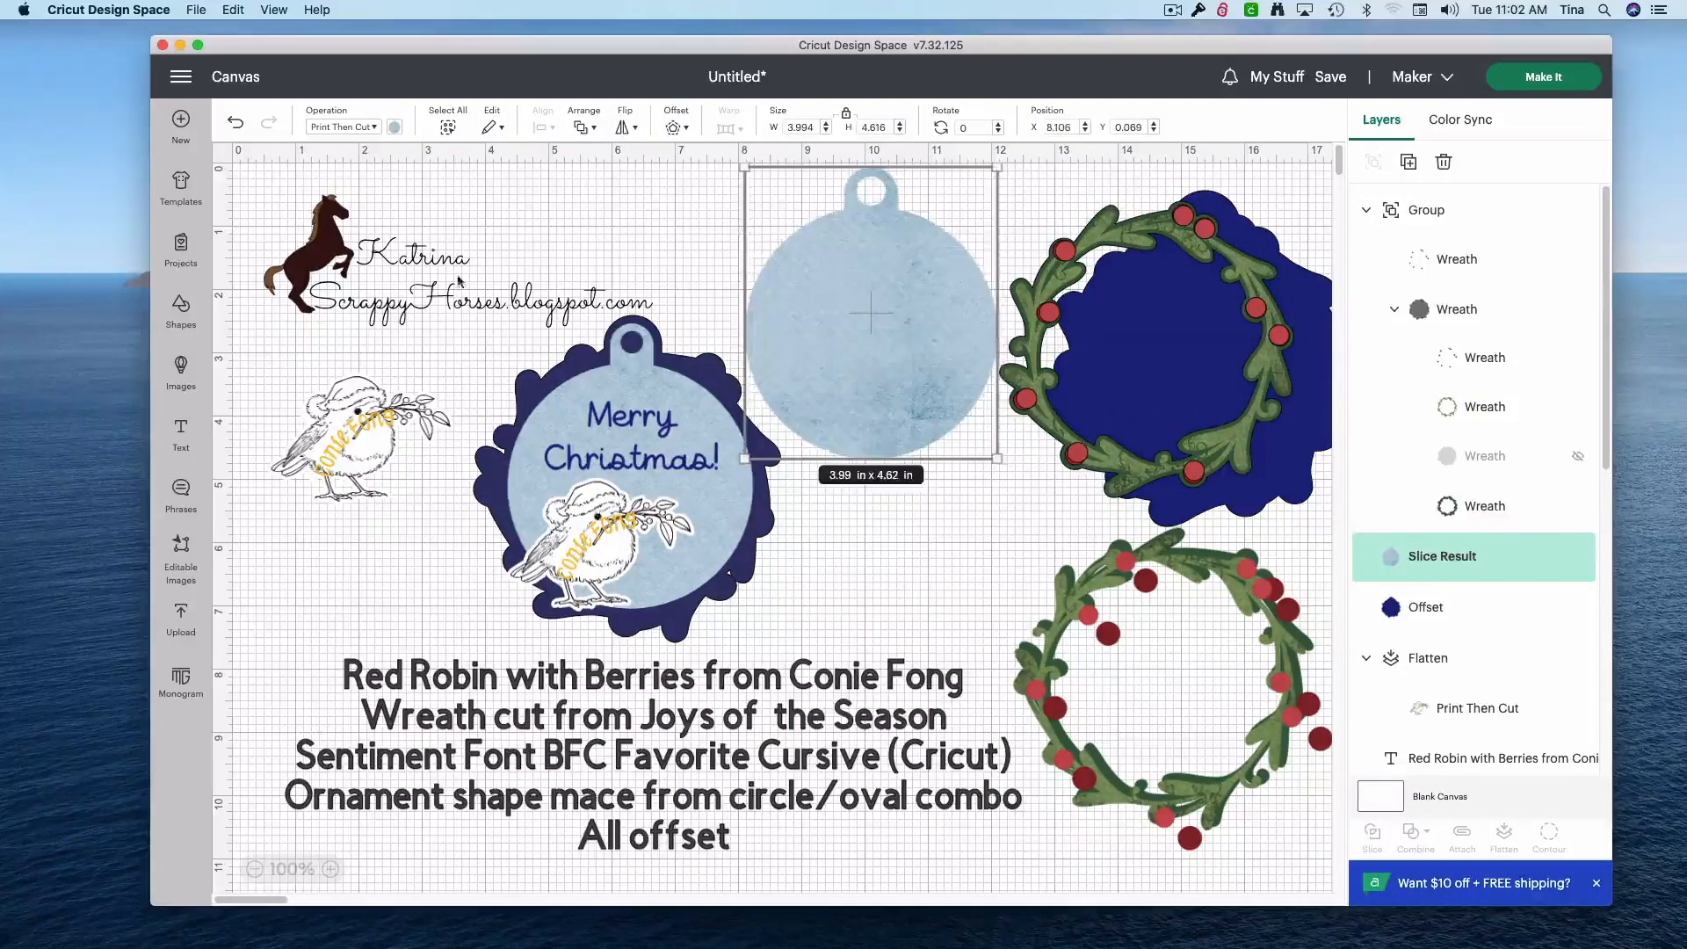
# - Add a text object reading "Merry Christmas!" on two lines
pyautogui.click(182, 437)
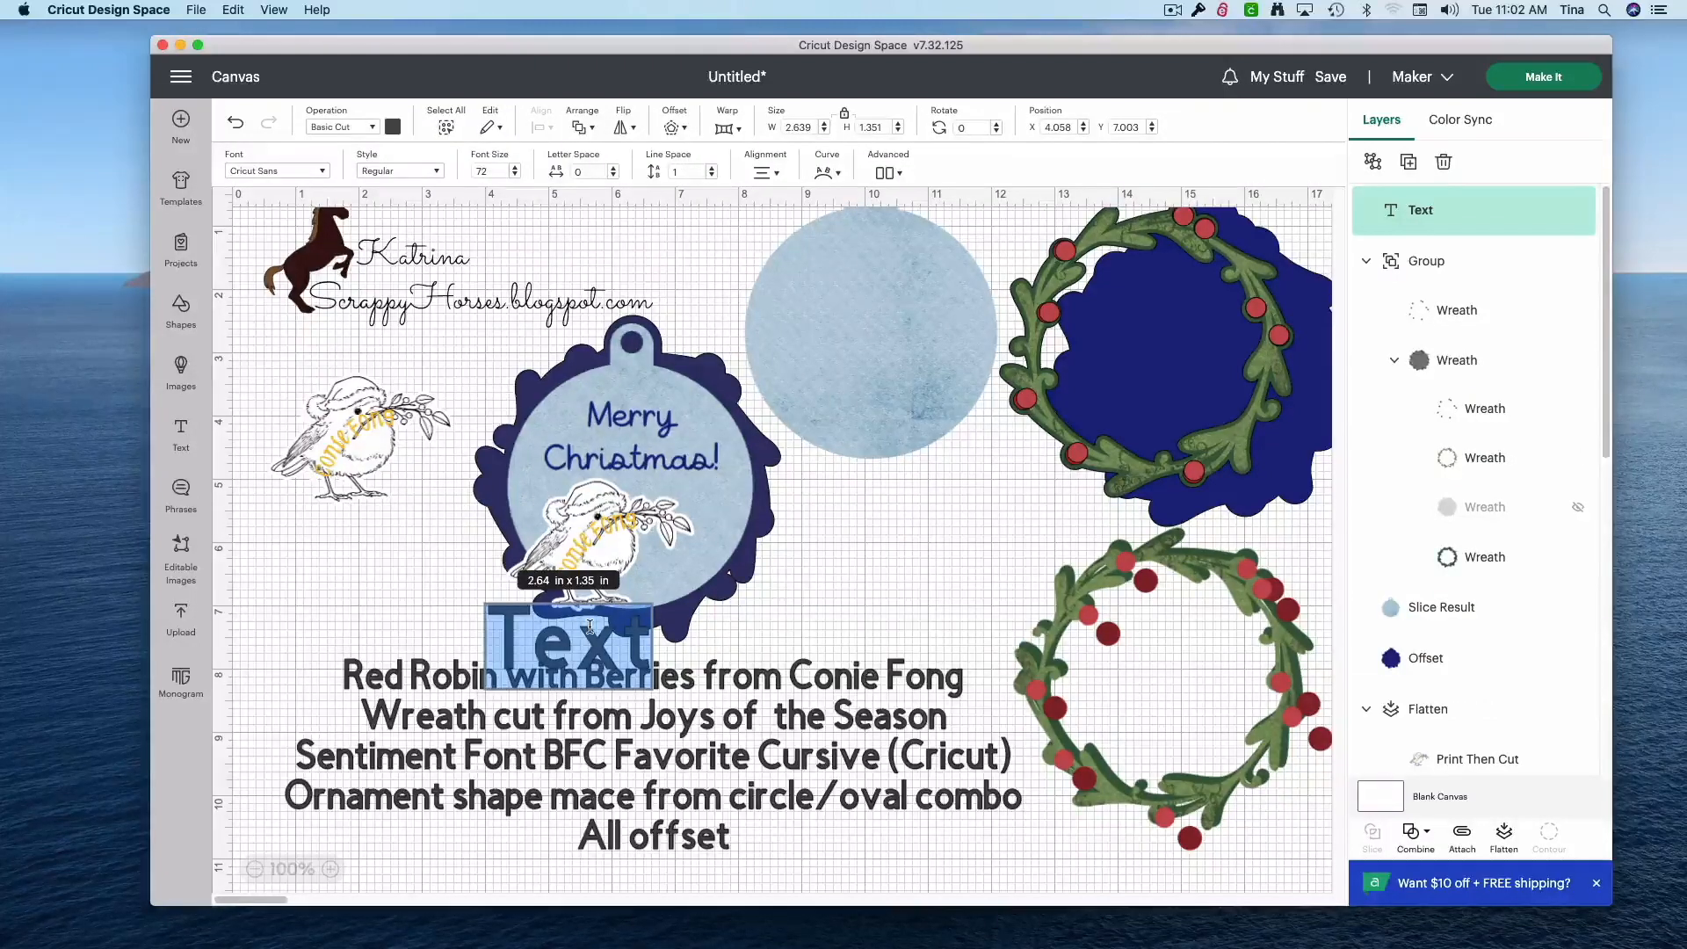
pyautogui.write('Merry')
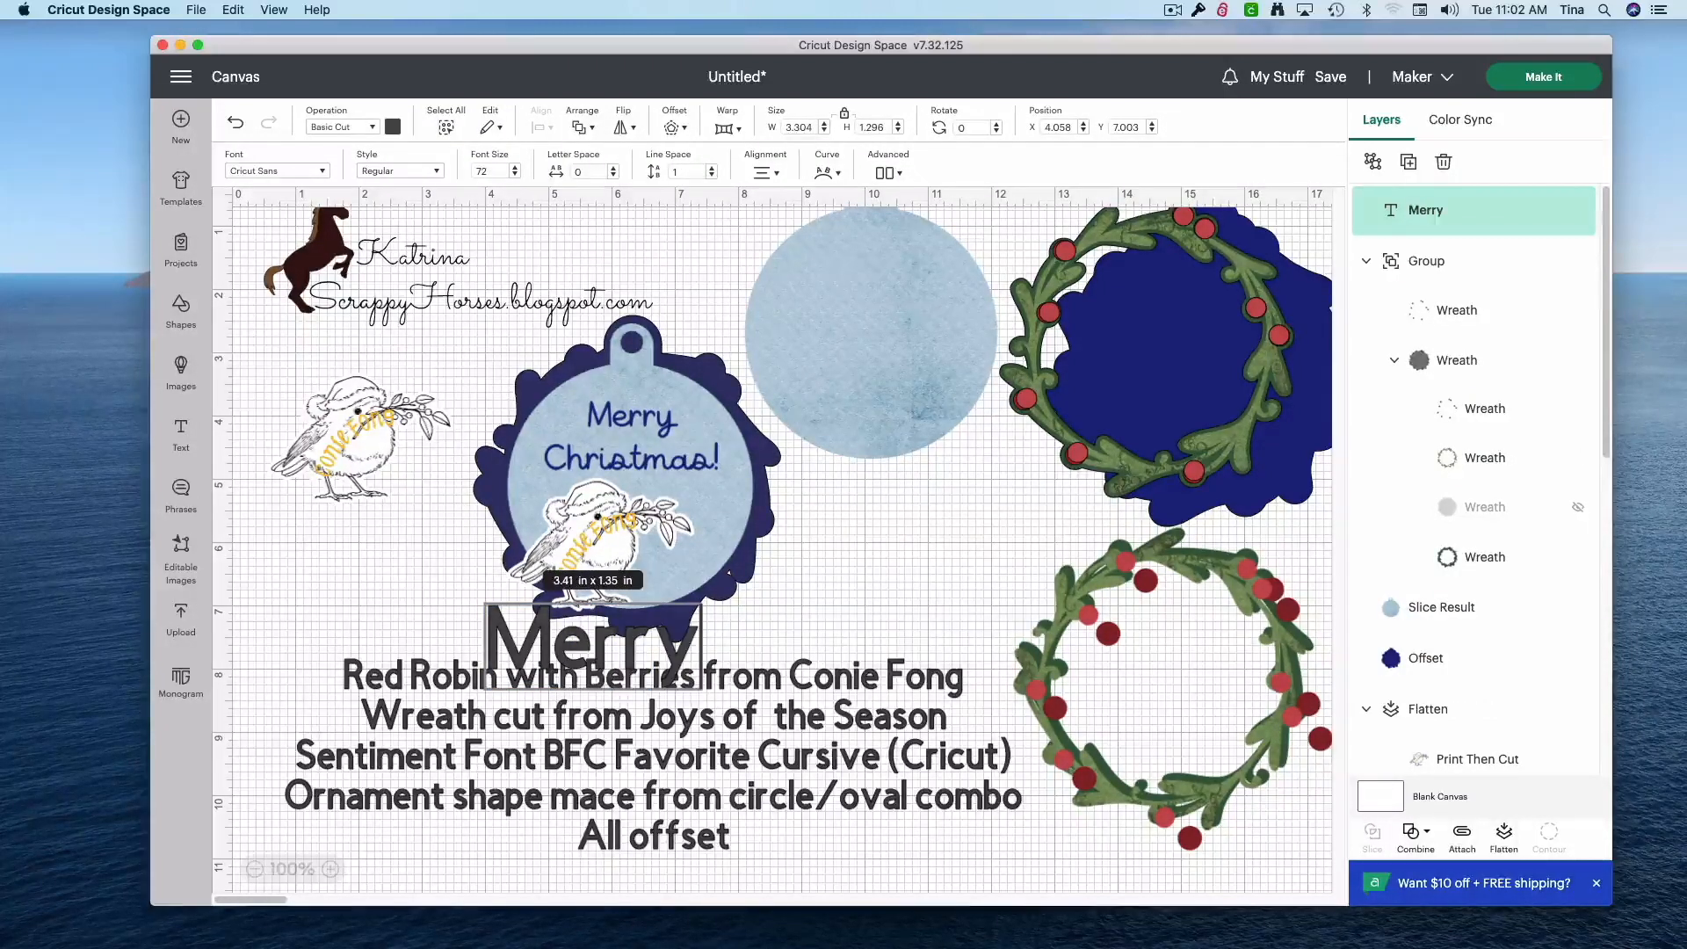
pyautogui.press('Return')
pyautogui.write('Christ')
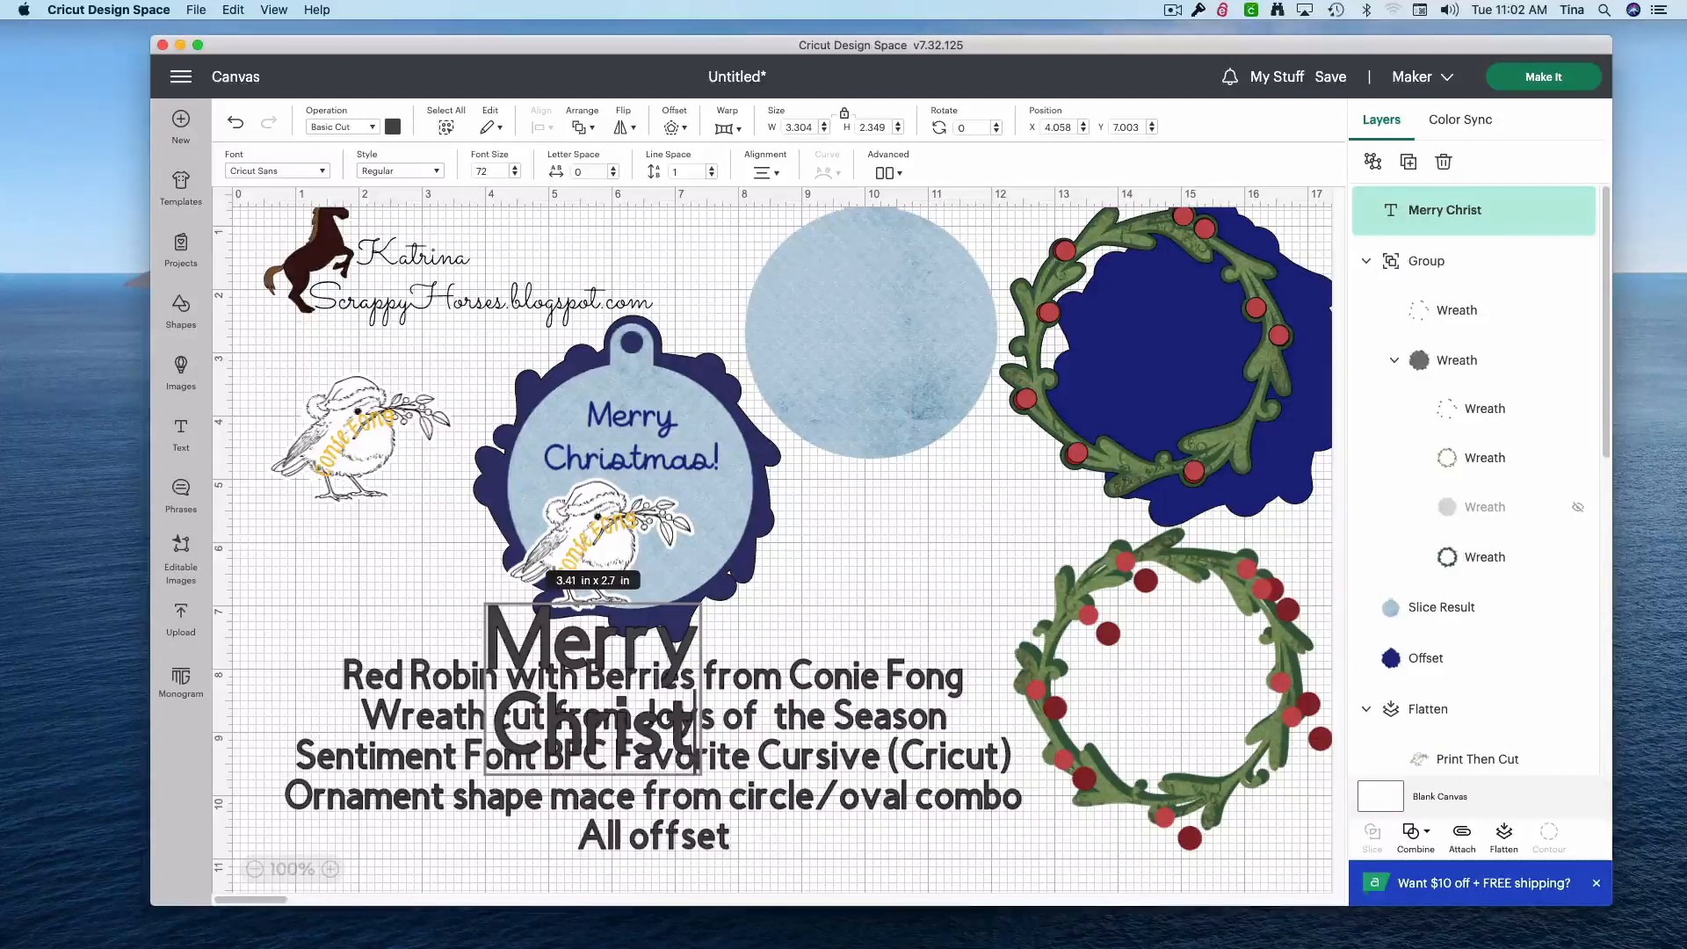
pyautogui.write('mas')
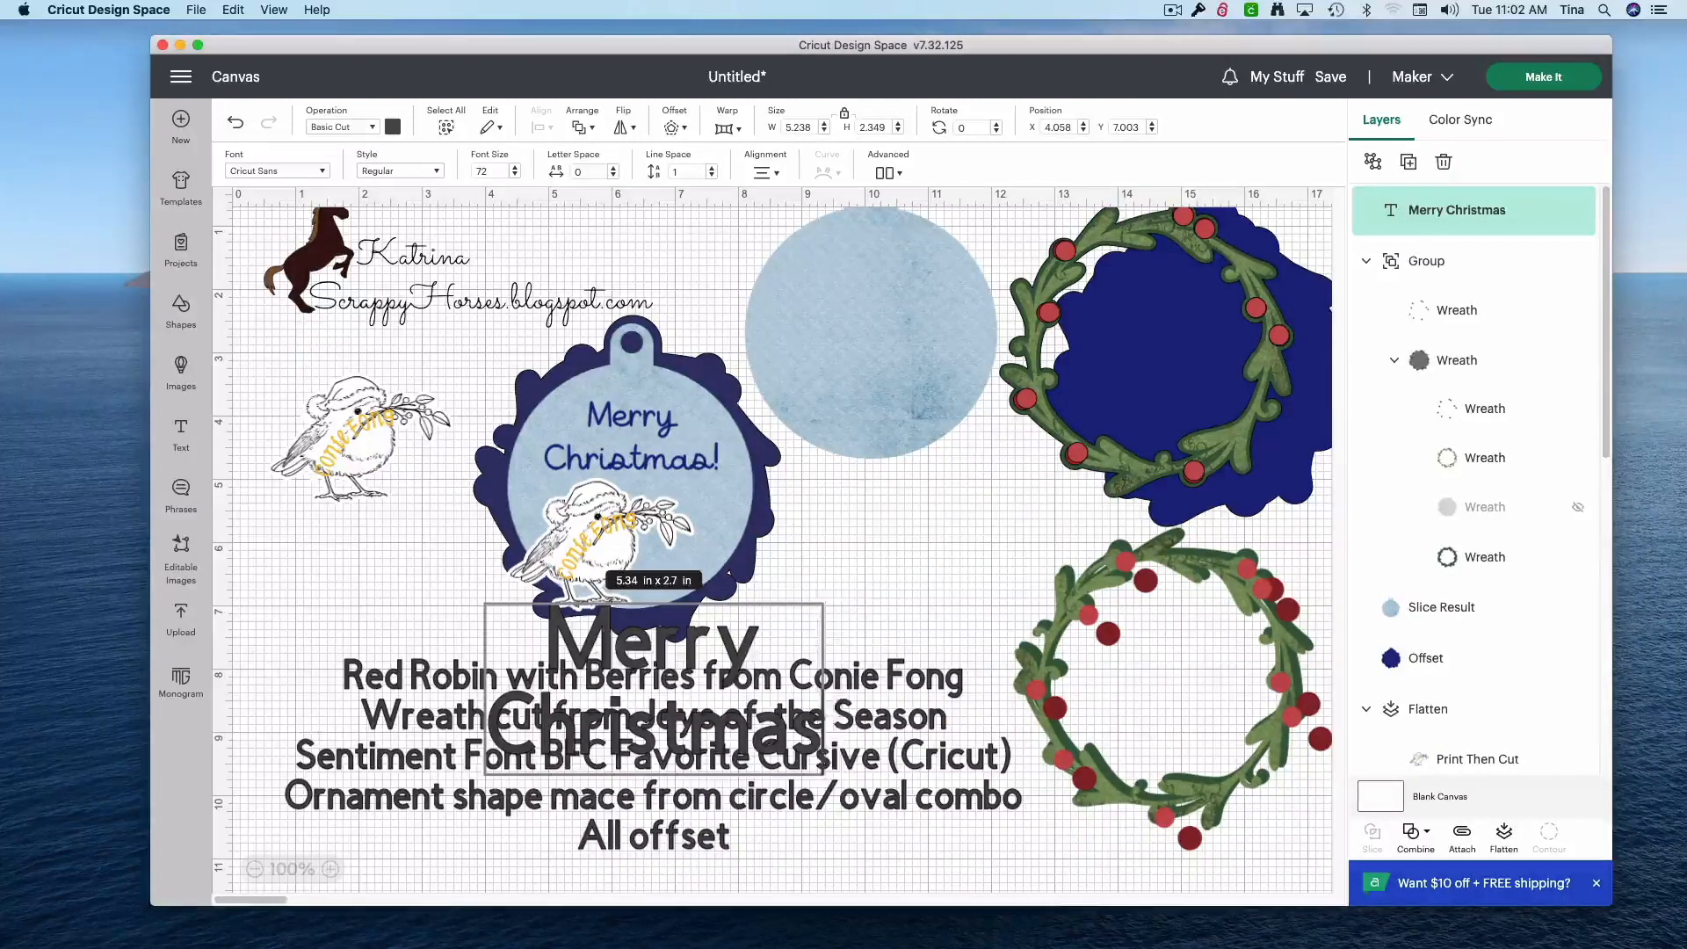
pyautogui.write('!')
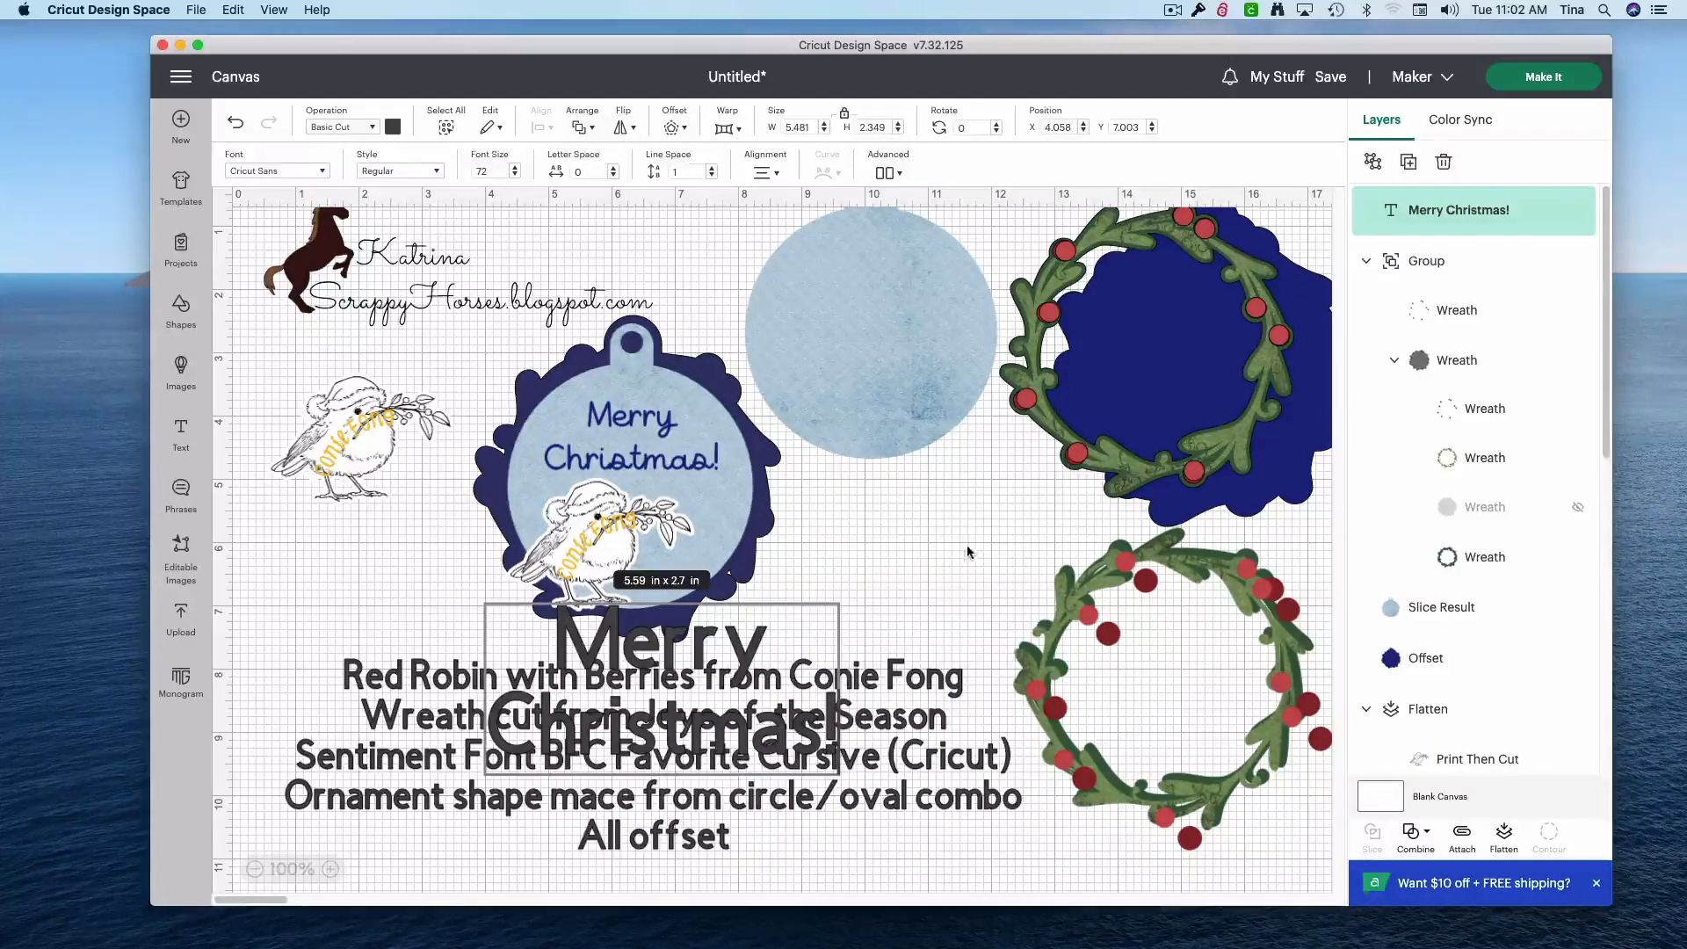
# - Fit the greeting on the upper part of the blue ornament at about 2.57 in wide and set its font to BFC Favorite Cursive
pyautogui.moveTo(674, 600); pyautogui.dragTo(846, 268)
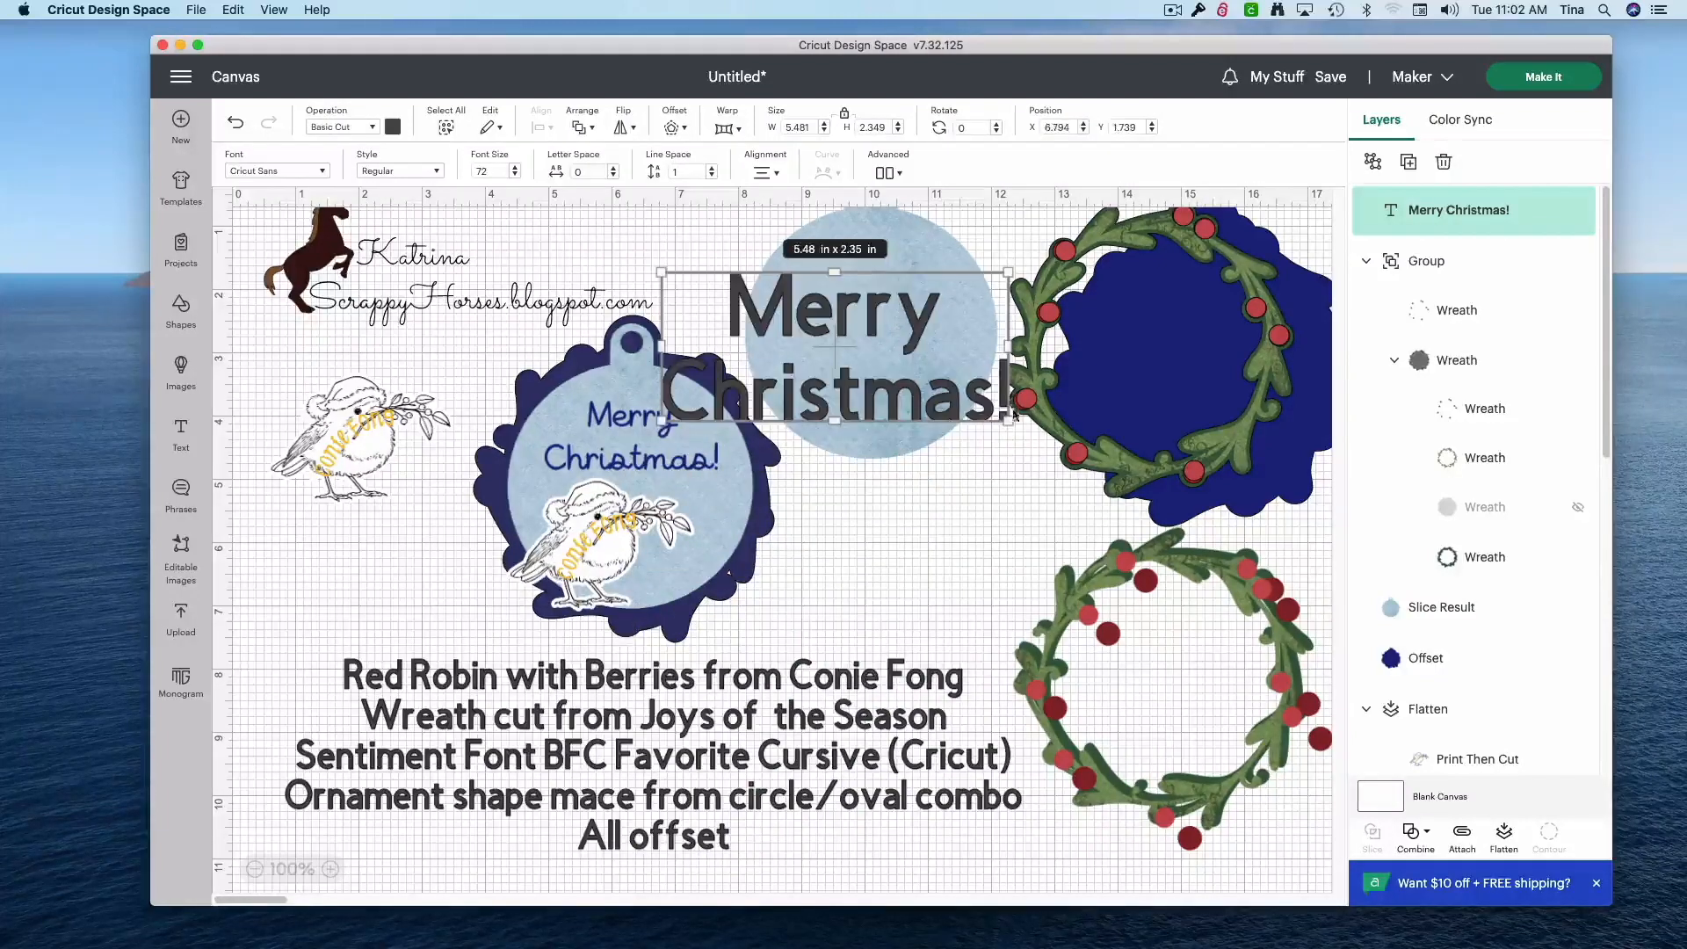
pyautogui.moveTo(938, 390); pyautogui.dragTo(889, 318)
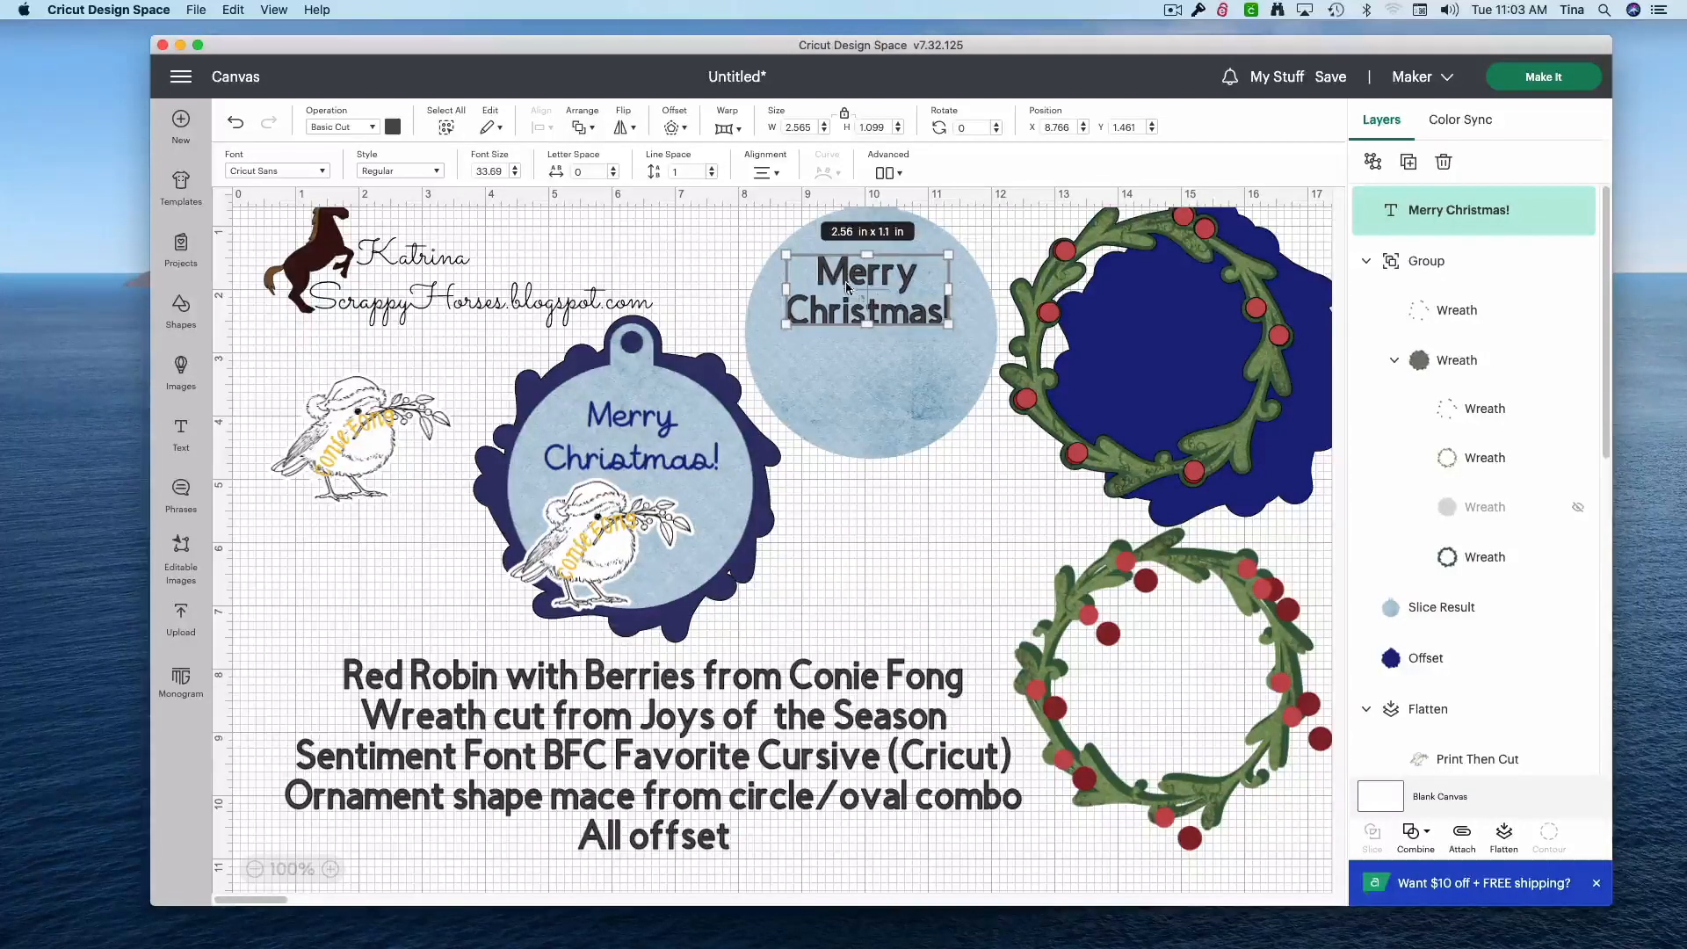
pyautogui.doubleClick(879, 298)
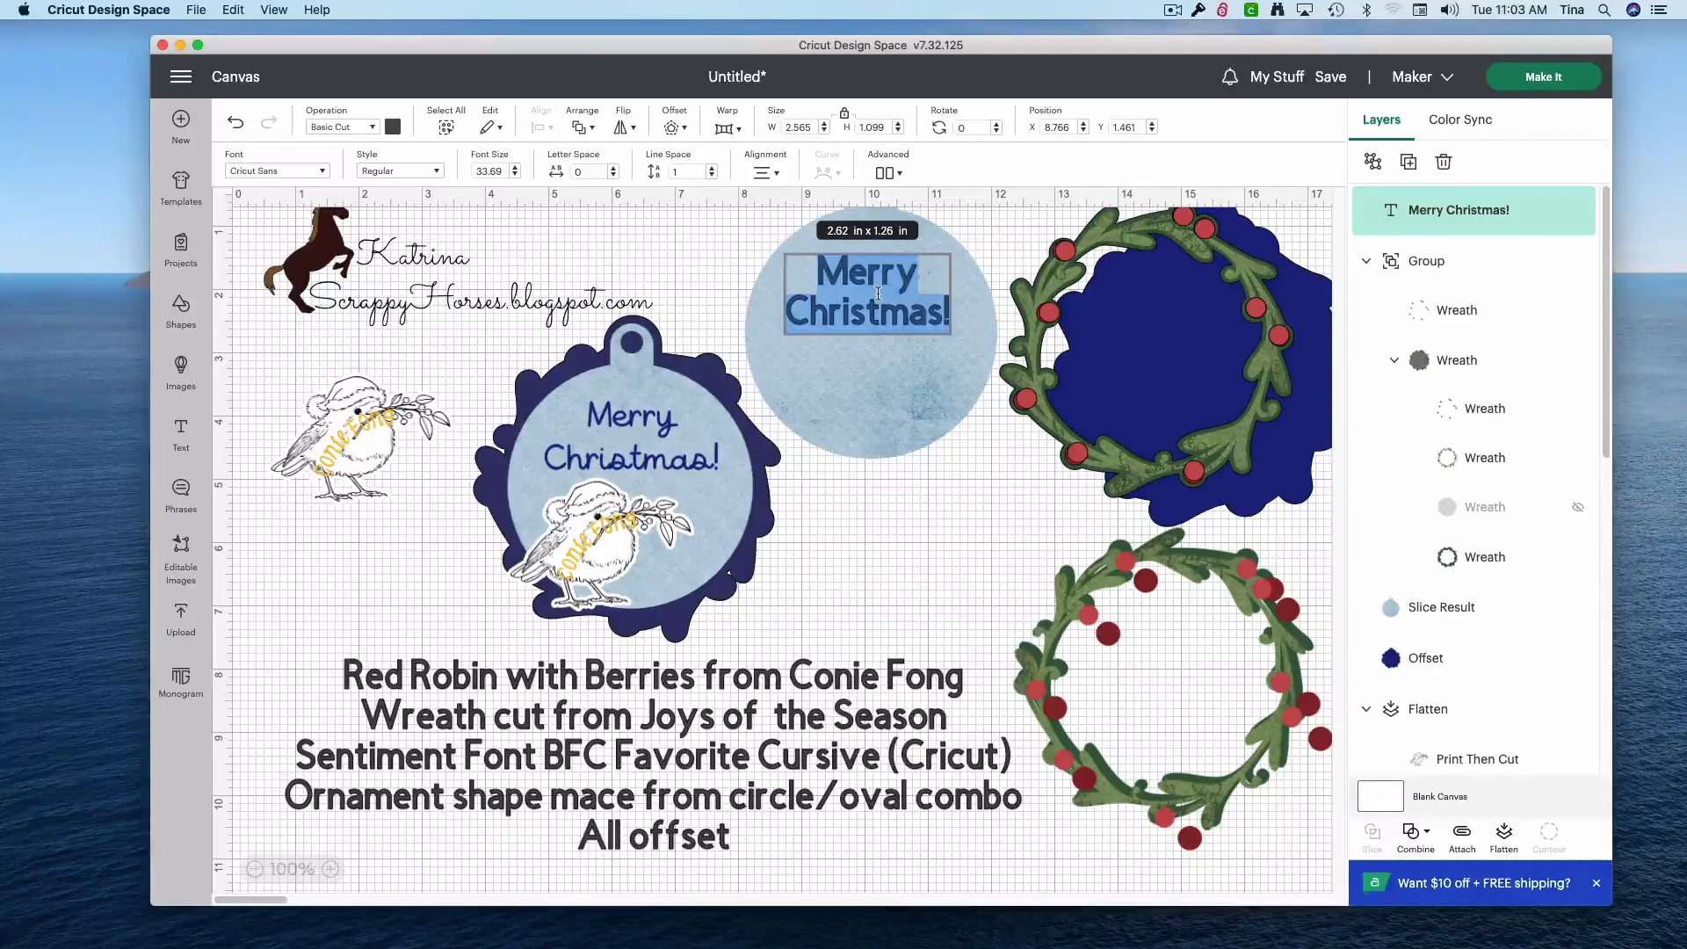
pyautogui.click(325, 171)
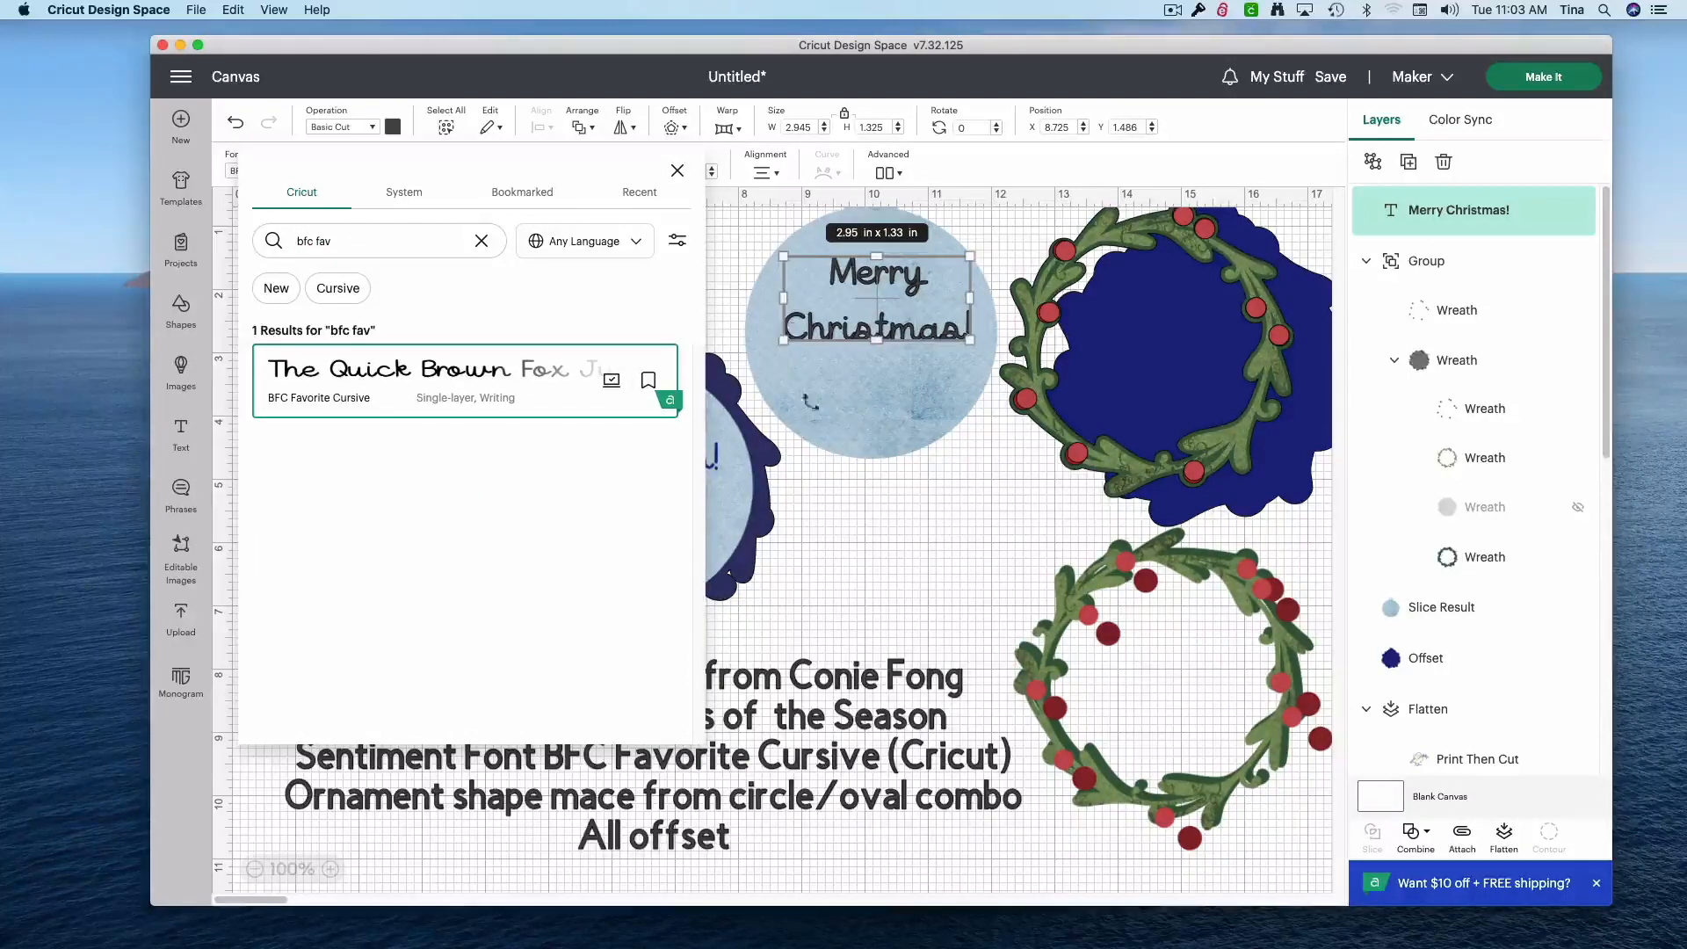
pyautogui.click(922, 518)
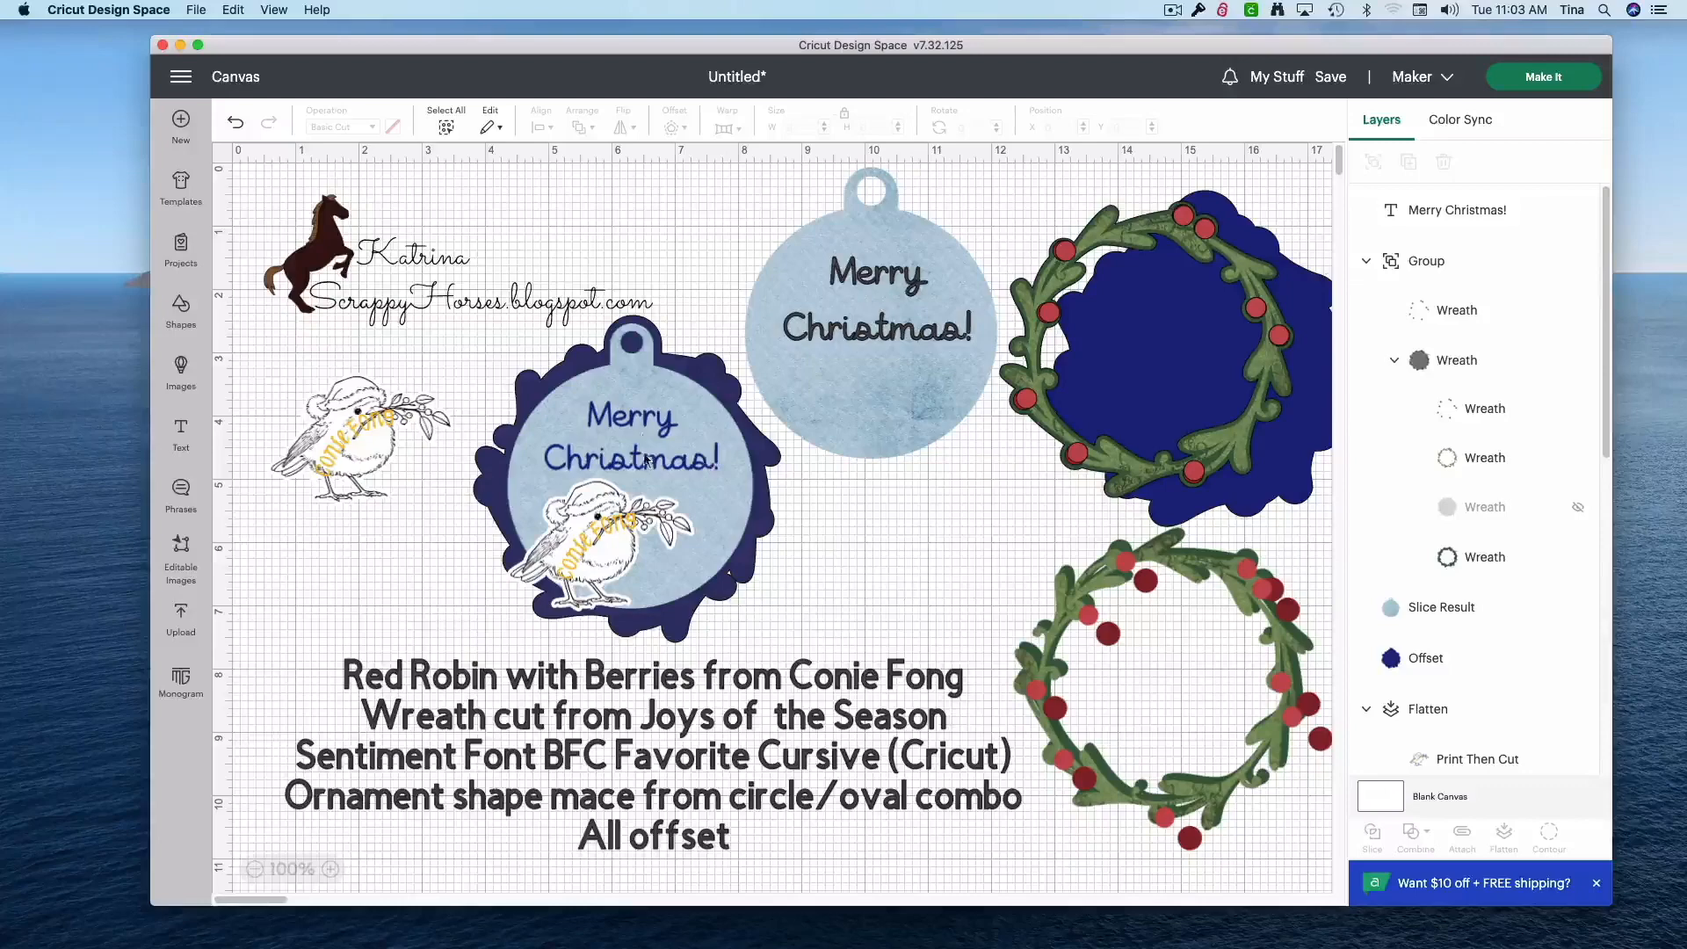
# - Tighten the line spacing of the Merry Christmas! text to -2.2
pyautogui.click(888, 334)
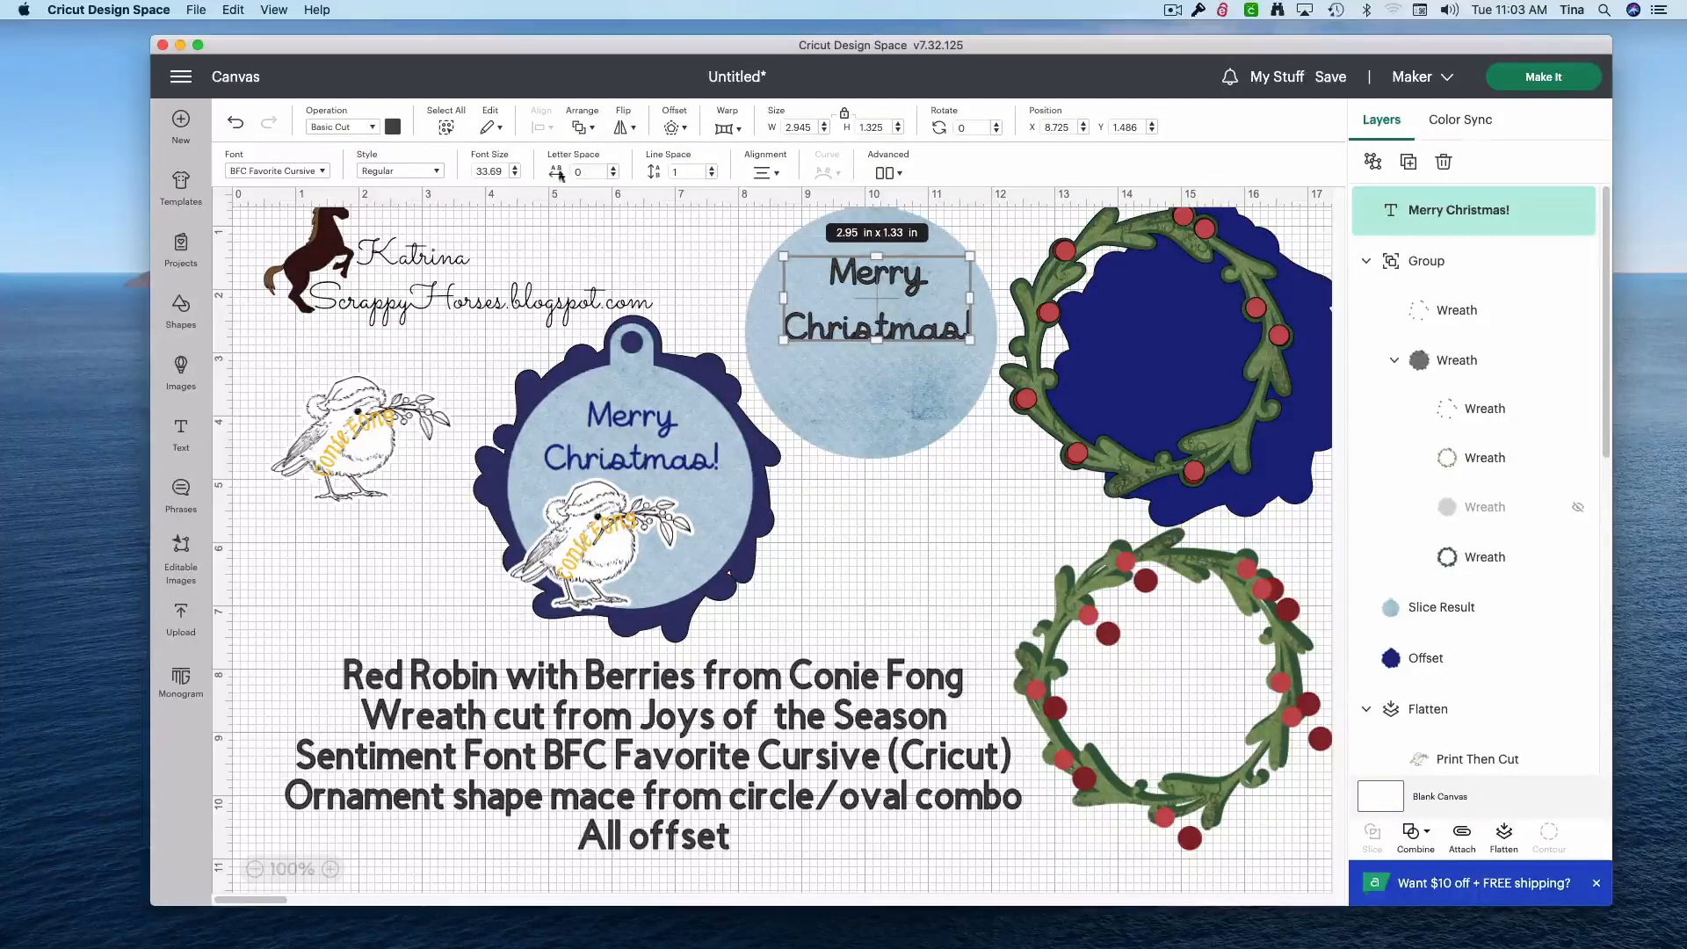
pyautogui.click(712, 175)
pyautogui.click(712, 176)
pyautogui.click(712, 176)
pyautogui.click(711, 175)
pyautogui.click(712, 175)
pyautogui.click(711, 176)
pyautogui.click(711, 176)
pyautogui.click(712, 176)
pyautogui.click(712, 175)
pyautogui.click(712, 176)
pyautogui.click(712, 176)
pyautogui.click(711, 176)
pyautogui.click(711, 175)
pyautogui.click(712, 176)
pyautogui.click(712, 175)
pyautogui.click(712, 175)
pyautogui.click(712, 175)
pyautogui.click(711, 176)
pyautogui.click(712, 175)
pyautogui.click(711, 175)
pyautogui.click(712, 176)
pyautogui.click(712, 176)
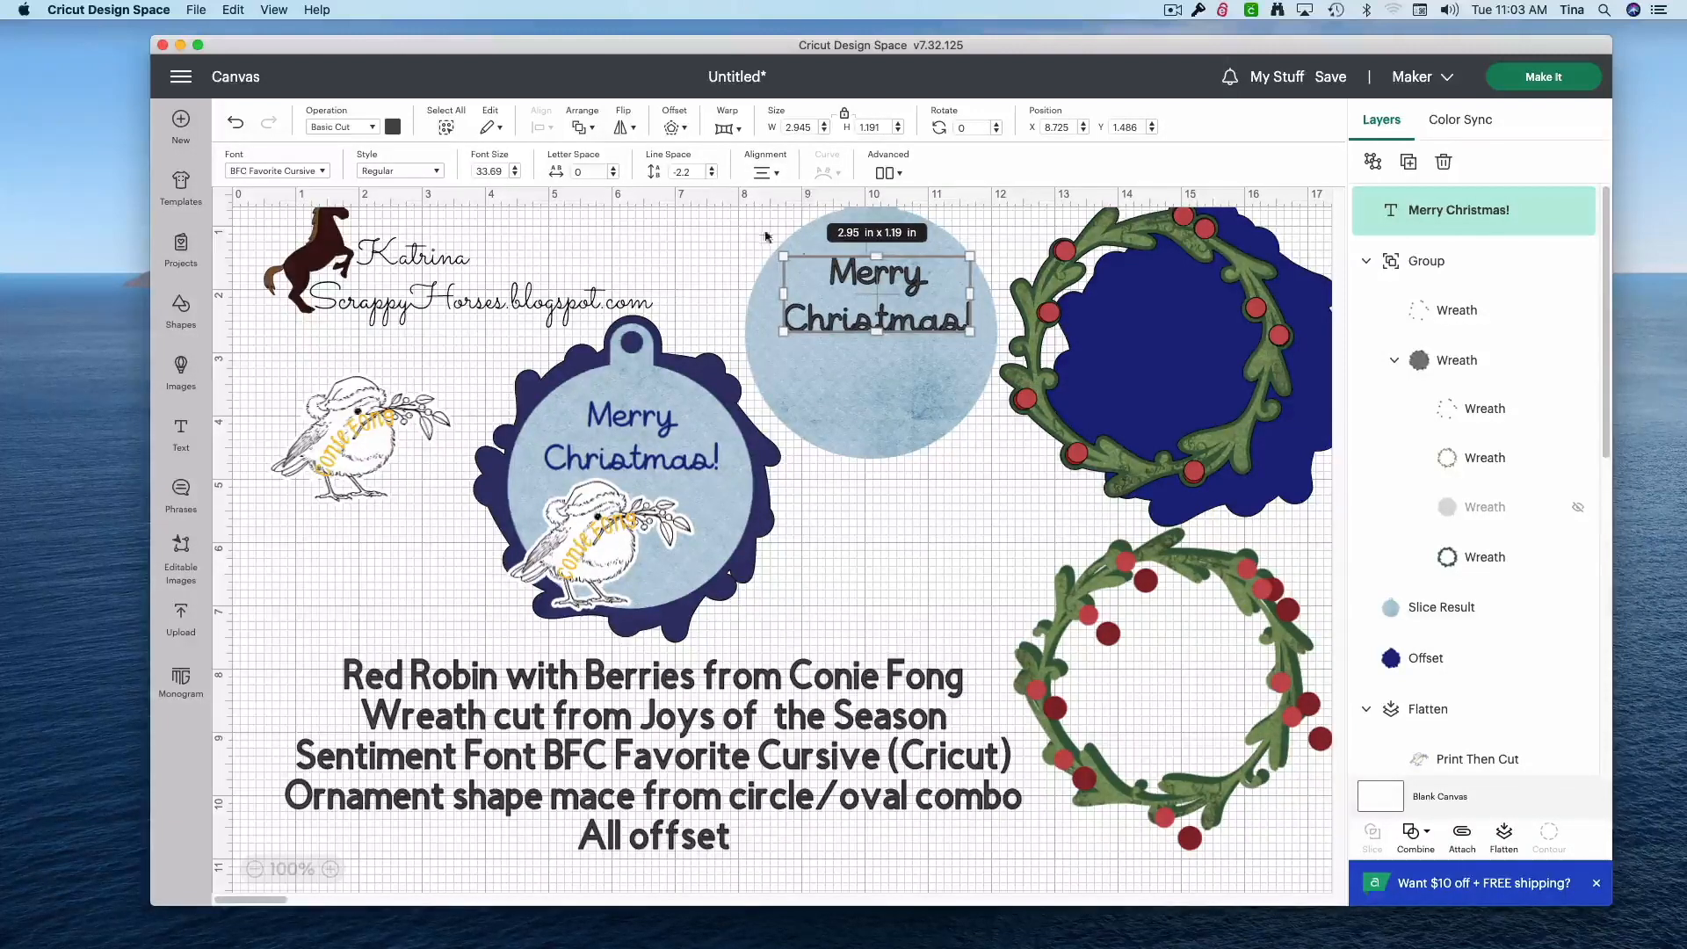
# - Scale the Merry Christmas! text to about 2.64 in wide and colour it navy blue
pyautogui.moveTo(969, 330); pyautogui.dragTo(896, 318)
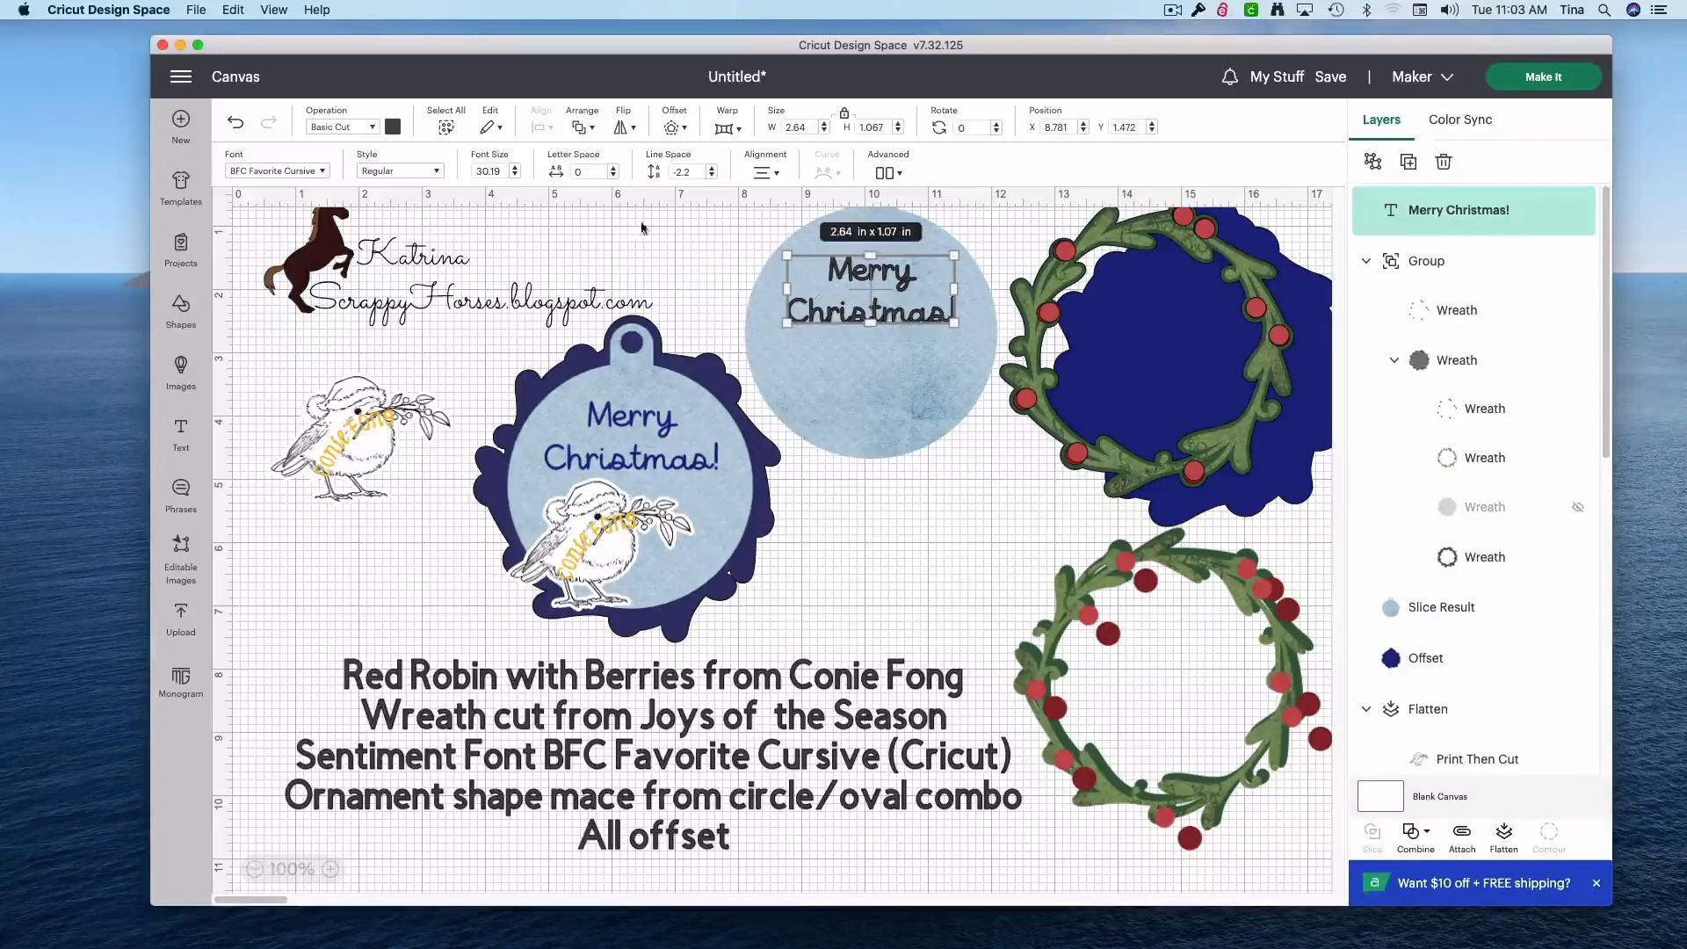
pyautogui.click(393, 128)
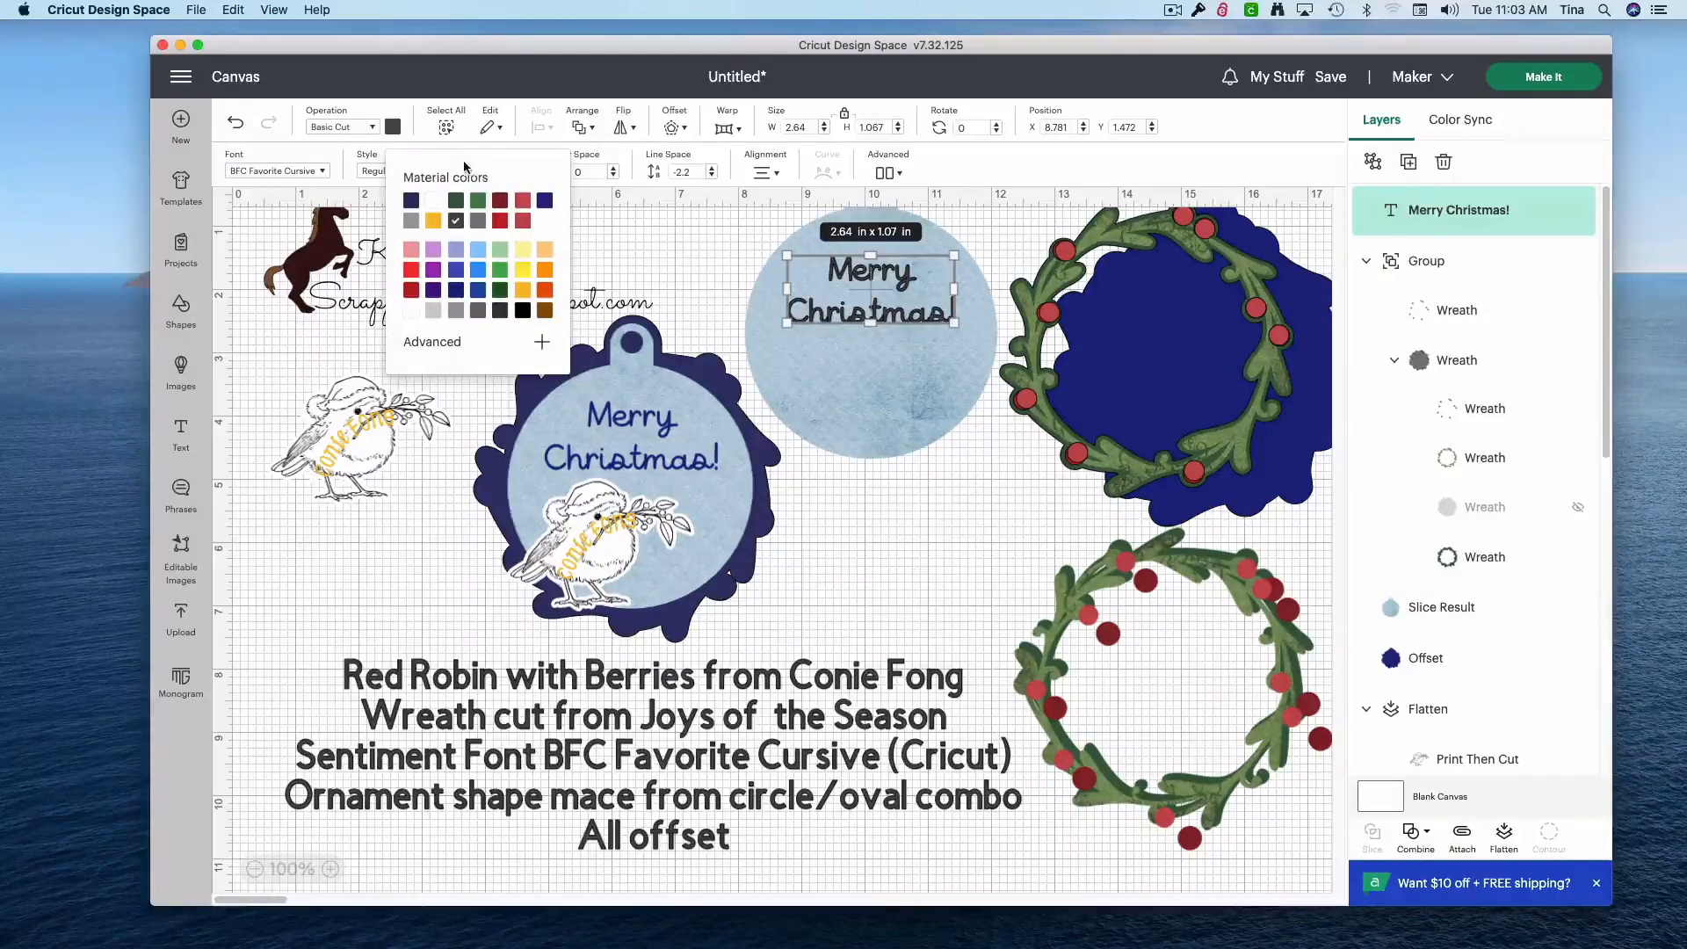
pyautogui.click(551, 207)
pyautogui.click(954, 502)
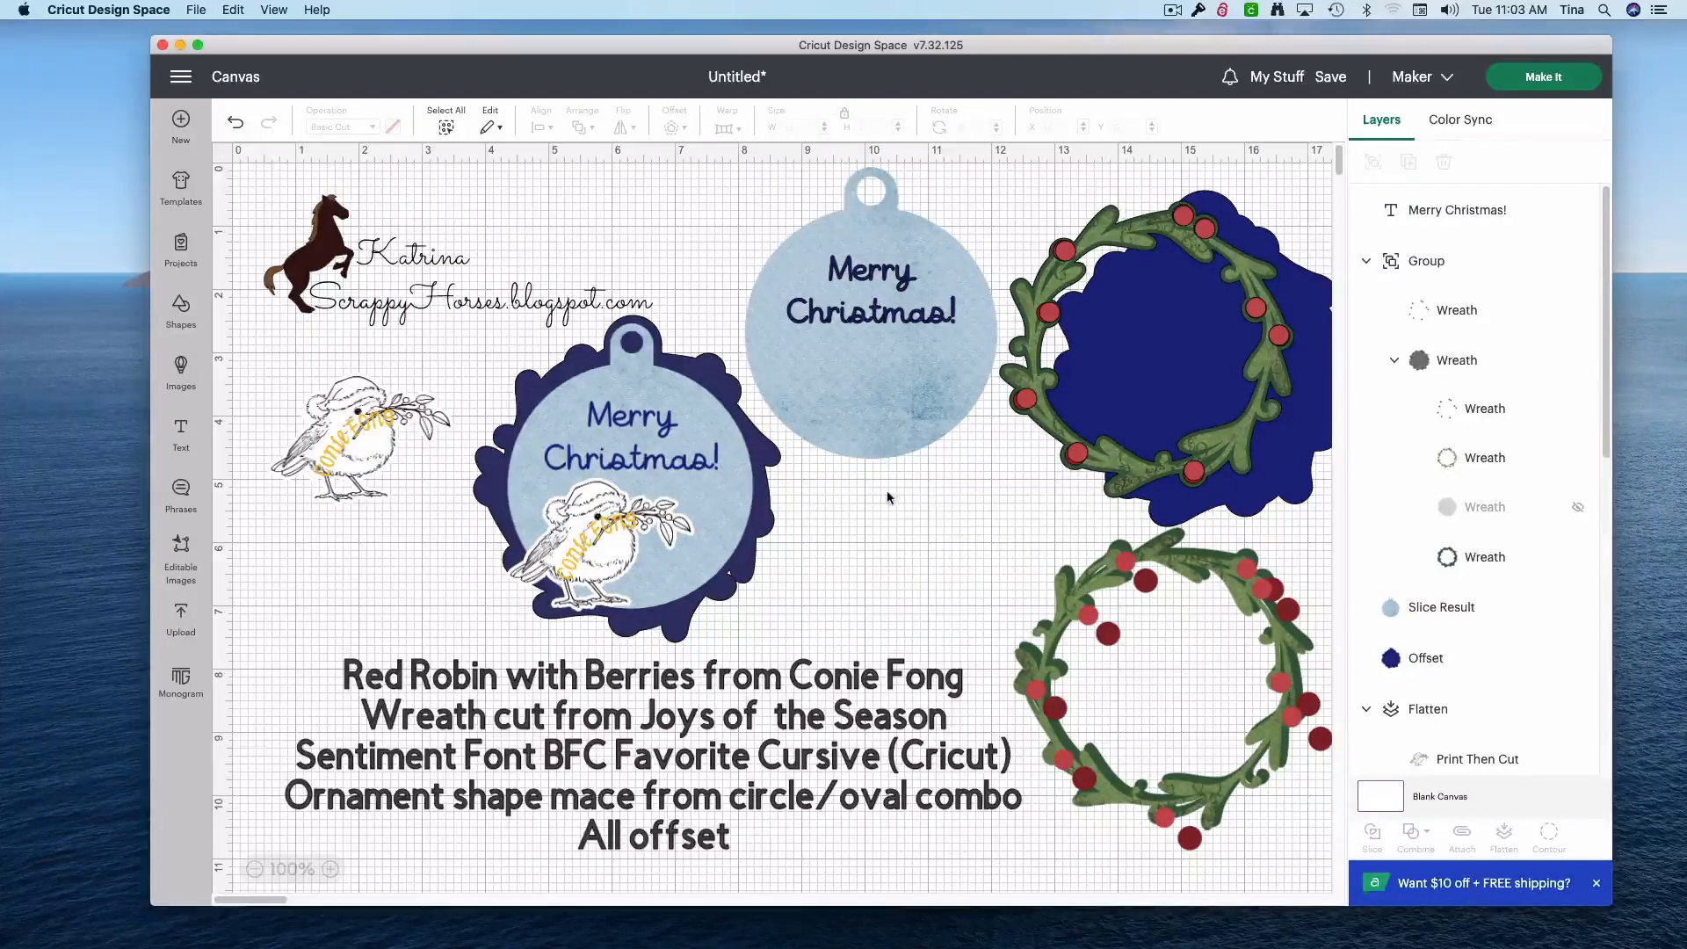
# - Flatten the Merry Christmas! text and the light blue ornament into one Print Then Cut layer
pyautogui.click(861, 248)
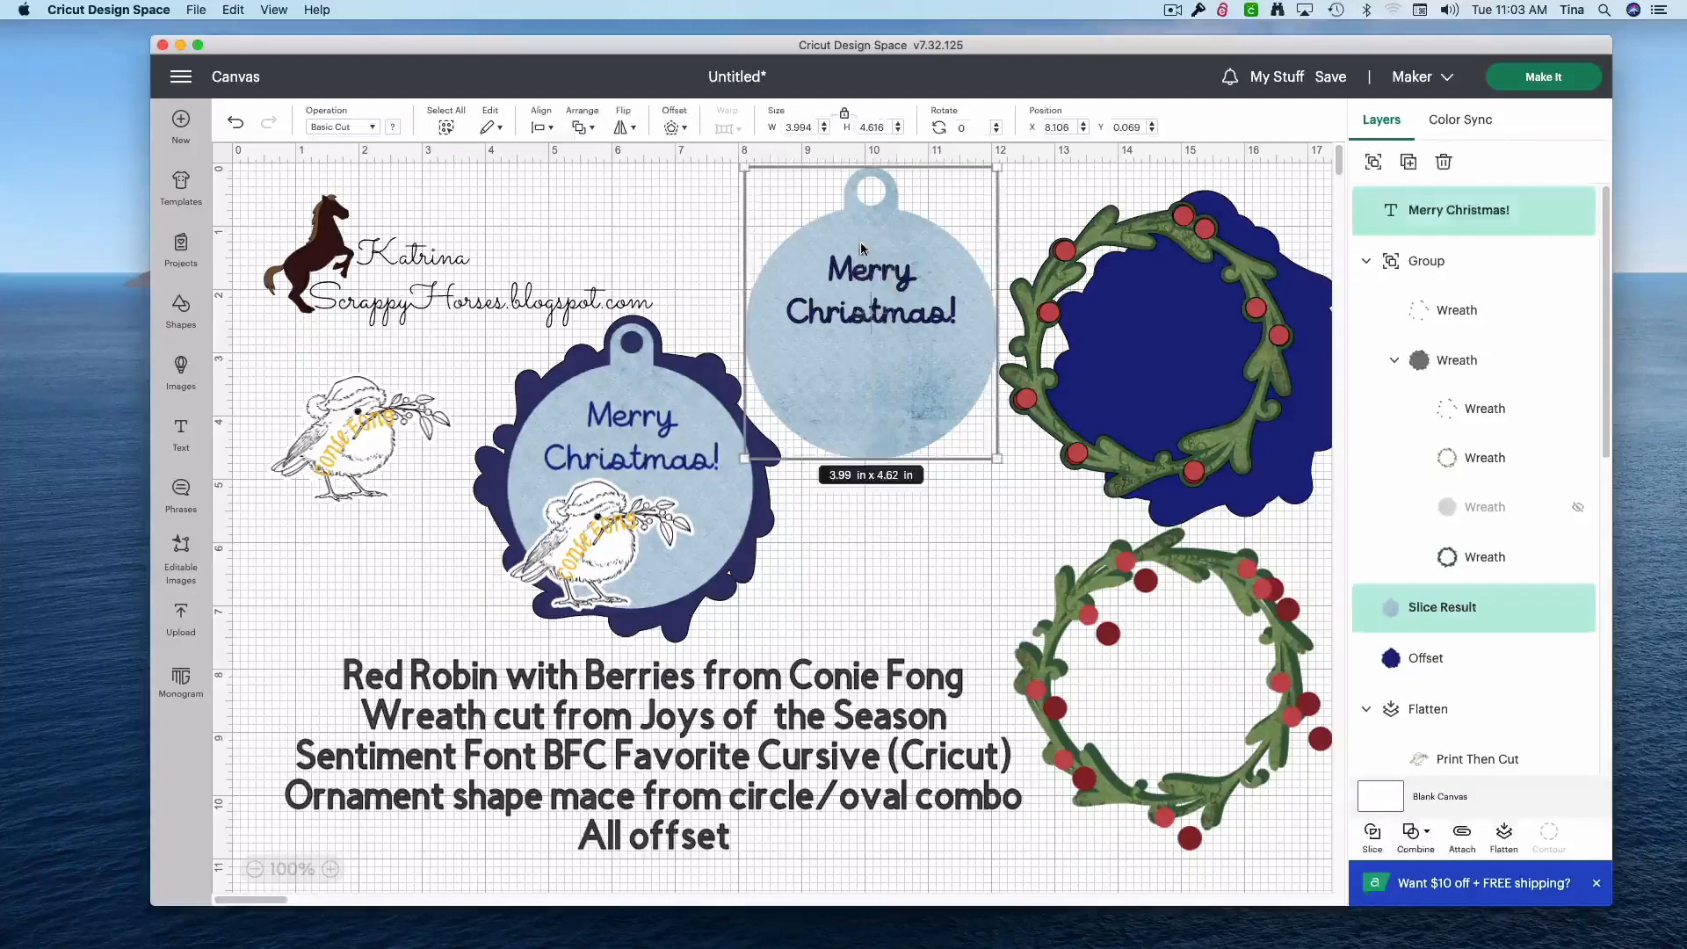
pyautogui.click(1504, 834)
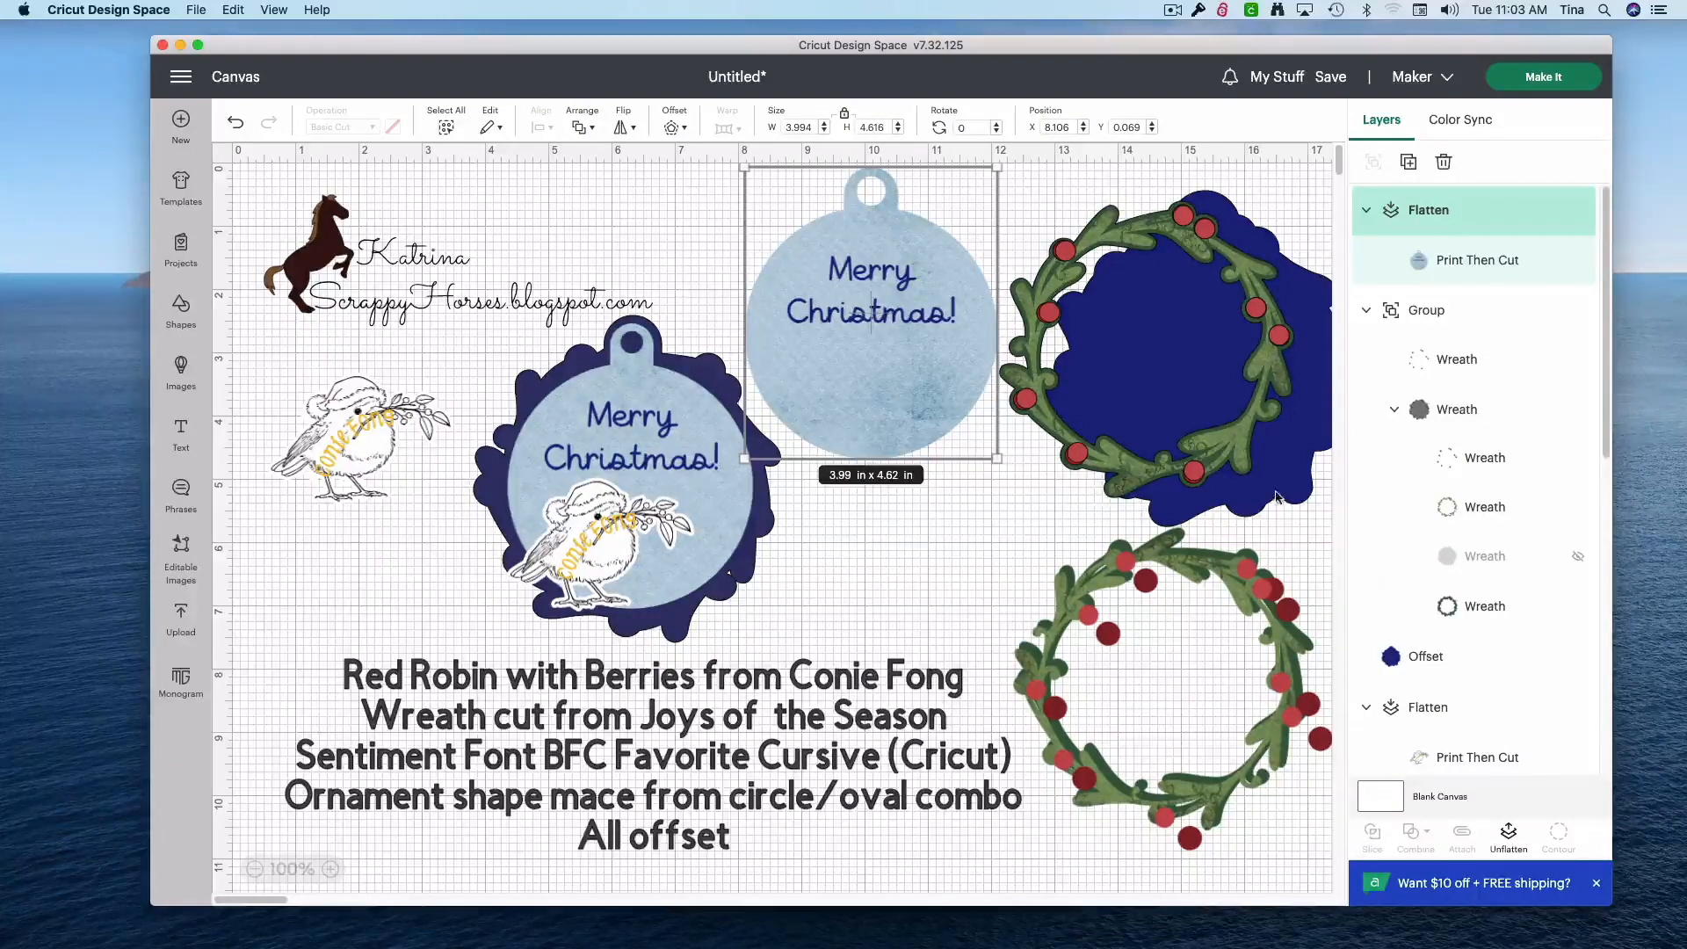
# - Bring the wreath group to the front, centre it over the light blue ornament, and place the navy offset behind them
pyautogui.moveTo(1147, 344); pyautogui.dragTo(1041, 338)
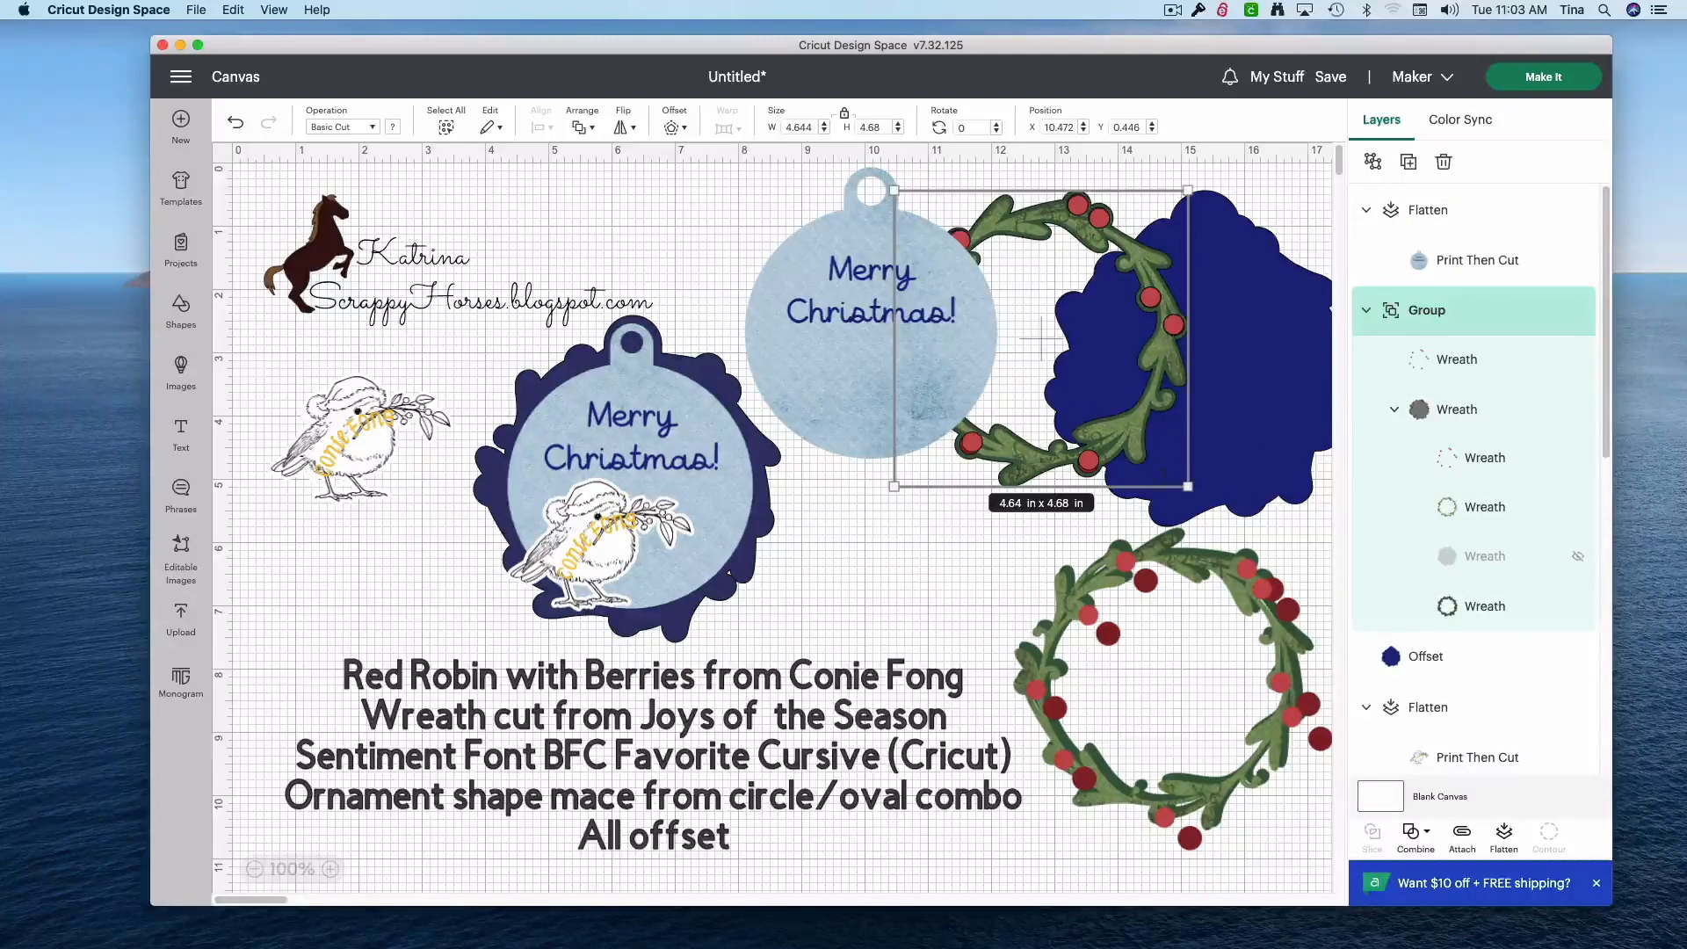
pyautogui.rightClick(1161, 232)
pyautogui.click(1226, 529)
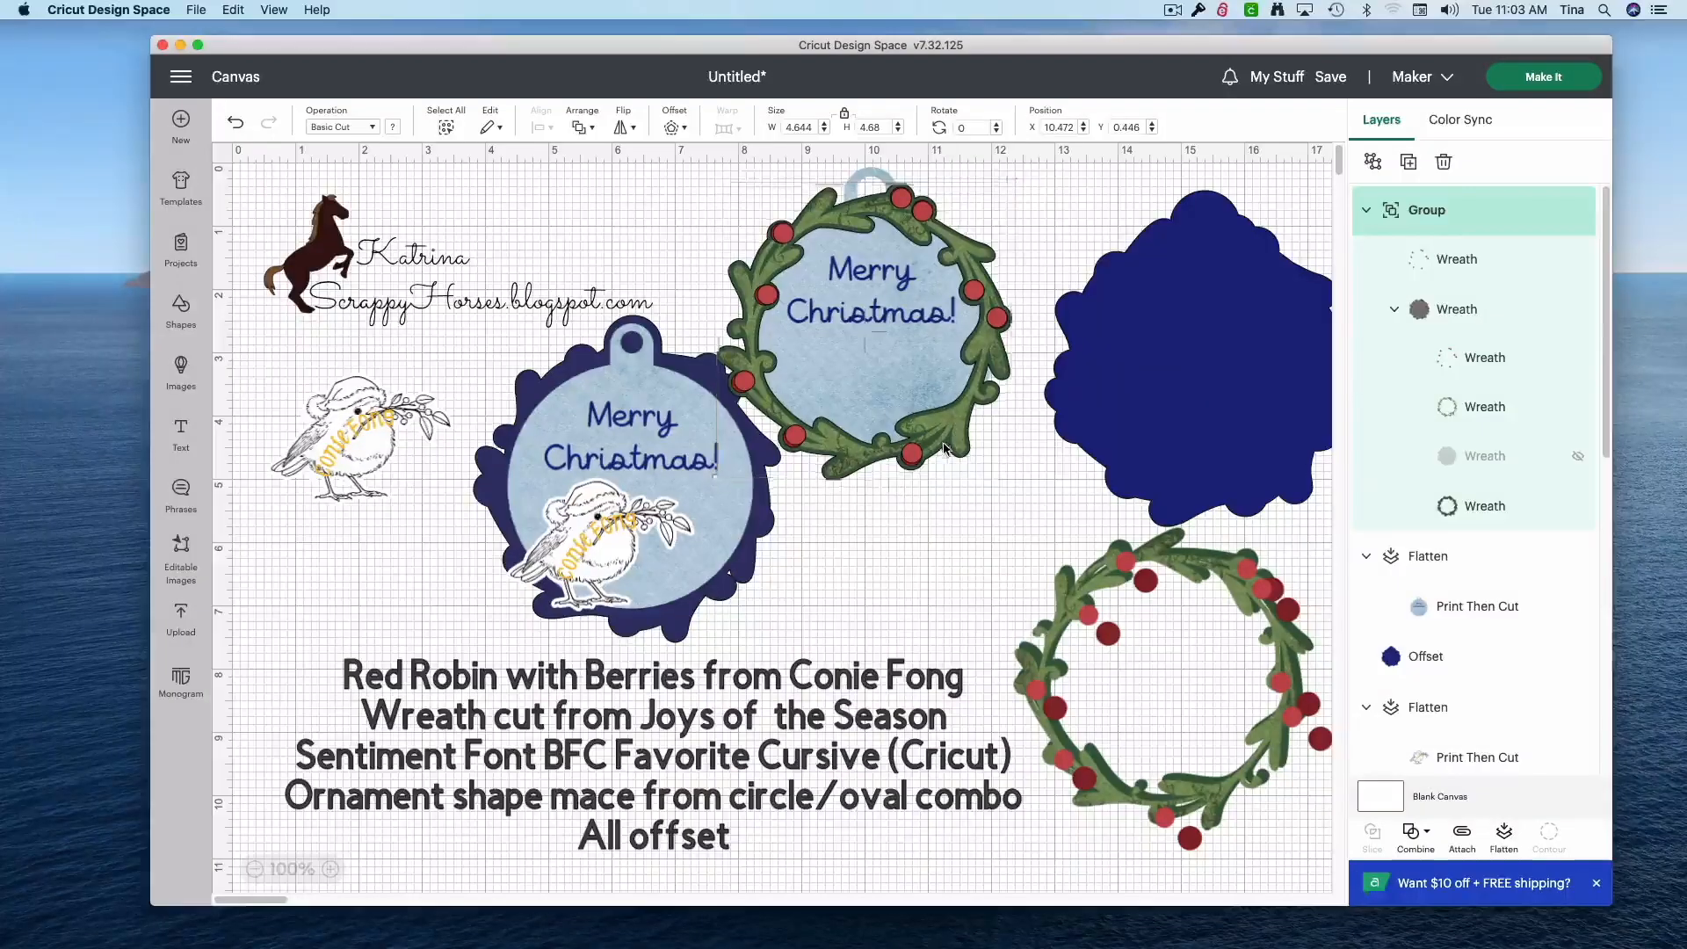
pyautogui.moveTo(1248, 457); pyautogui.dragTo(917, 413)
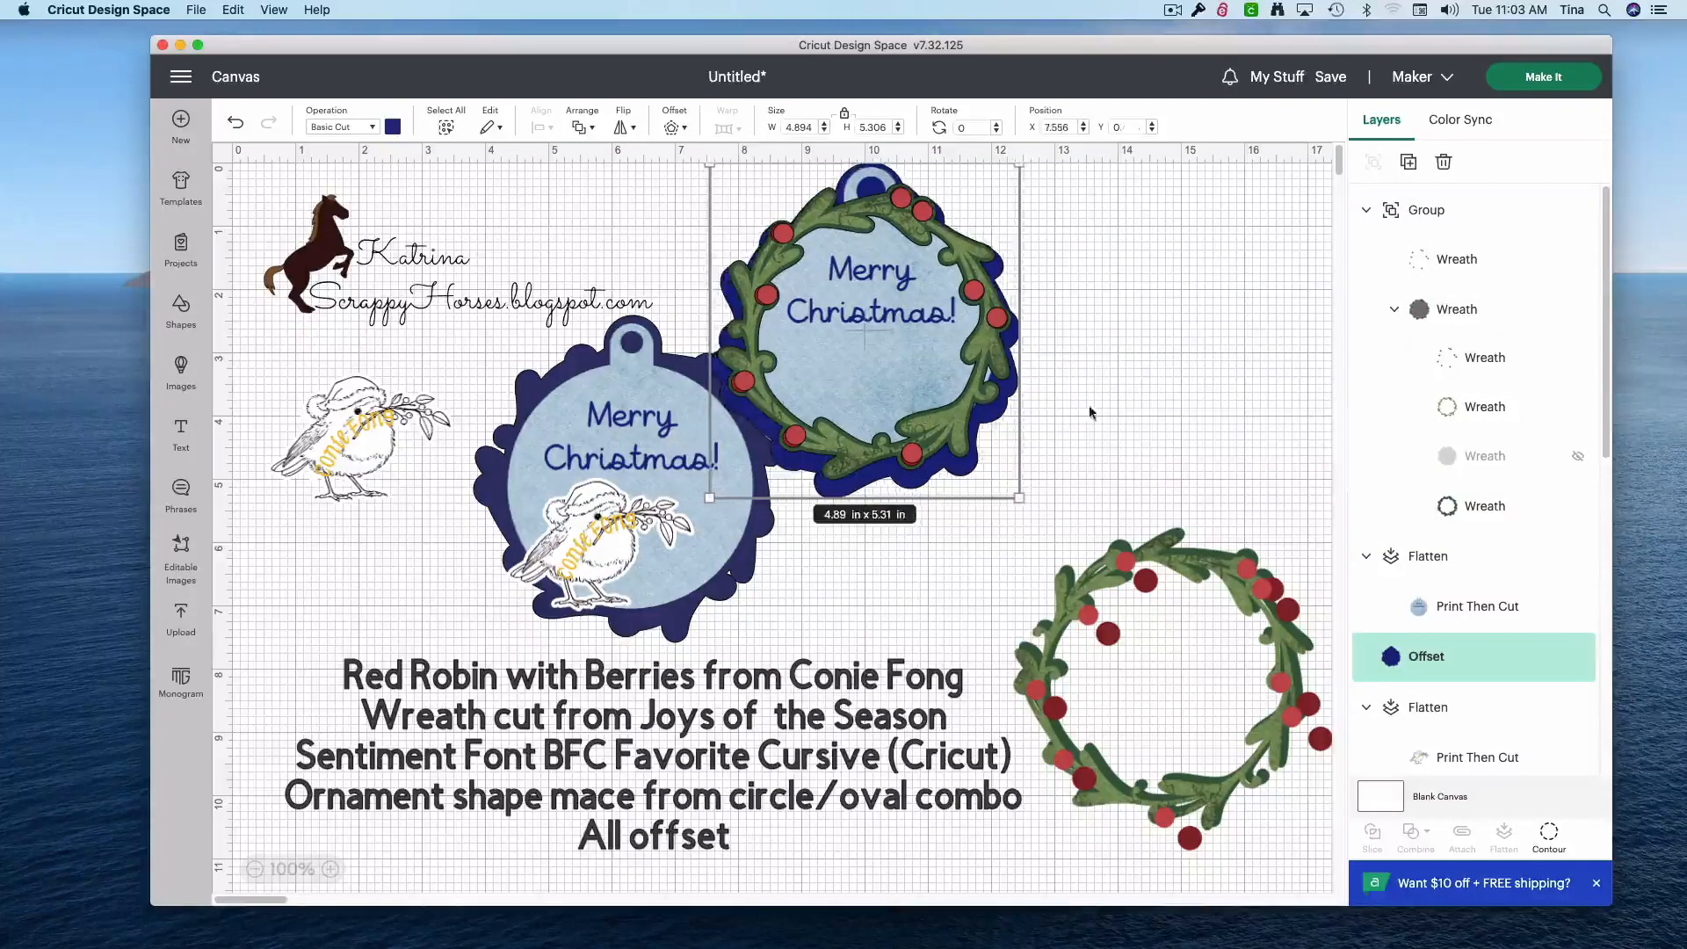
# - Move the stacked wreath, ornament and navy backing clear of the finished sample and fine-tune the backing's alignment
pyautogui.moveTo(1157, 414); pyautogui.dragTo(1096, 372)
pyautogui.moveTo(1096, 373); pyautogui.dragTo(846, 260)
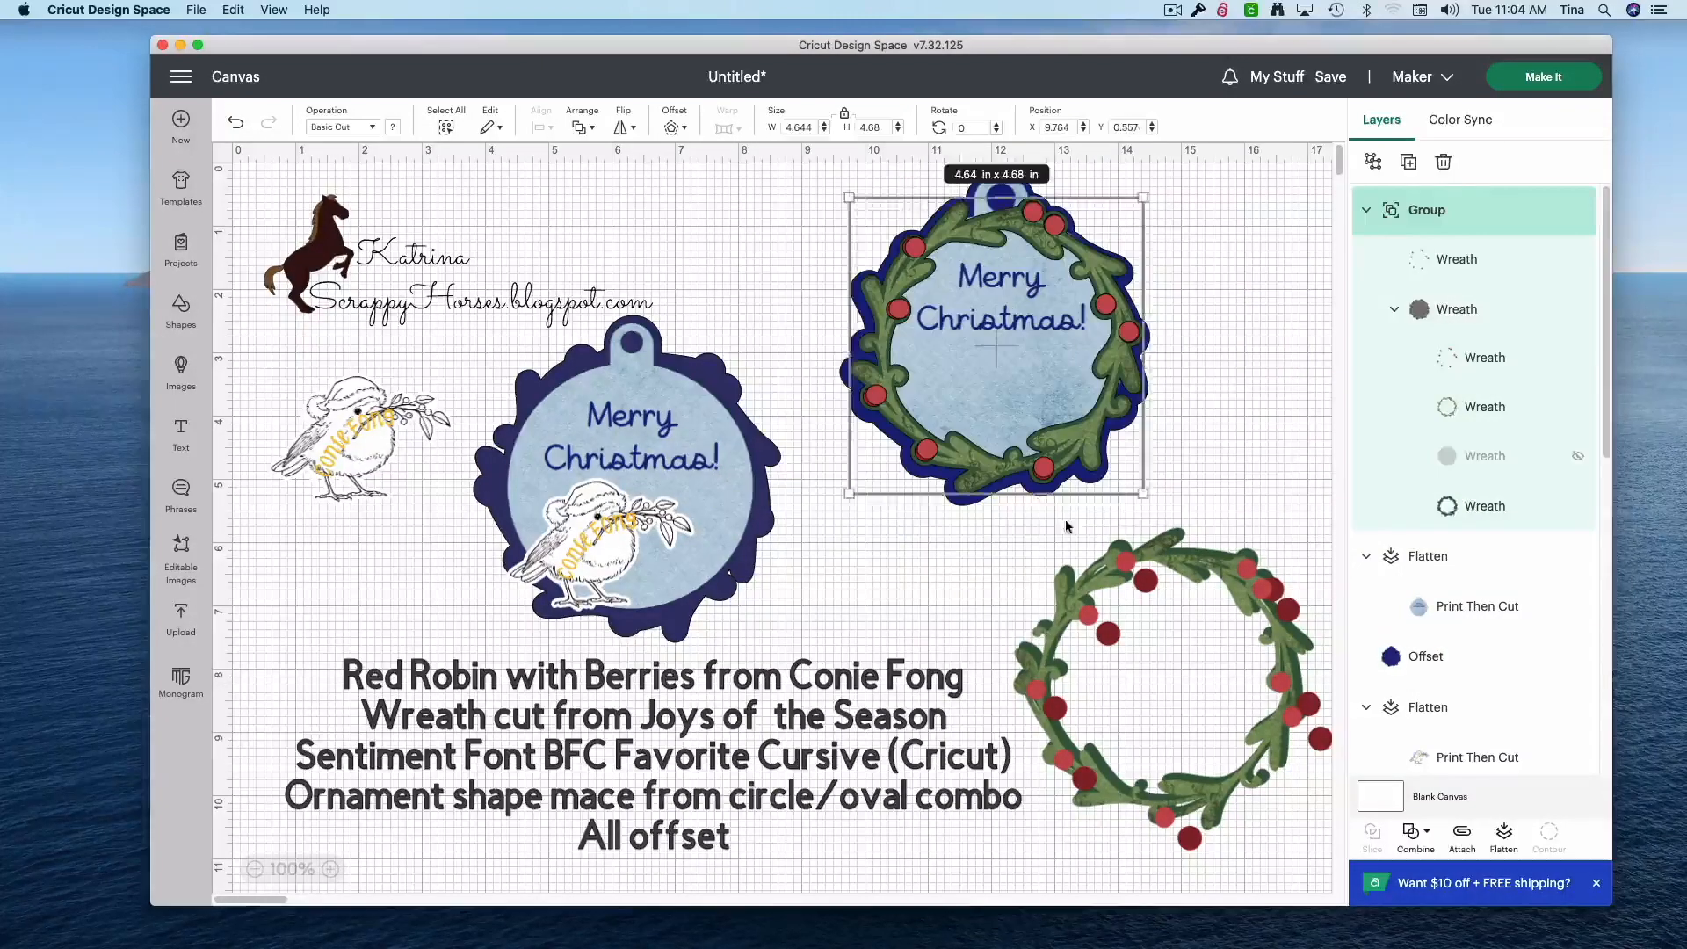
pyautogui.click(1066, 520)
pyautogui.moveTo(973, 503); pyautogui.dragTo(976, 498)
# - Bring the loose bird image to the front and place it over the lower-left part of the new wreath ornament
pyautogui.moveTo(383, 459); pyautogui.dragTo(890, 534)
pyautogui.rightClick(890, 533)
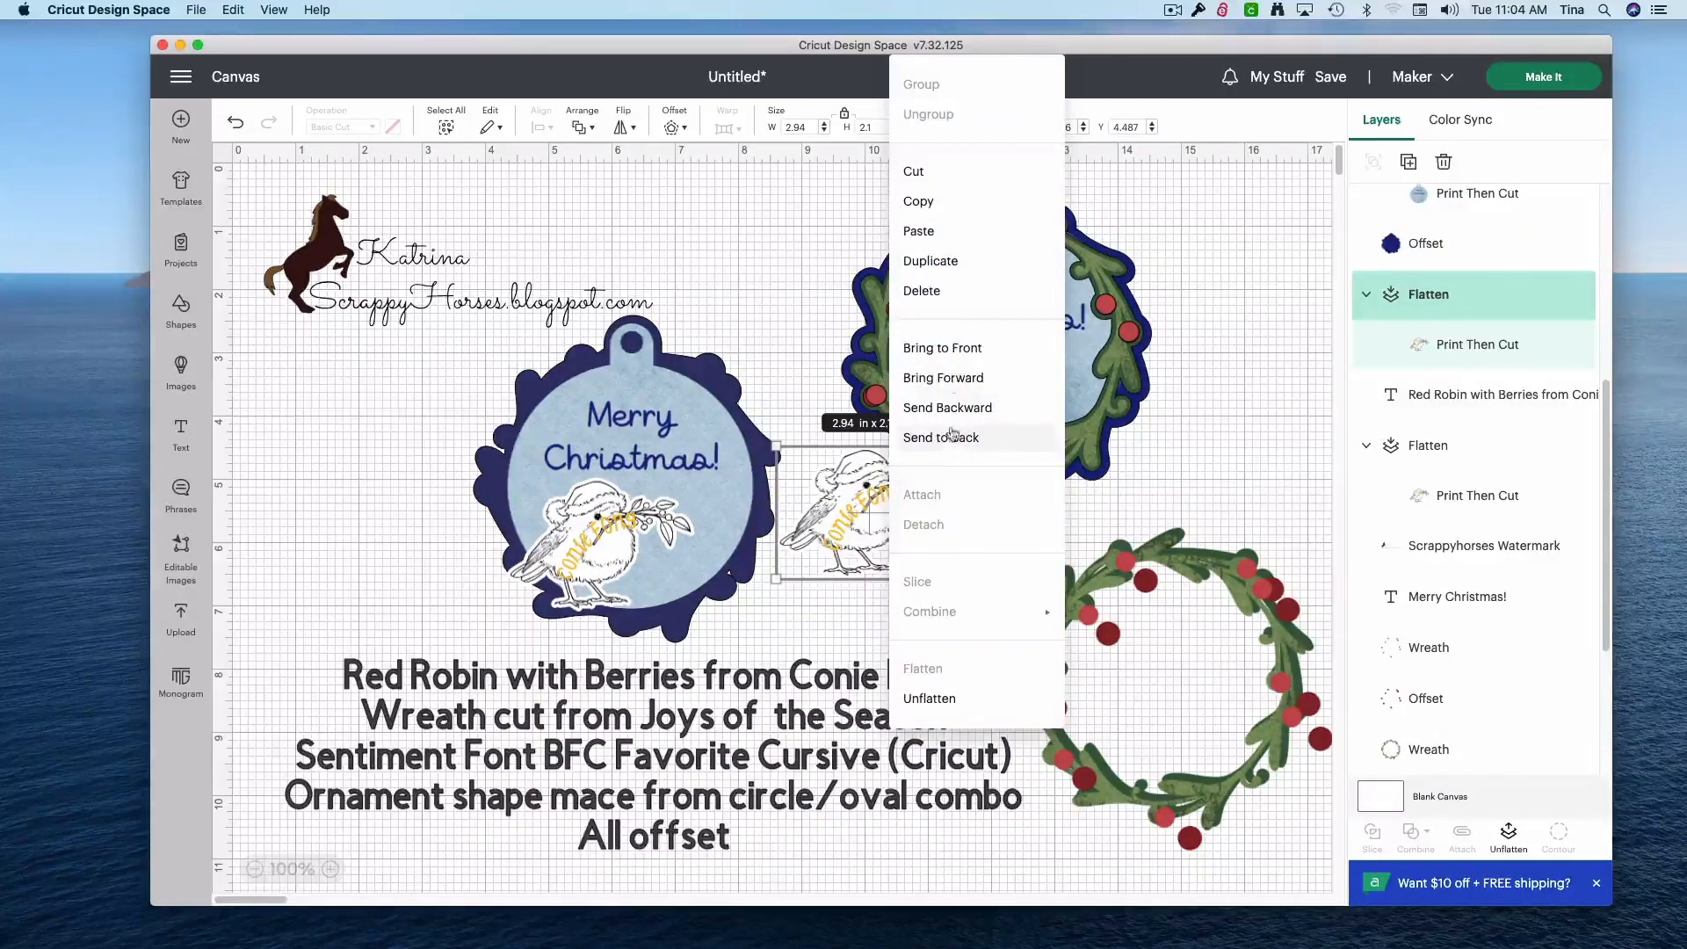
pyautogui.click(984, 349)
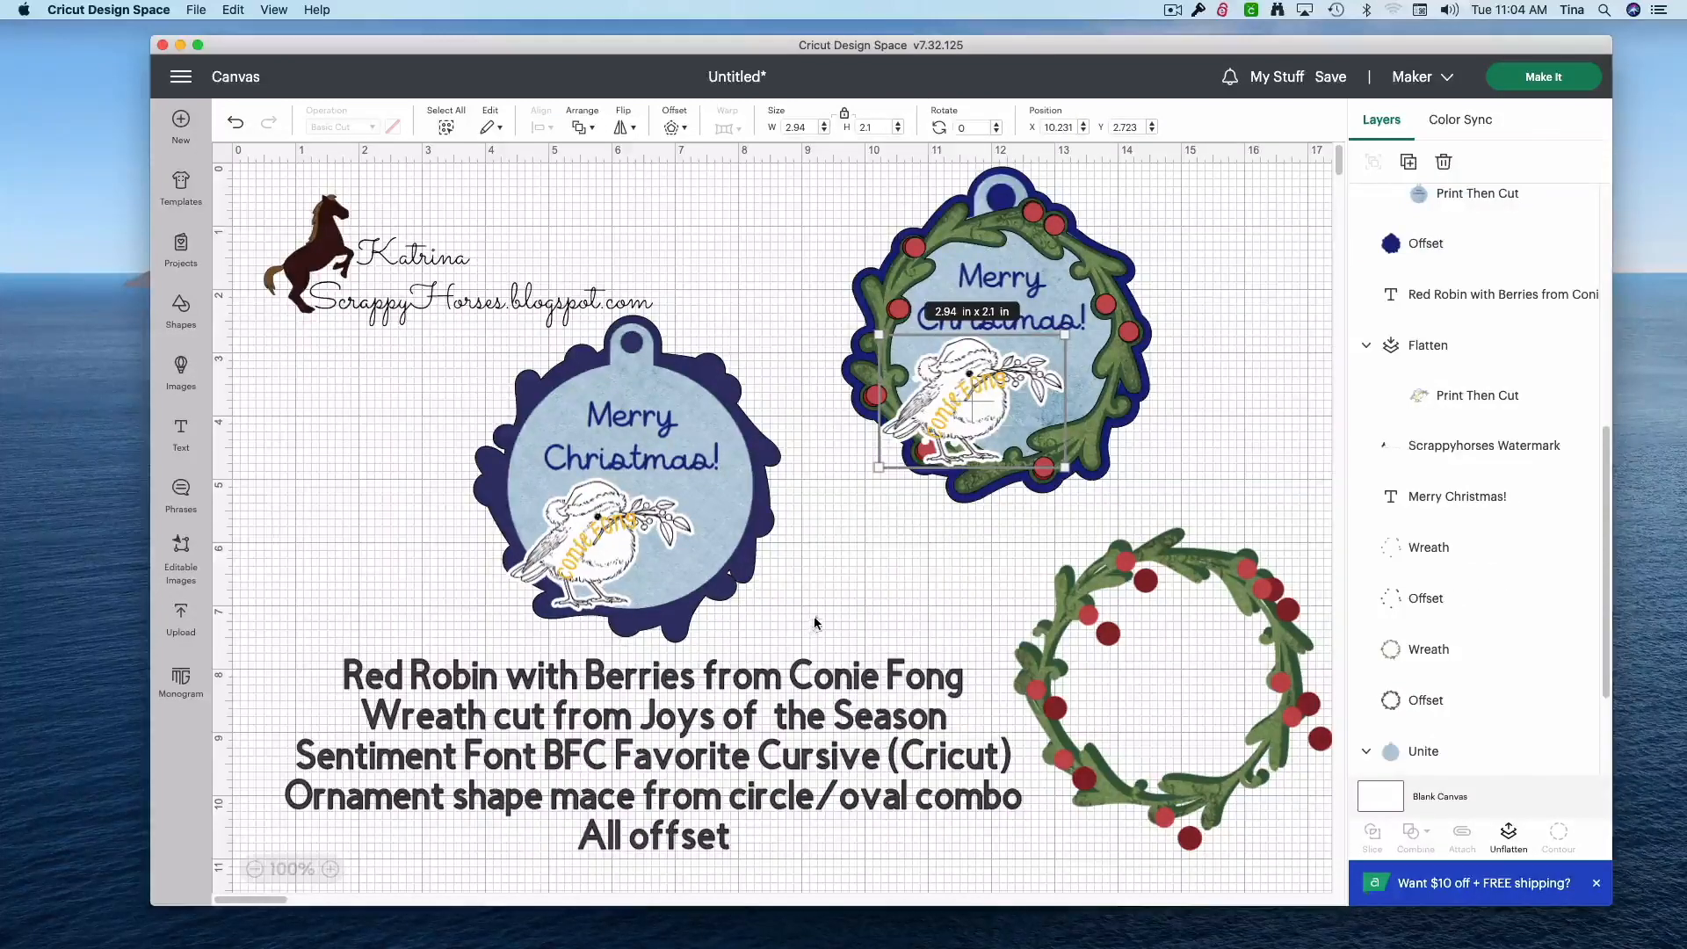
pyautogui.click(838, 565)
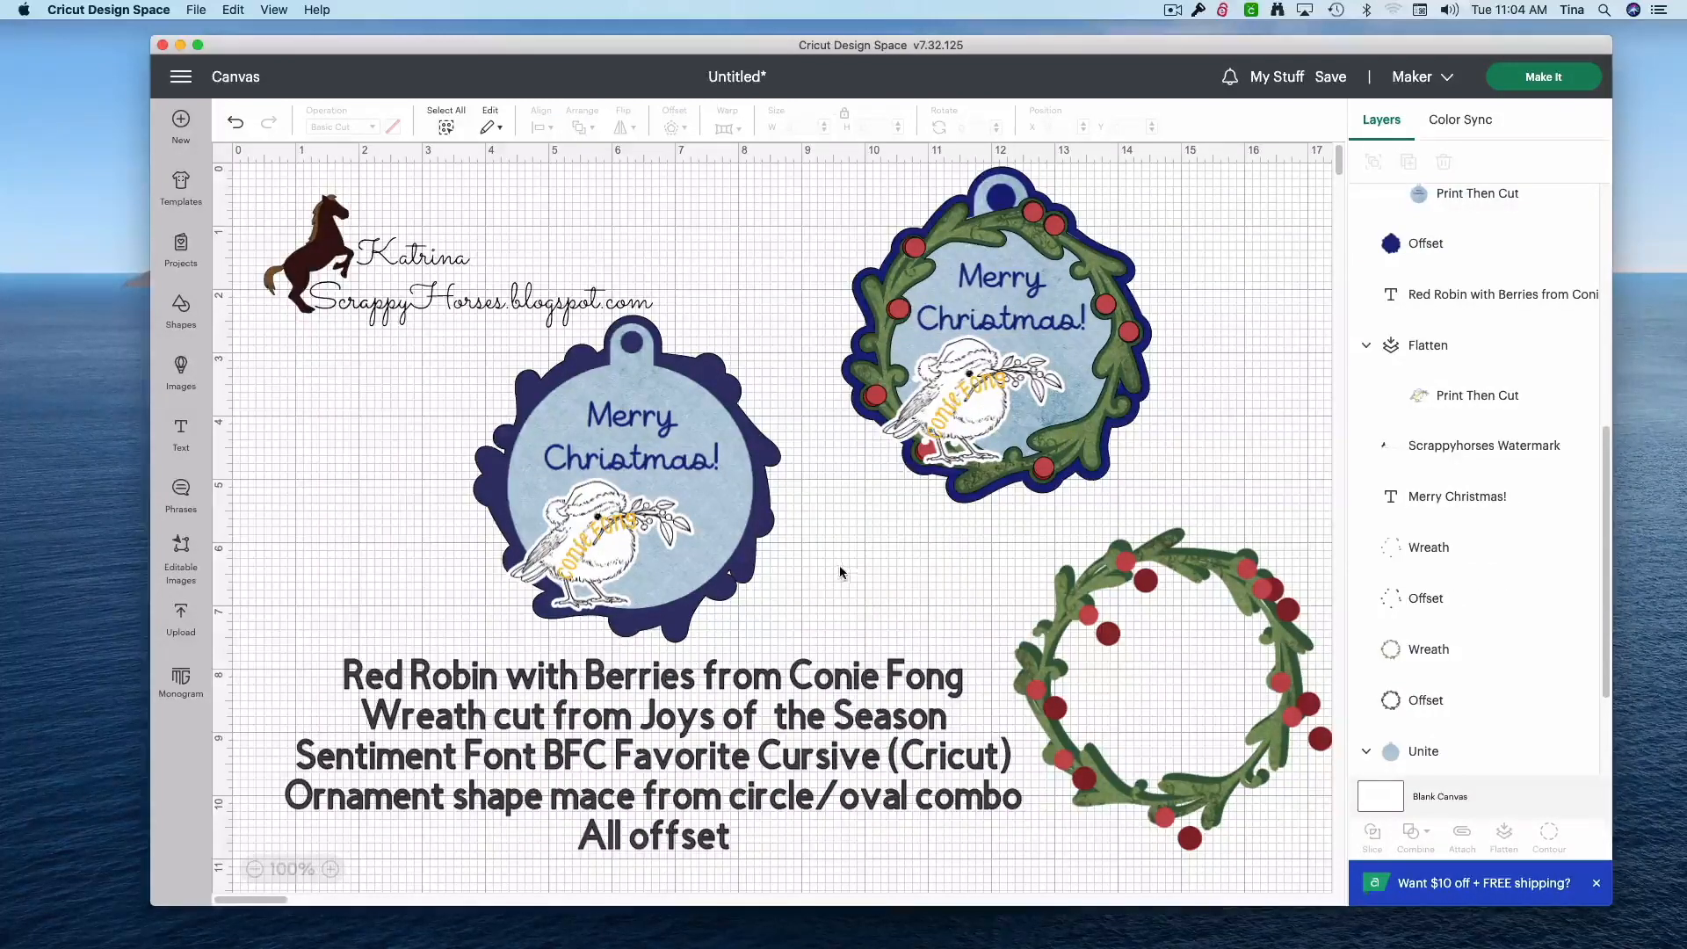